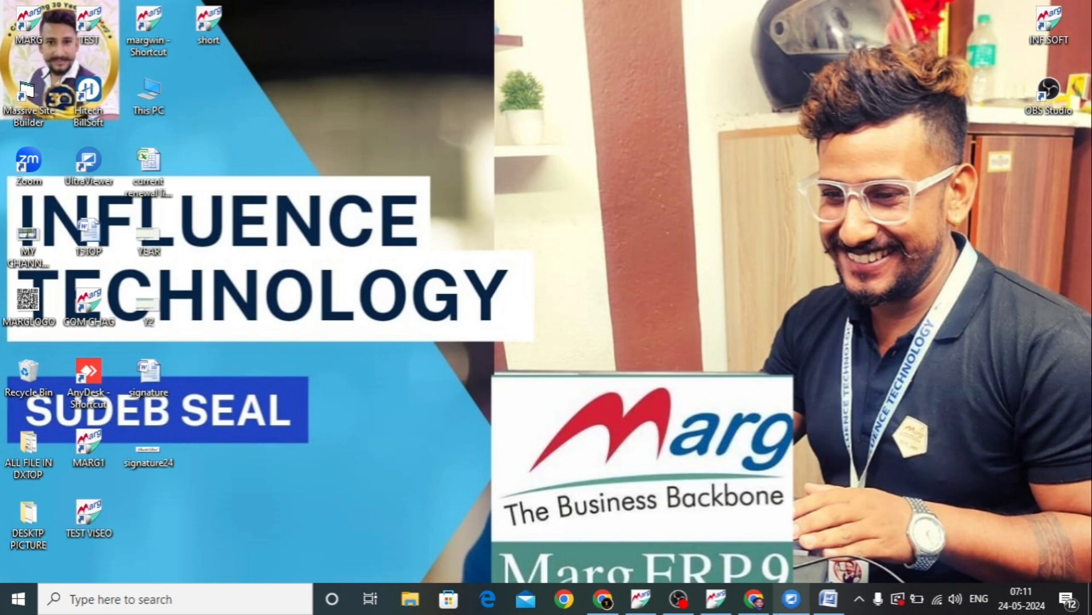
Switch to the signature document in Word and enter SIGNATURE in the bottom row of the layout table
{"action": "left_click", "coordinate": [830, 599]}
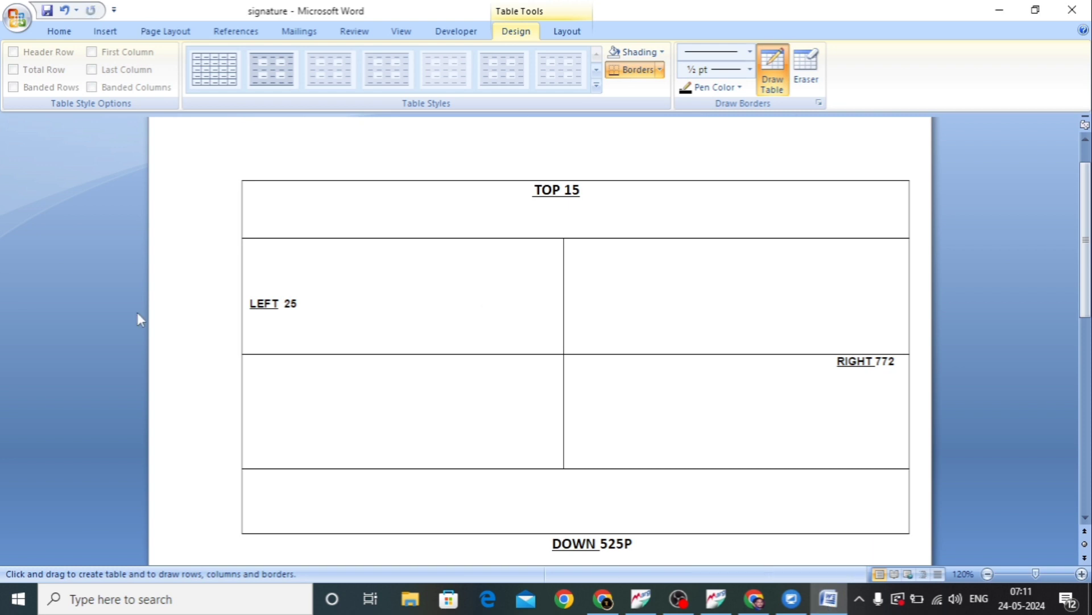
{"action": "key", "text": "Escape"}
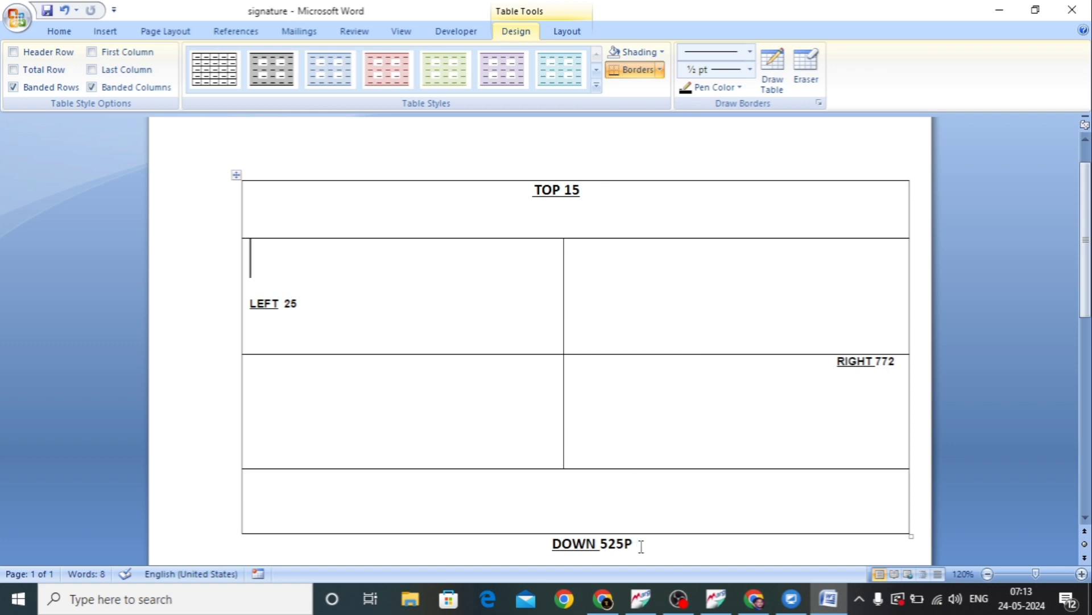
{"action": "left_click_drag", "start_coordinate": [634, 545], "coordinate": [576, 537]}
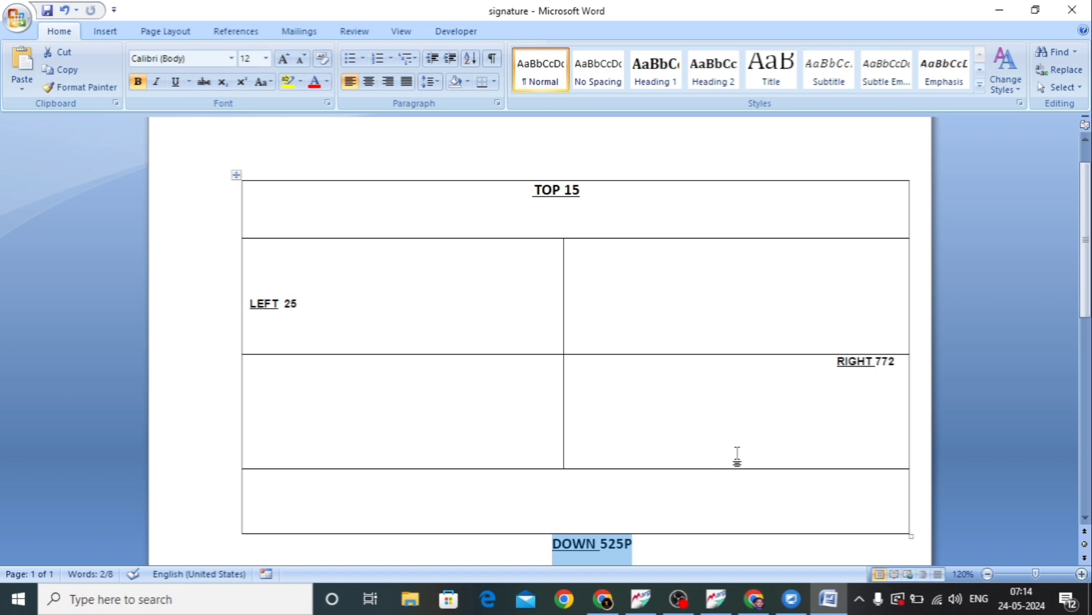
{"action": "left_click", "coordinate": [808, 481]}
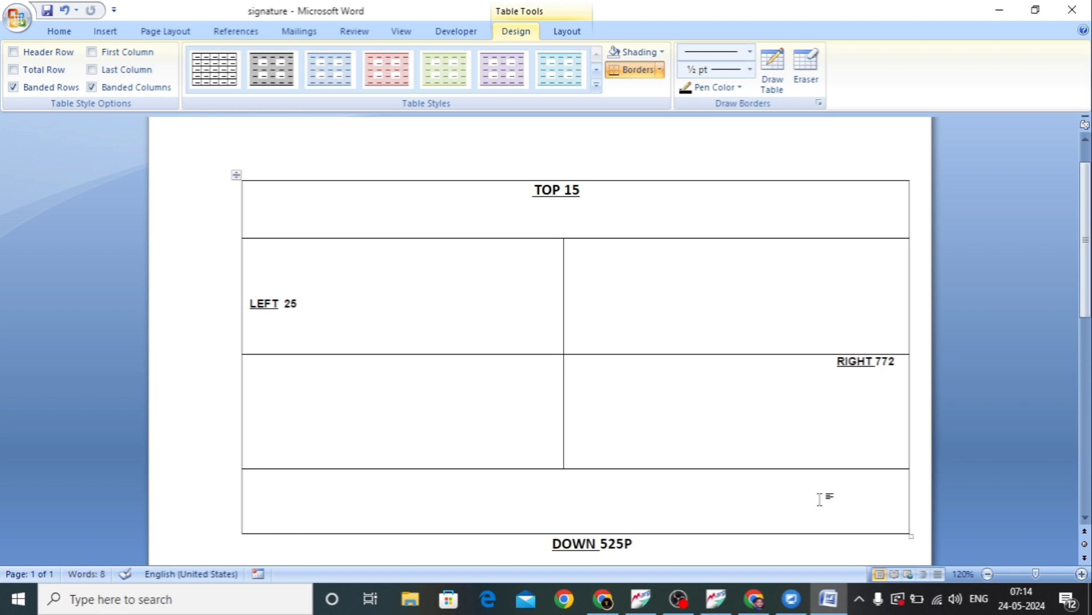
{"action": "type", "text": "SIGNATURE"}
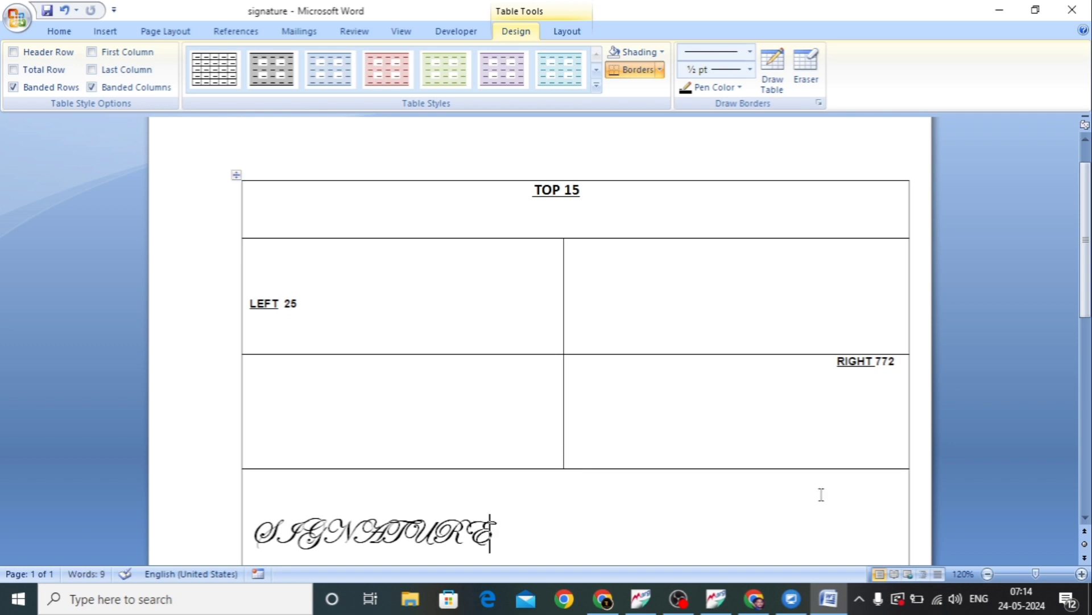
Format the SIGNATURE text in the table's bottom row as 14 pt Calibri
{"action": "key", "text": "shift+Home"}
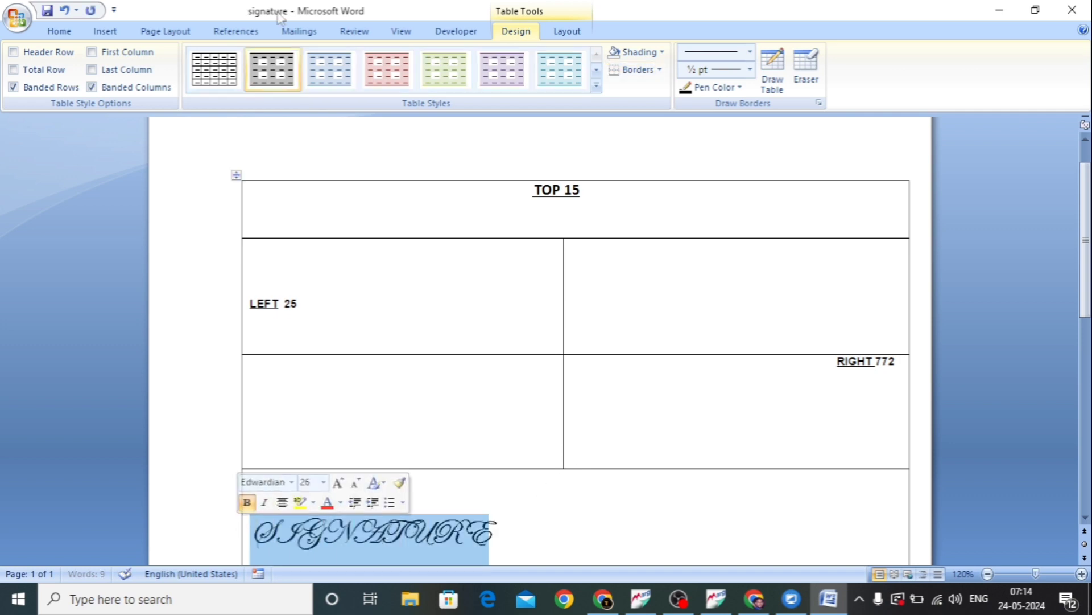
{"action": "left_click", "coordinate": [58, 33]}
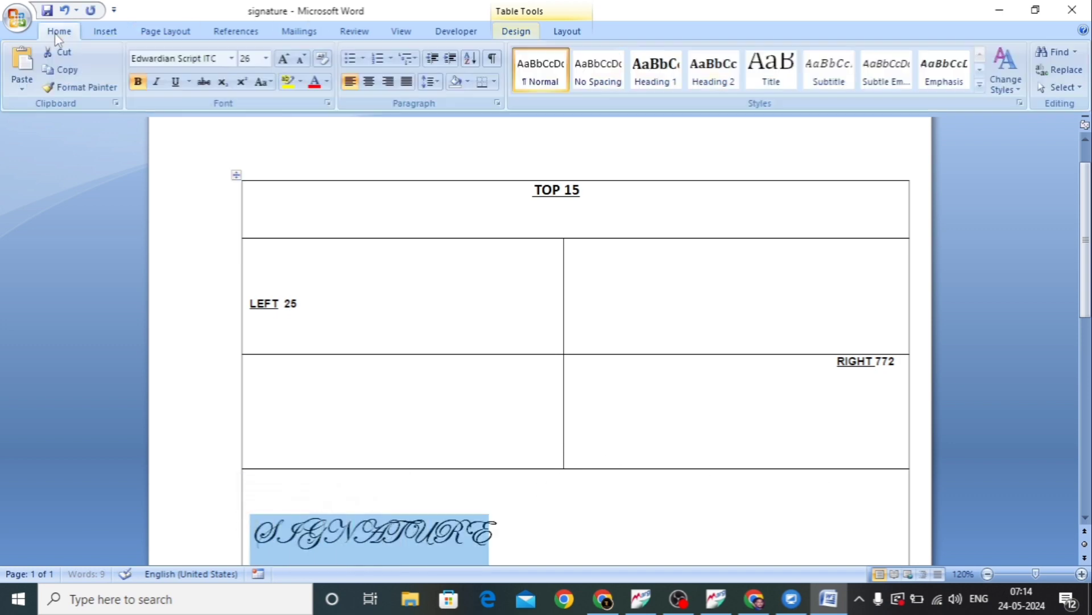
{"action": "left_click", "coordinate": [301, 59]}
{"action": "left_click", "coordinate": [302, 60]}
{"action": "left_click", "coordinate": [301, 59]}
{"action": "left_click", "coordinate": [301, 59]}
{"action": "left_click", "coordinate": [301, 59]}
{"action": "left_click", "coordinate": [301, 59]}
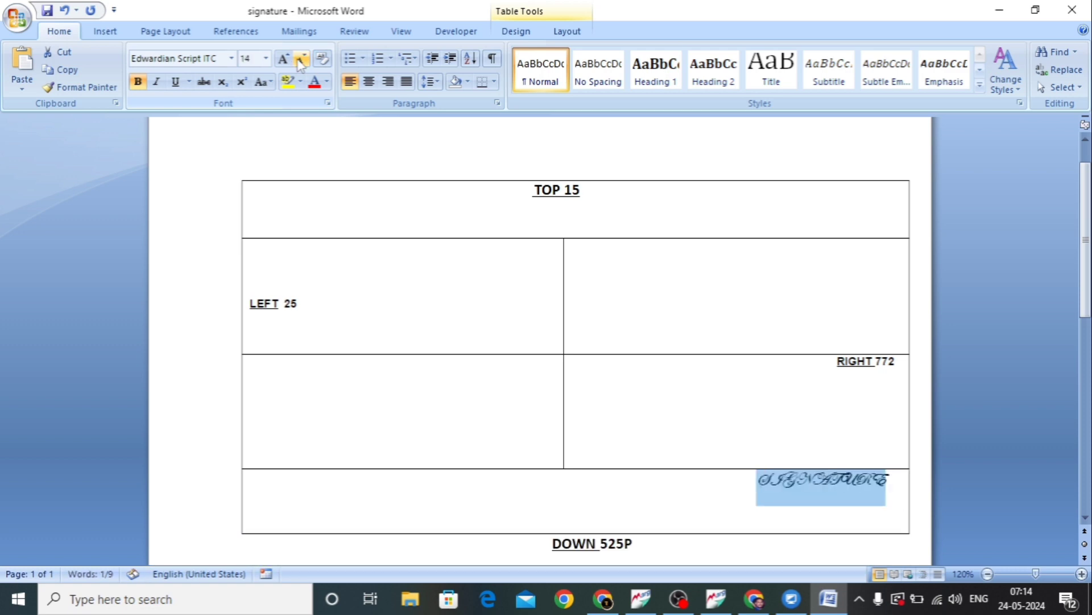
{"action": "left_click", "coordinate": [231, 58]}
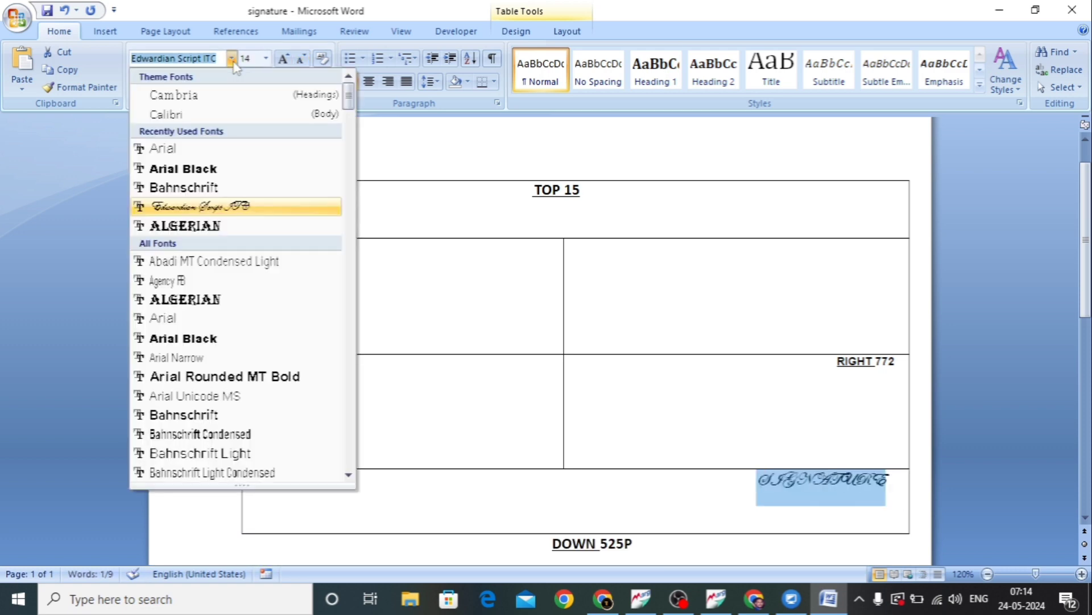
{"action": "left_click", "coordinate": [207, 111]}
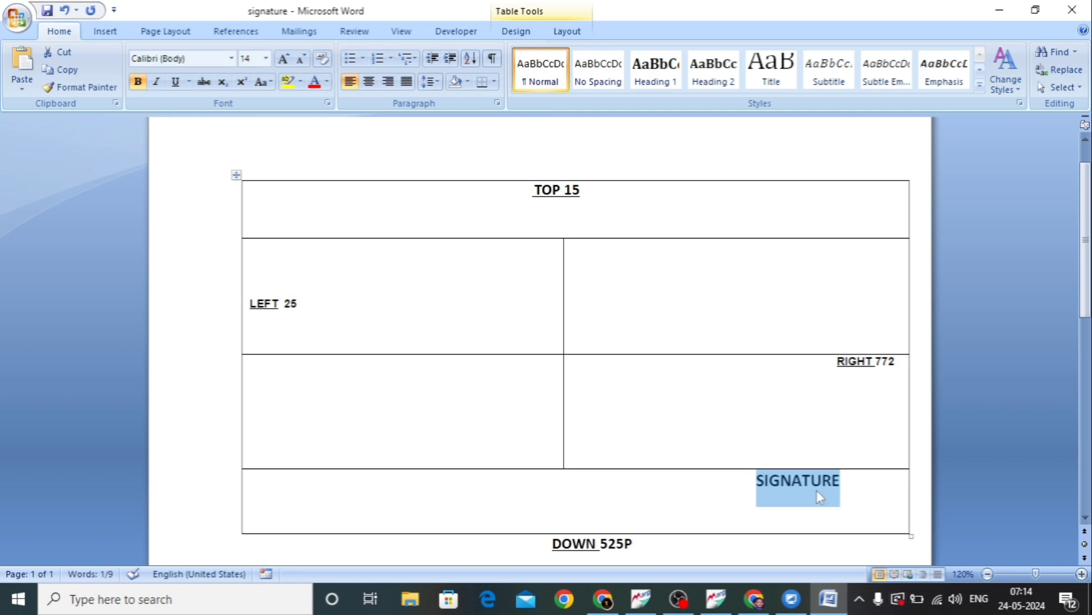
{"action": "left_click", "coordinate": [842, 485]}
{"action": "left_click_drag", "start_coordinate": [763, 507], "coordinate": [852, 507]}
Minimize the document, view the signature24 image from the desktop and close the viewer
{"action": "left_click", "coordinate": [997, 11]}
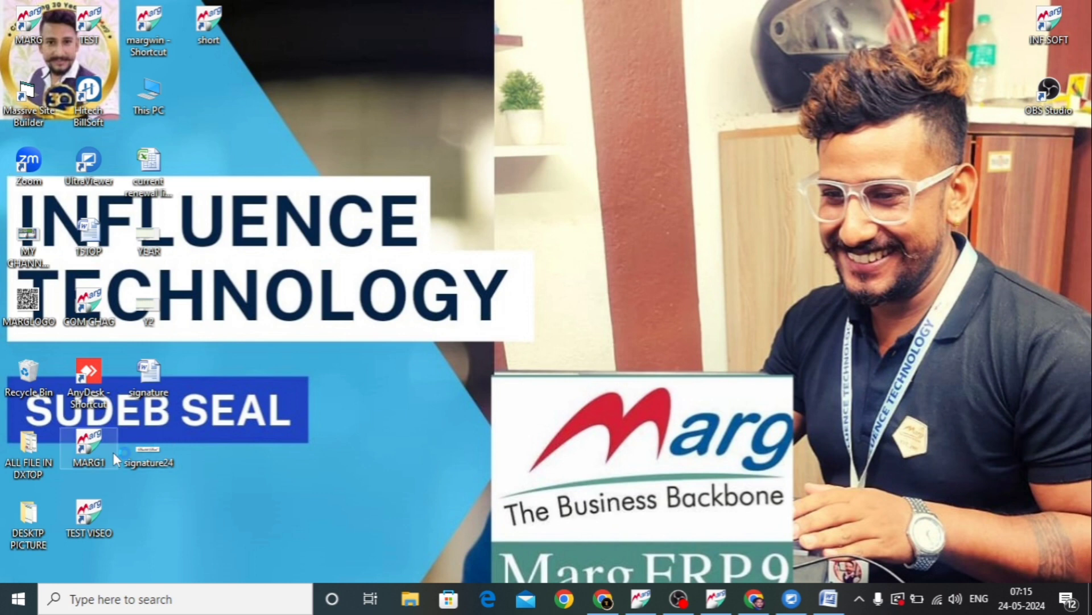
{"action": "double_click", "coordinate": [148, 454]}
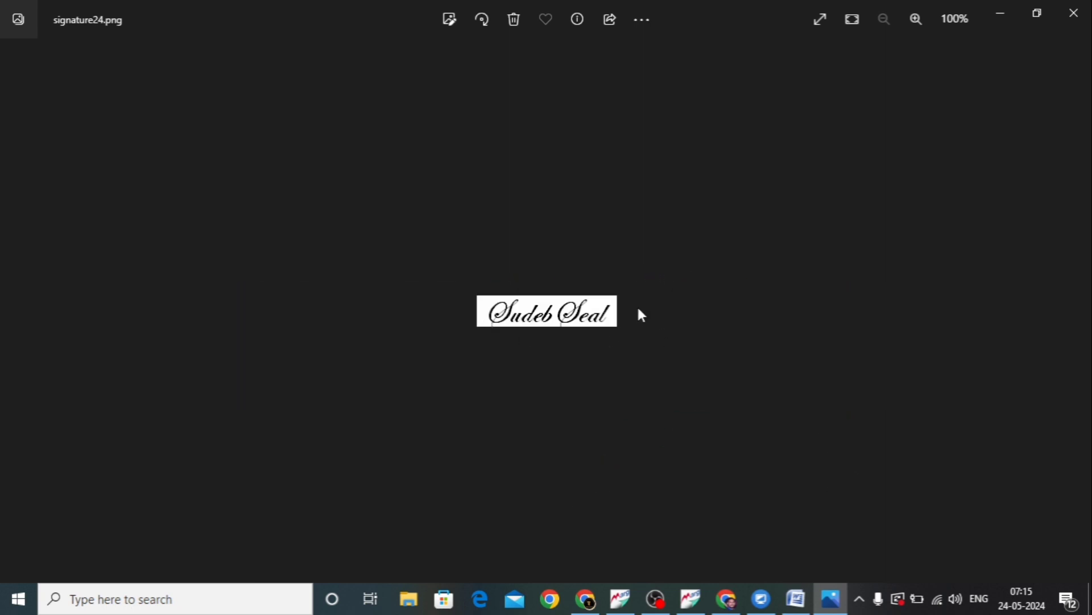
{"action": "left_click", "coordinate": [1074, 13]}
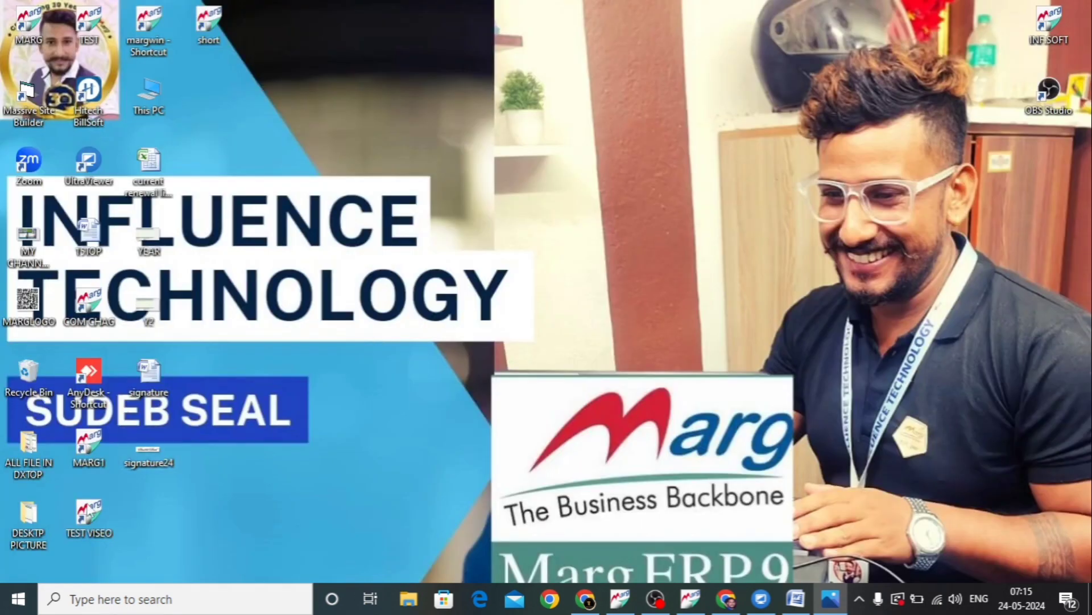
Rename the signature24 image on the desktop as signatureLOGO
{"action": "right_click", "coordinate": [153, 459]}
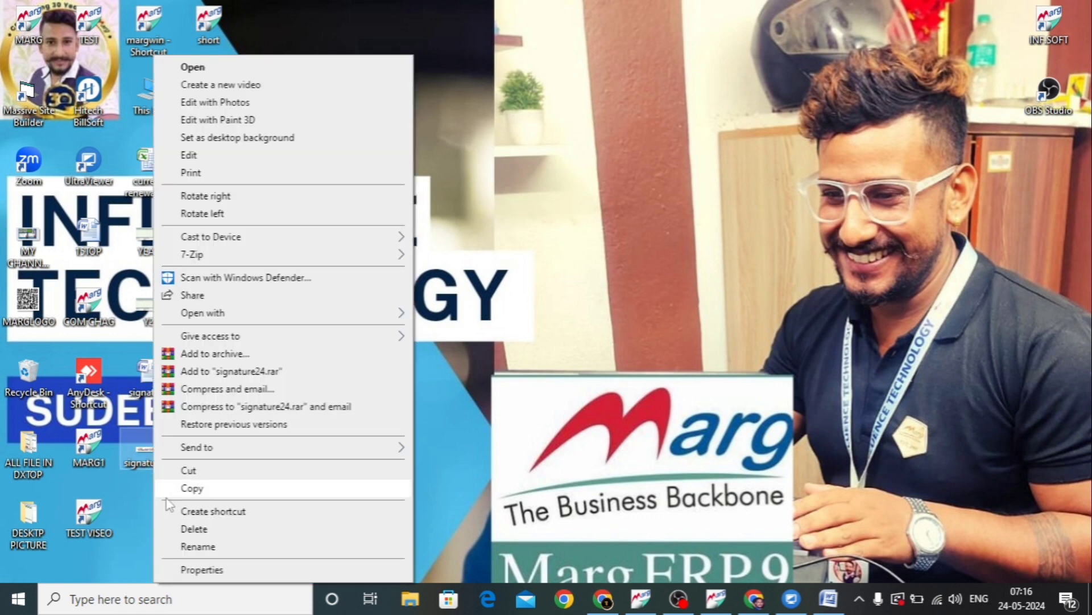
{"action": "left_click", "coordinate": [207, 547]}
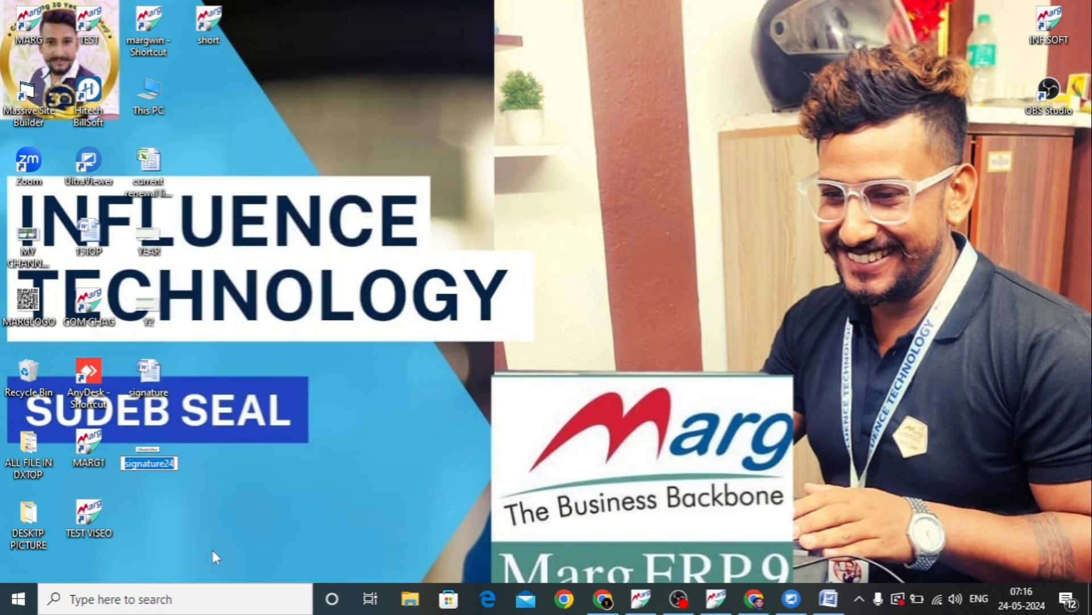
{"action": "left_click", "coordinate": [176, 464]}
{"action": "key", "text": "BackSpace"}
{"action": "key", "text": "BackSpace"}
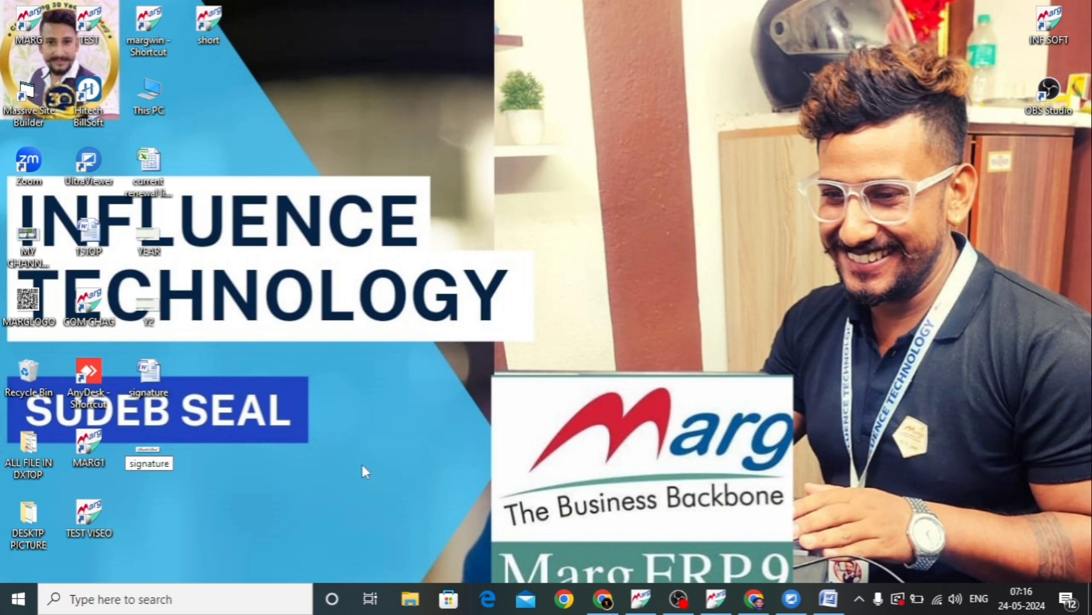
{"action": "type", "text": "LOGO"}
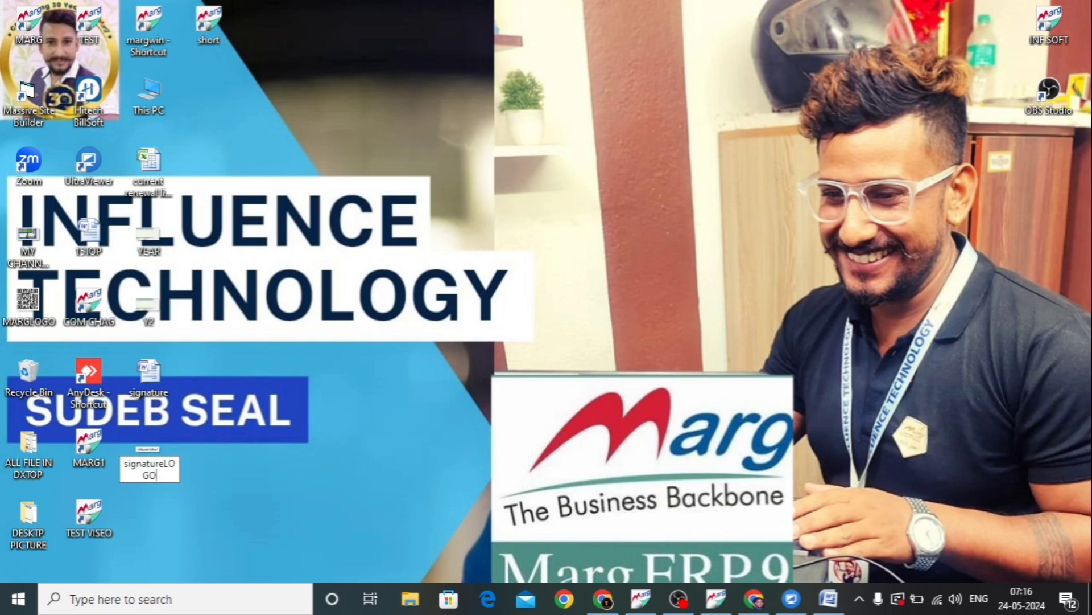
{"action": "key", "text": "Return"}
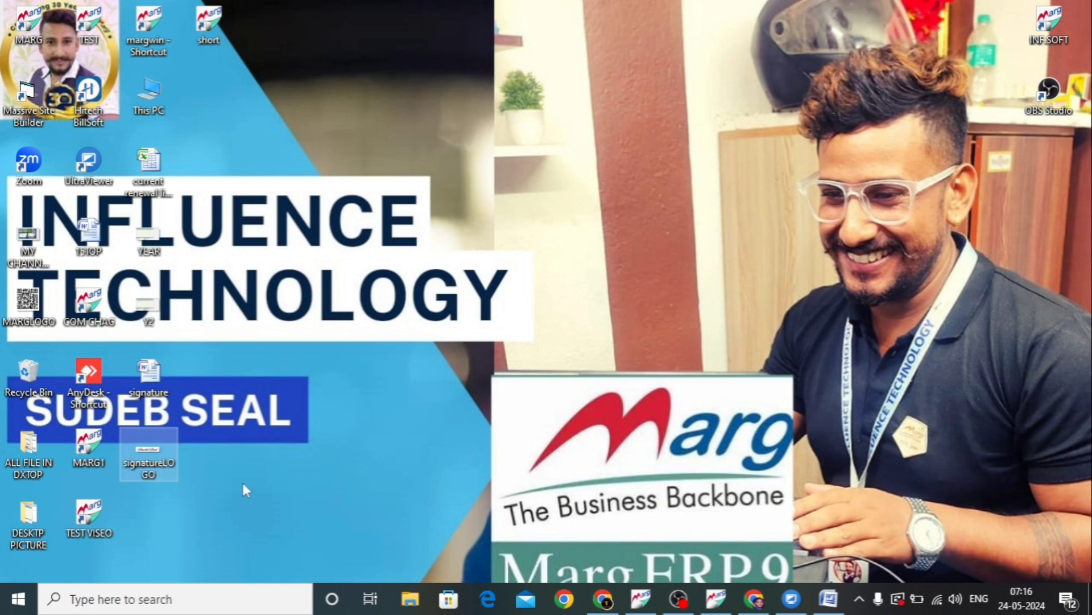
Copy the signatureLOGO image from the desktop into the MARGERPTEST folder on USB (E:) and close the folder window
{"action": "mouse_move", "coordinate": [154, 454]}
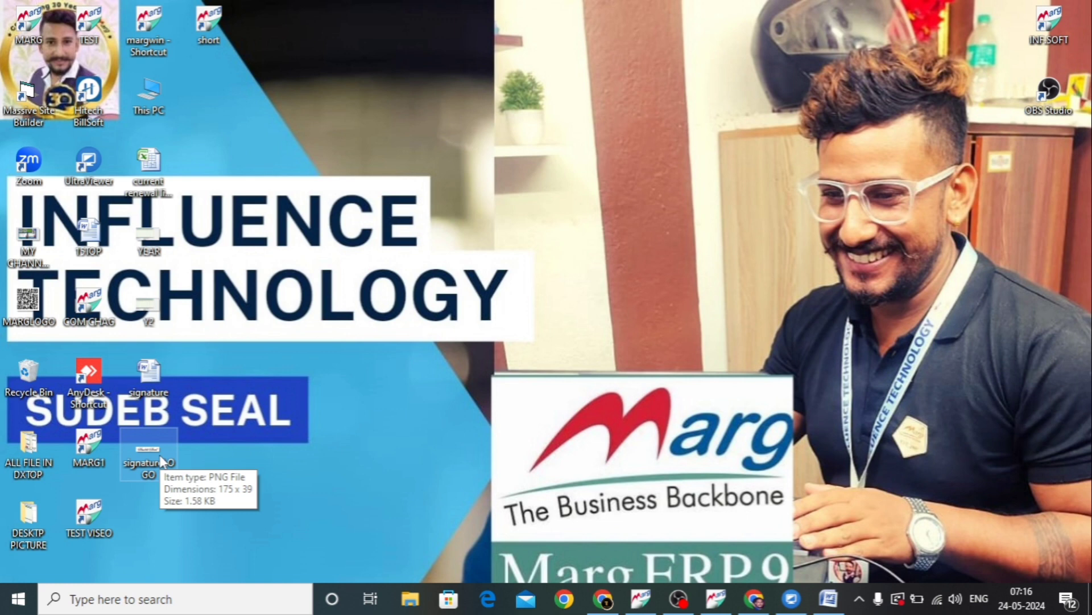
{"action": "right_click", "coordinate": [162, 461]}
{"action": "left_click", "coordinate": [200, 490]}
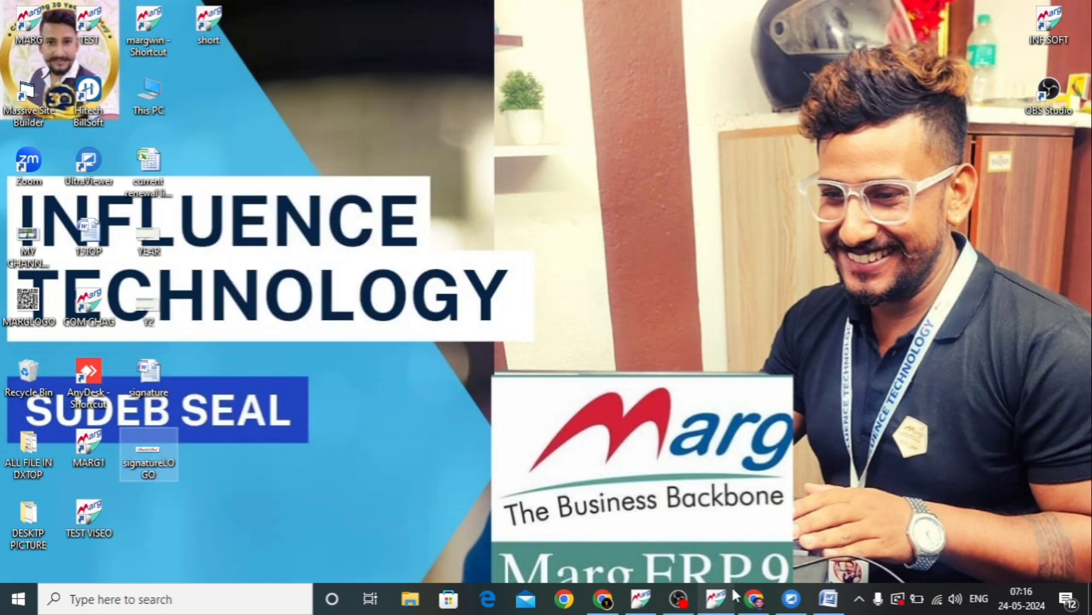
{"action": "mouse_move", "coordinate": [723, 609]}
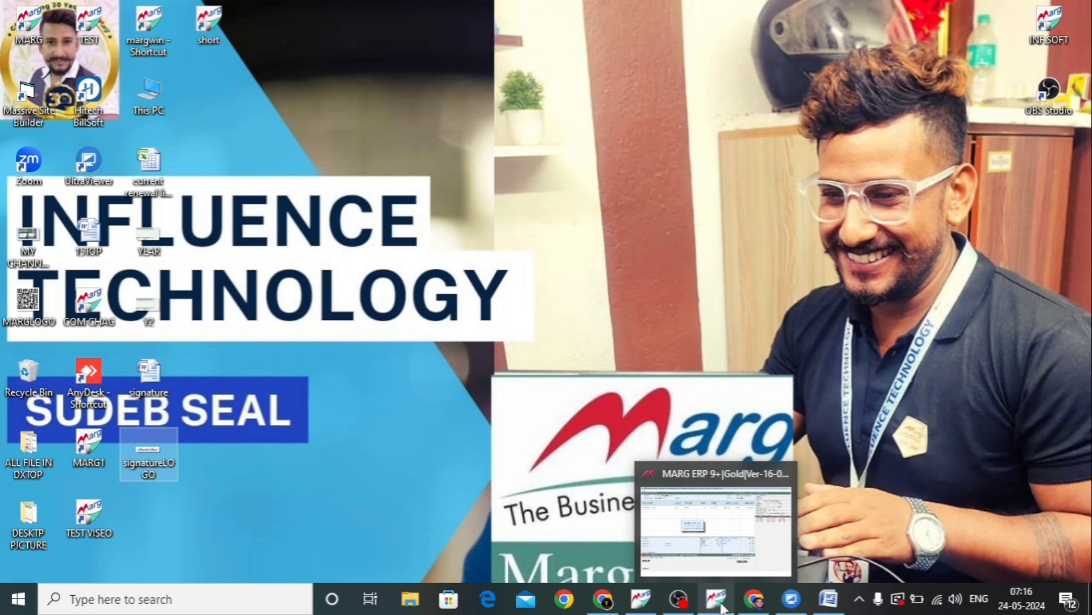
{"action": "double_click", "coordinate": [89, 309]}
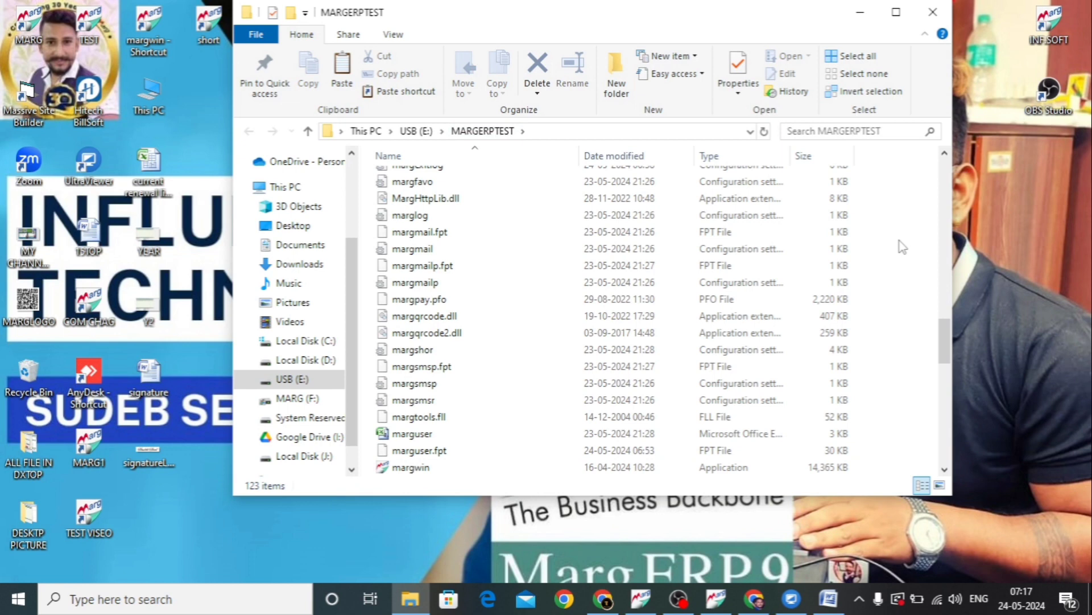
{"action": "key", "text": "ctrl+v"}
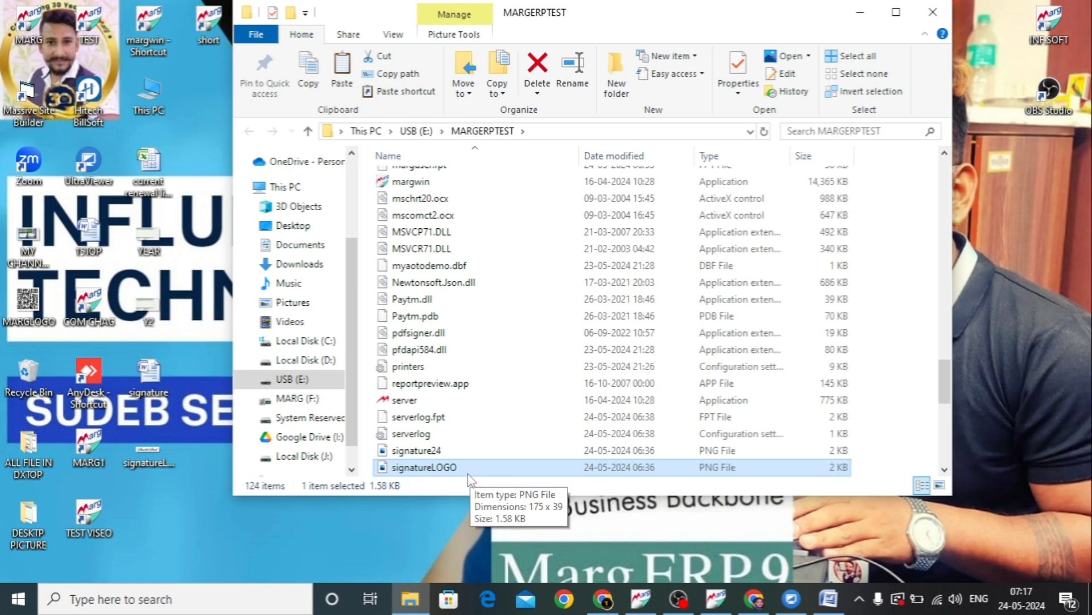
{"action": "key", "text": "alt+F4"}
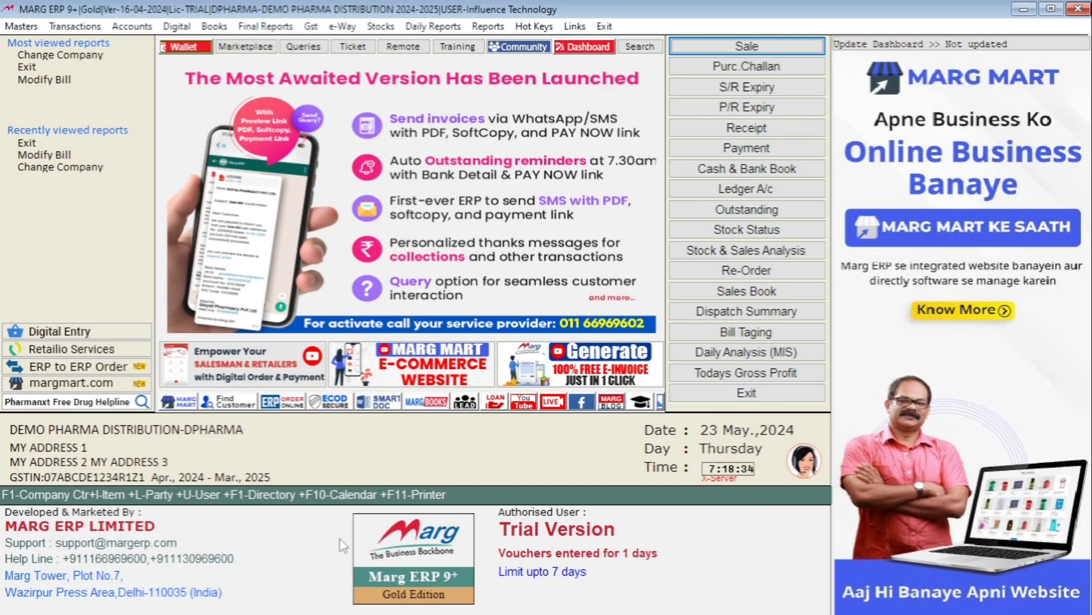
Open SELF FORMAT from the MARG Setups in Marg ERP and enter the software provider password
{"action": "left_click", "coordinate": [18, 25]}
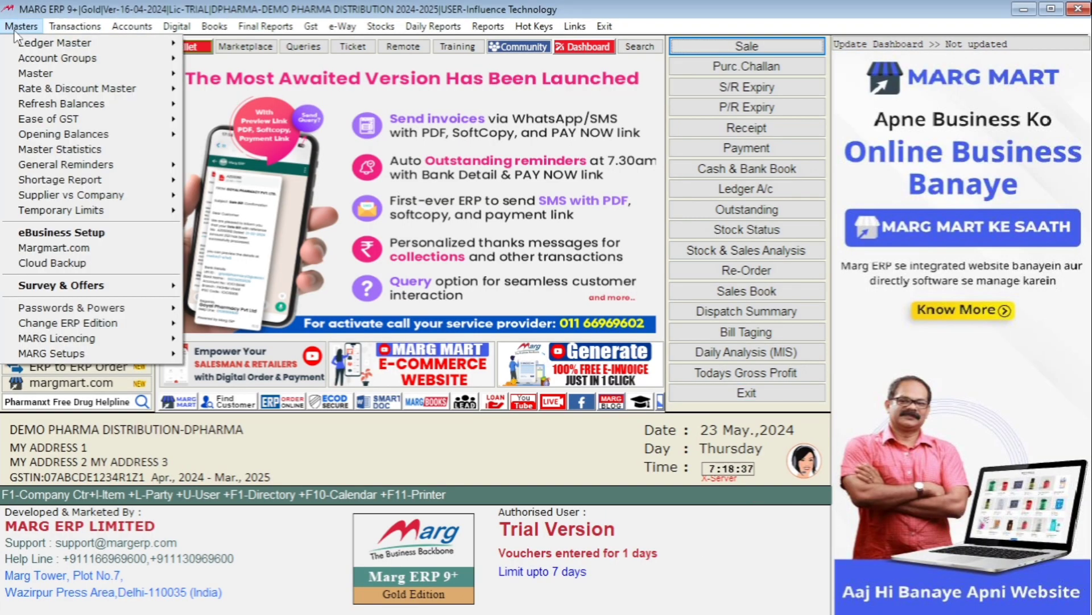
{"action": "mouse_move", "coordinate": [100, 350]}
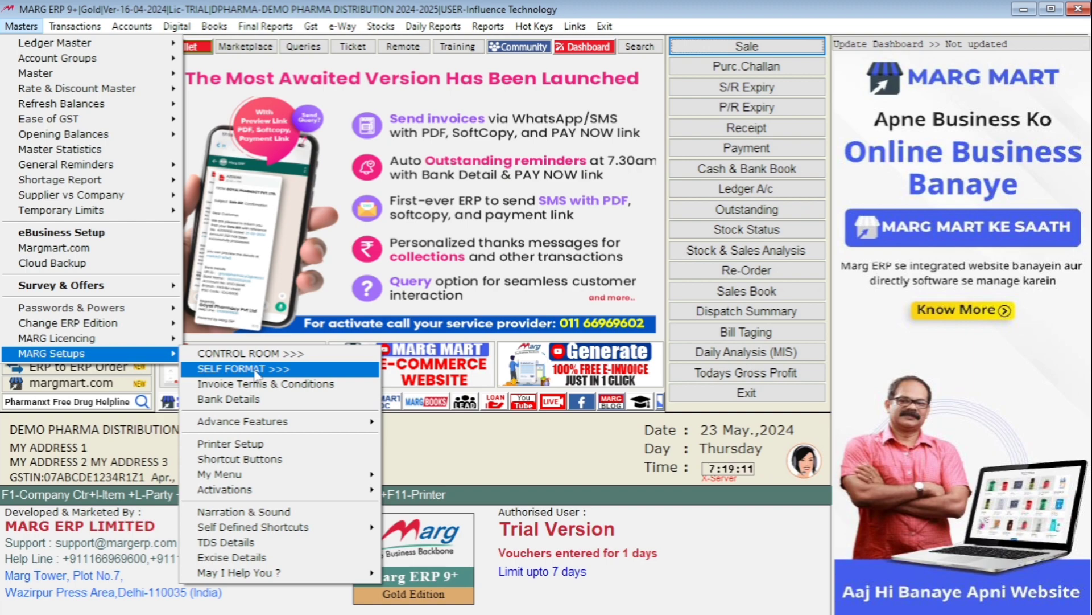
{"action": "left_click", "coordinate": [256, 371]}
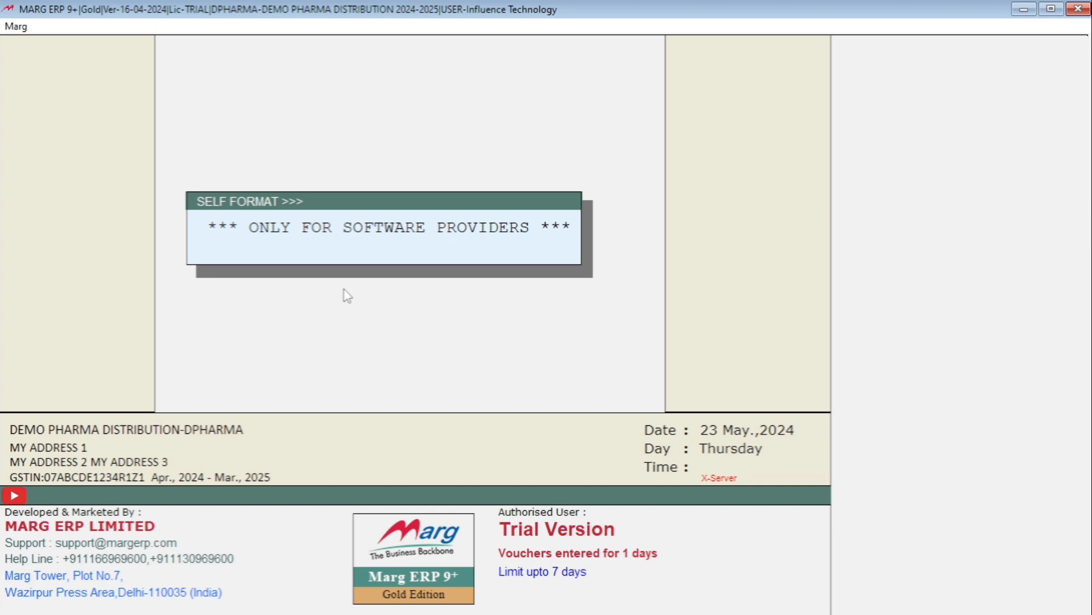
{"action": "type", "text": "*******"}
{"action": "key", "text": "Return"}
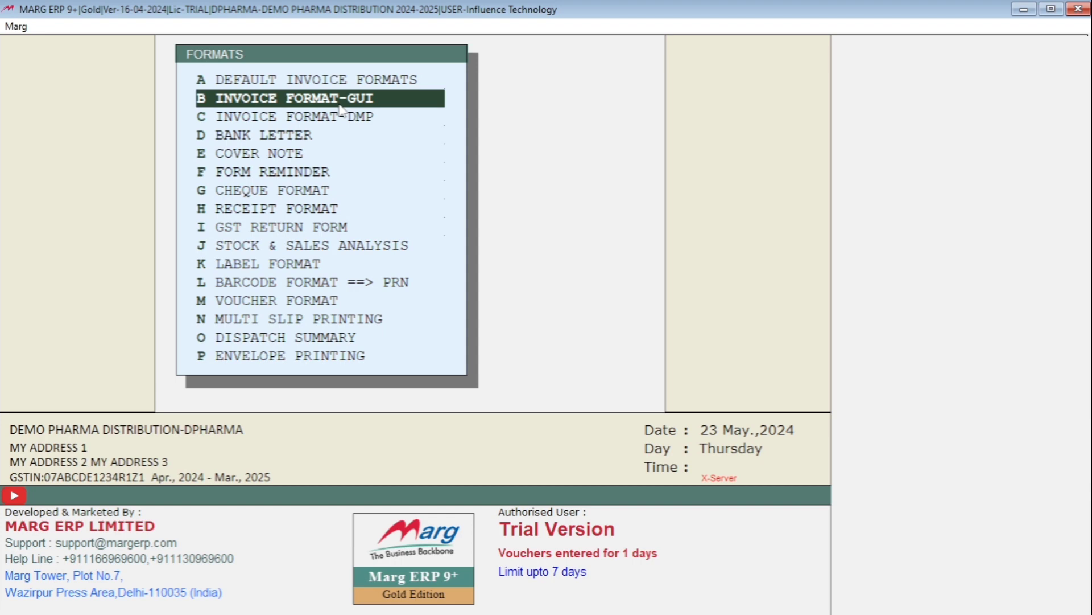
Open the BILL FORMAT of the GS Half Page Local format under INVOICE FORMAT-GUI
{"action": "key", "text": "Down"}
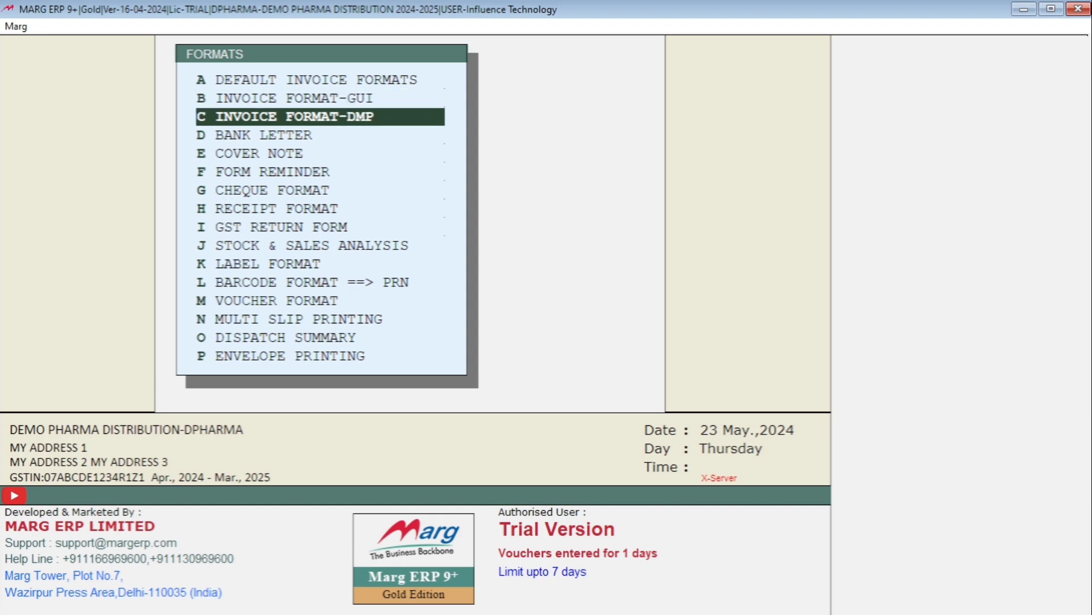
{"action": "key", "text": "Up"}
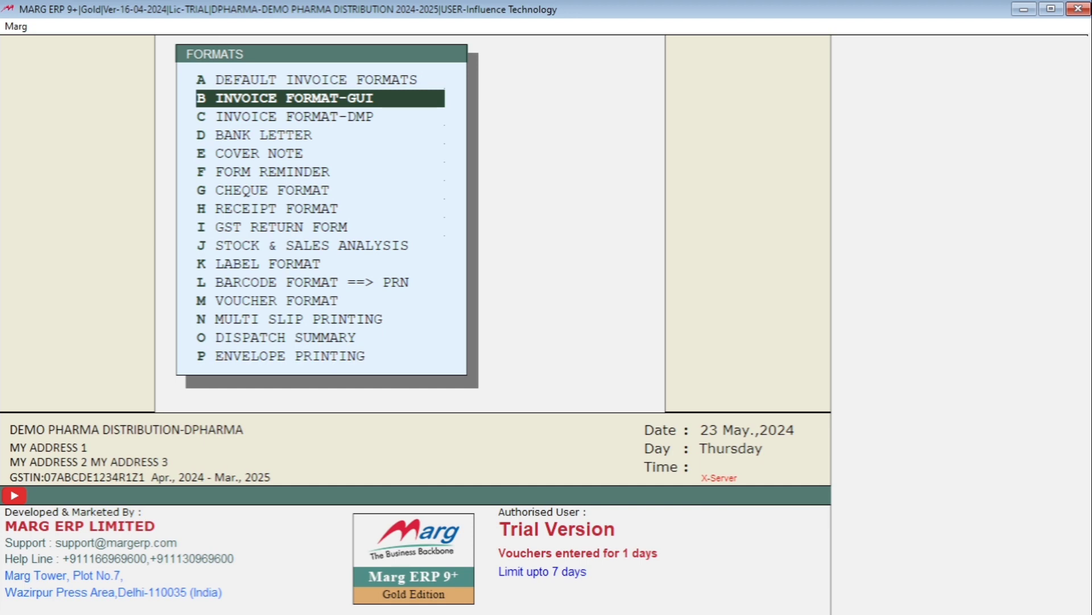
{"action": "key", "text": "Return"}
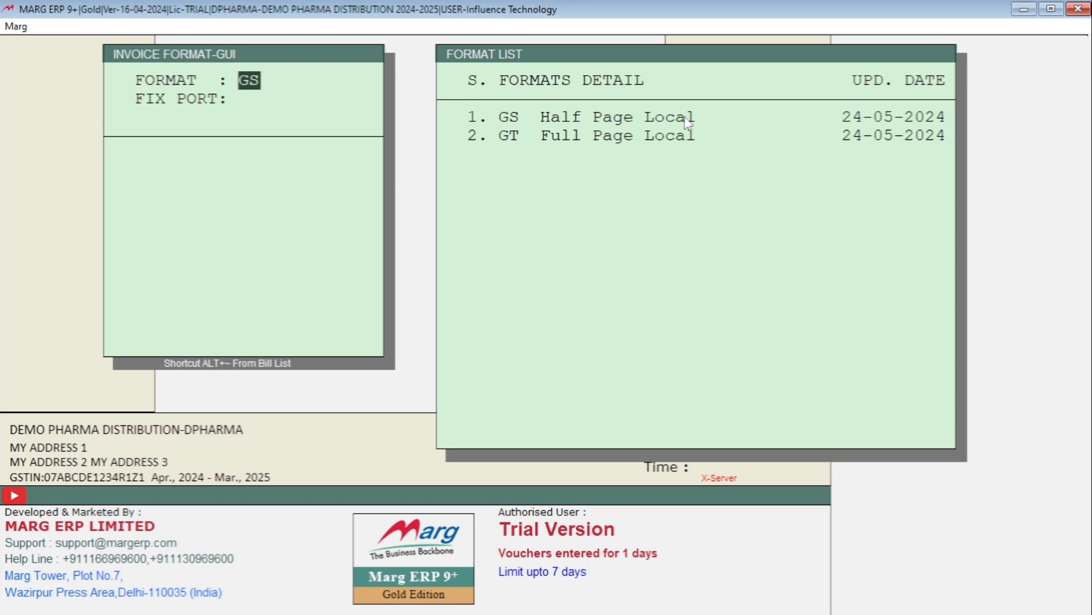
{"action": "key", "text": "Return"}
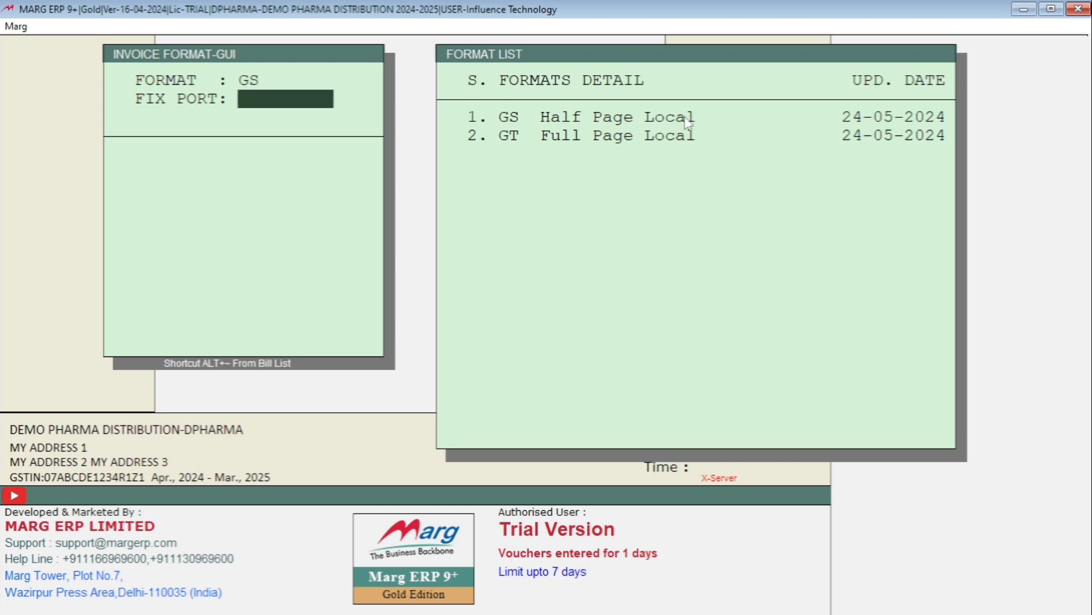
{"action": "key", "text": "Return"}
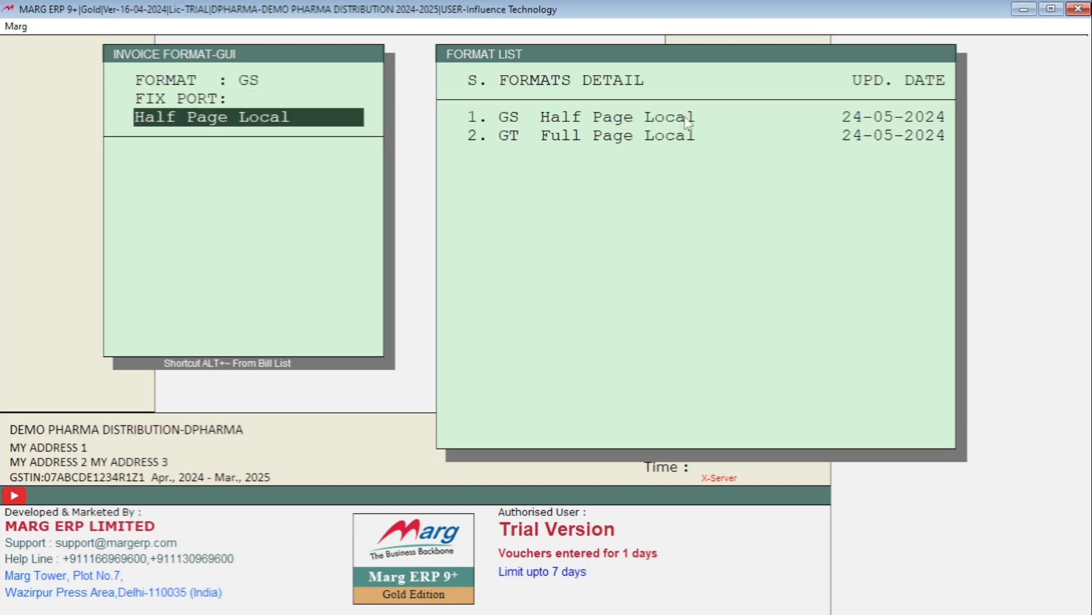
{"action": "key", "text": "Return"}
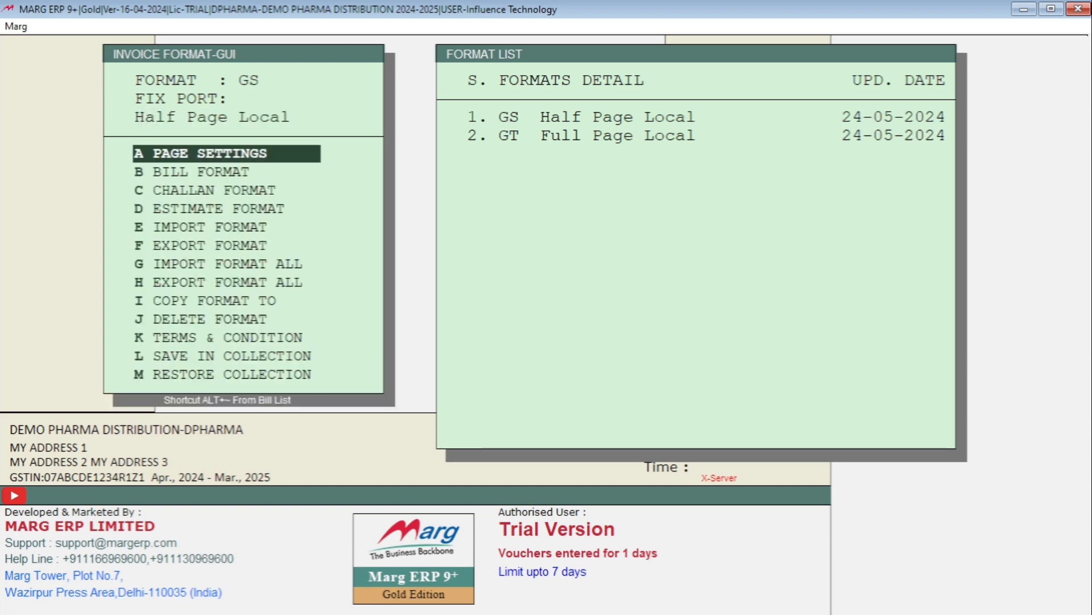
{"action": "key", "text": "Down"}
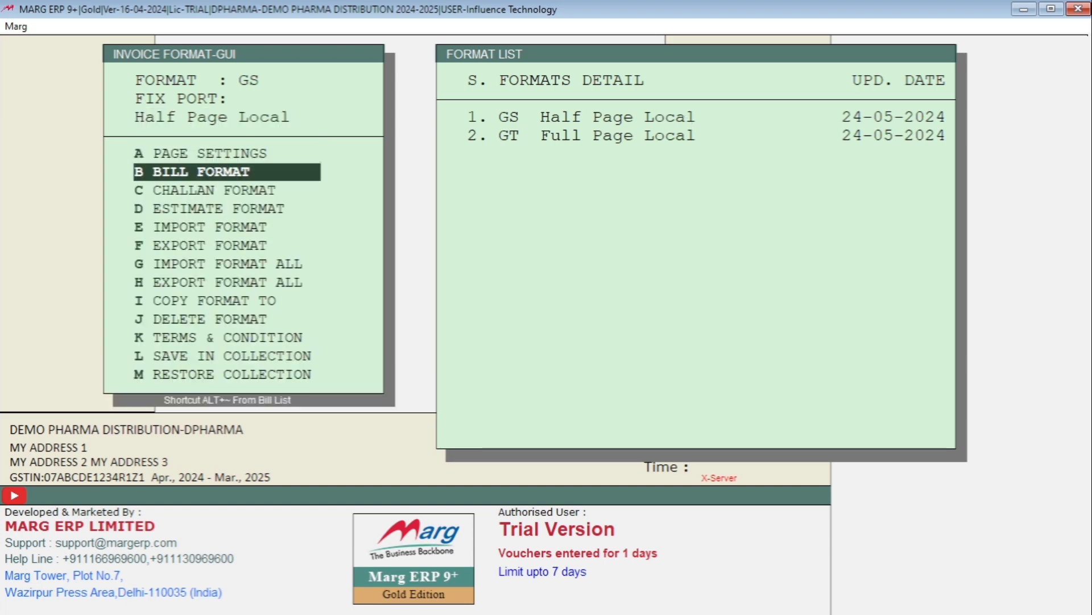
{"action": "key", "text": "Return"}
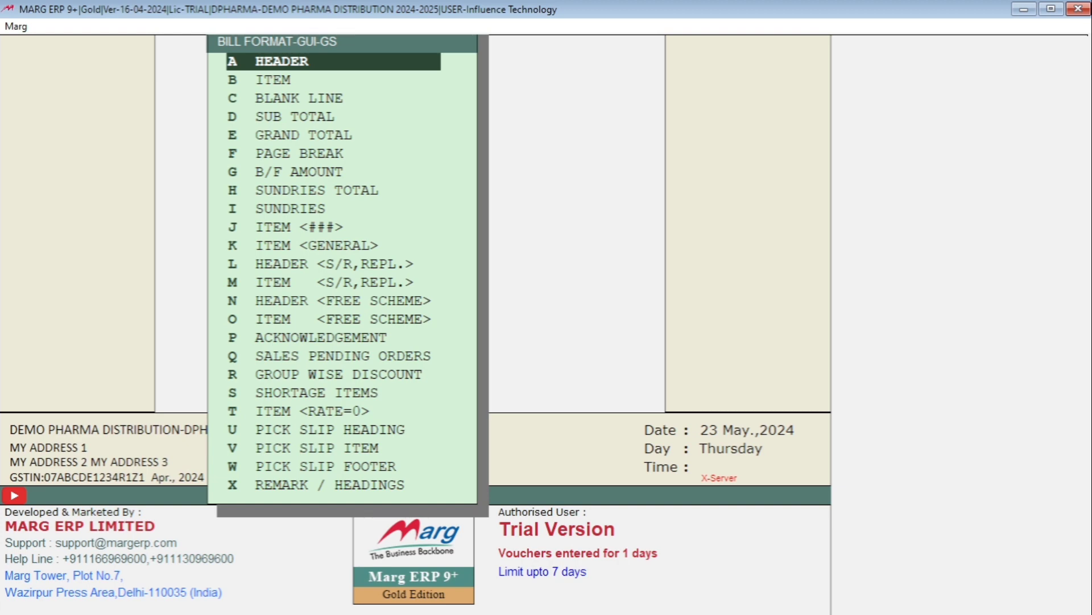
Open the HEADER section of the GS bill format for editing
{"action": "key", "text": "Down"}
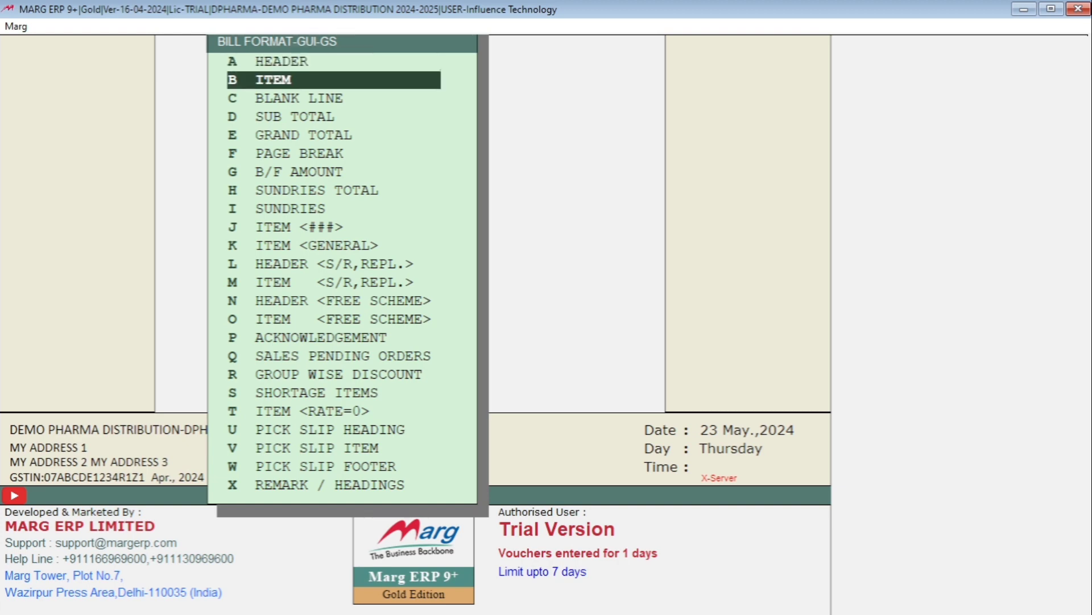
{"action": "key", "text": "Down"}
{"action": "key", "text": "Down"}
{"action": "key", "text": "Down"}
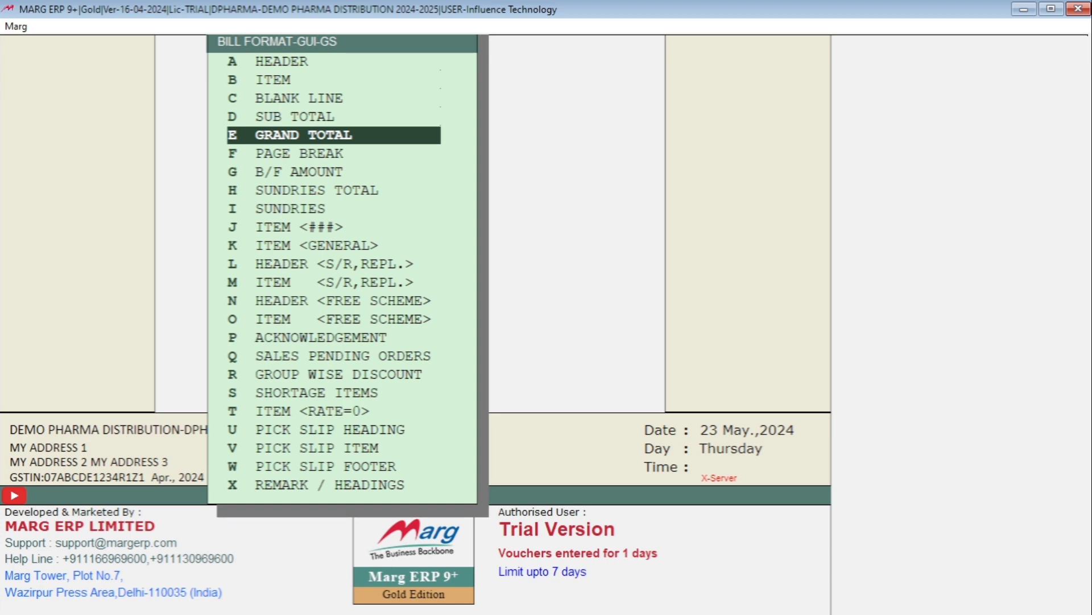
{"action": "key", "text": "Up"}
{"action": "key", "text": "Up"}
{"action": "key", "text": "Up"}
{"action": "key", "text": "Up"}
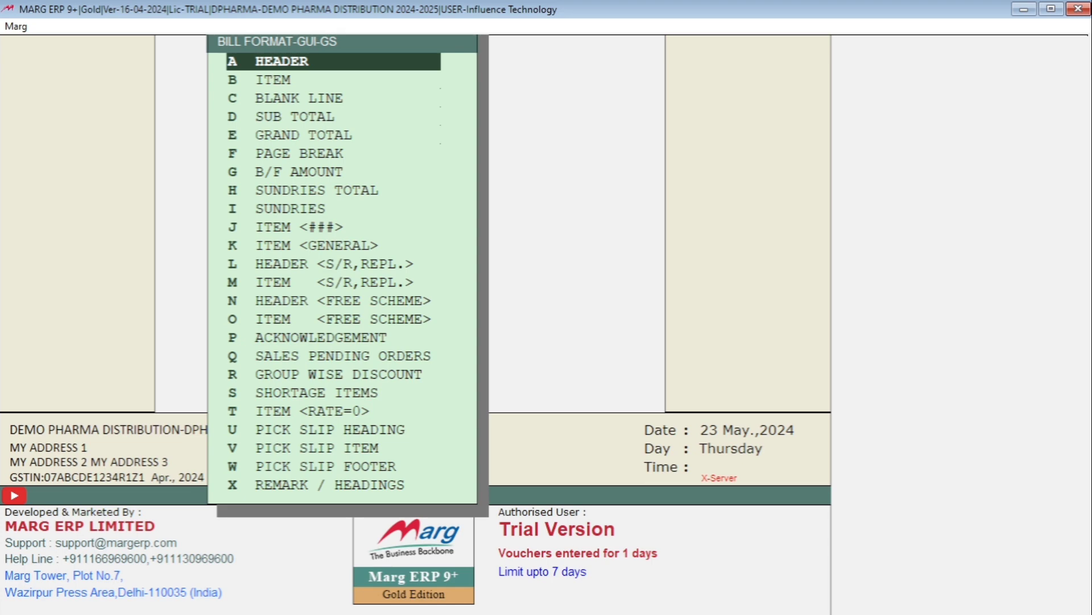
{"action": "key", "text": "Return"}
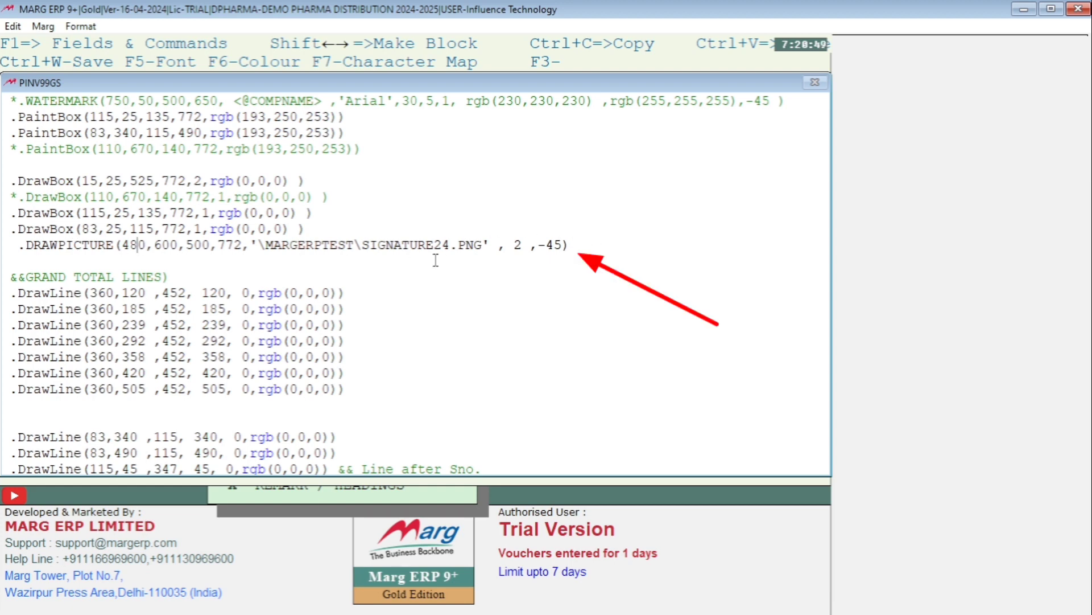
Remove the leading space before the .DRAWPICTURE line and postpone the Windows restart by an hour
{"action": "left_click", "coordinate": [17, 246]}
{"action": "key", "text": "BackSpace"}
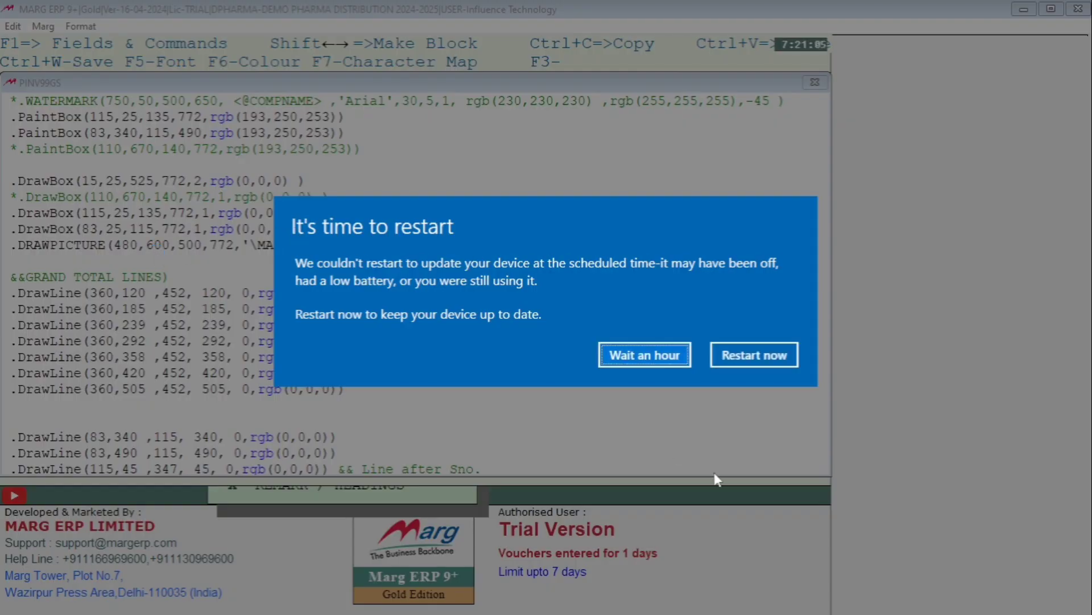
{"action": "left_click", "coordinate": [647, 354]}
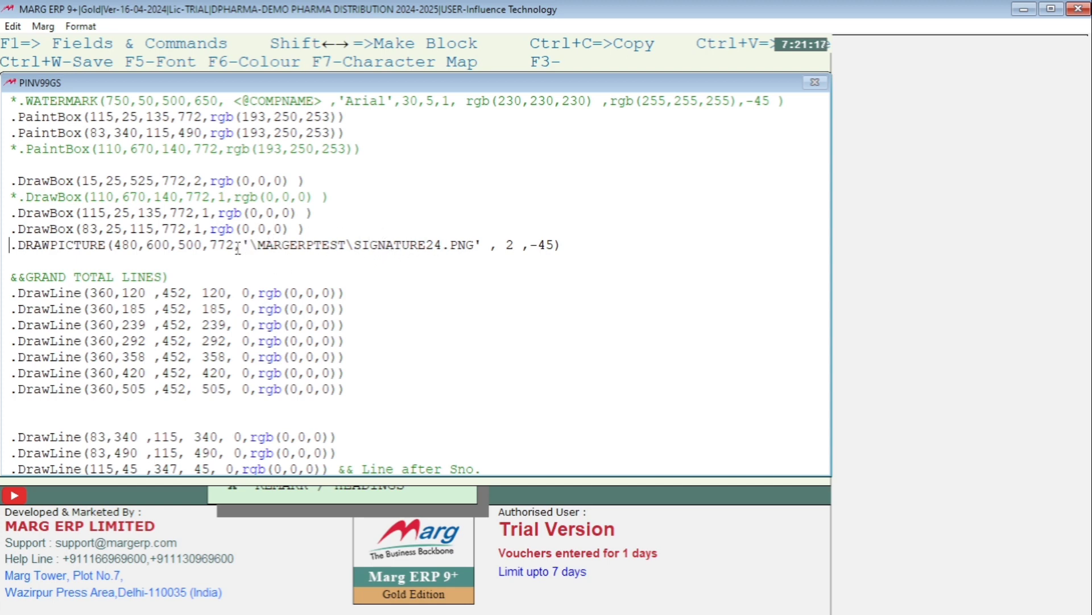
Copy ".DRAWPICTURE(480,600,500,772" from the header format into the SIGNATURE row of the signature document in Microsoft Word
{"action": "left_click_drag", "start_coordinate": [234, 245], "coordinate": [14, 250]}
{"action": "key", "text": "ctrl+c"}
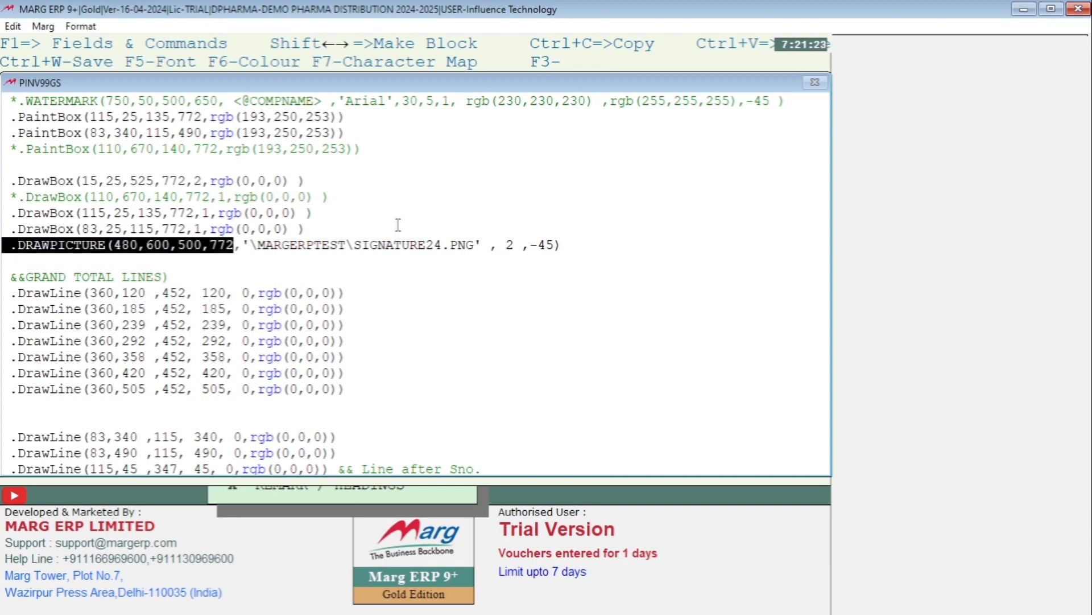
{"action": "left_click", "coordinate": [1024, 9]}
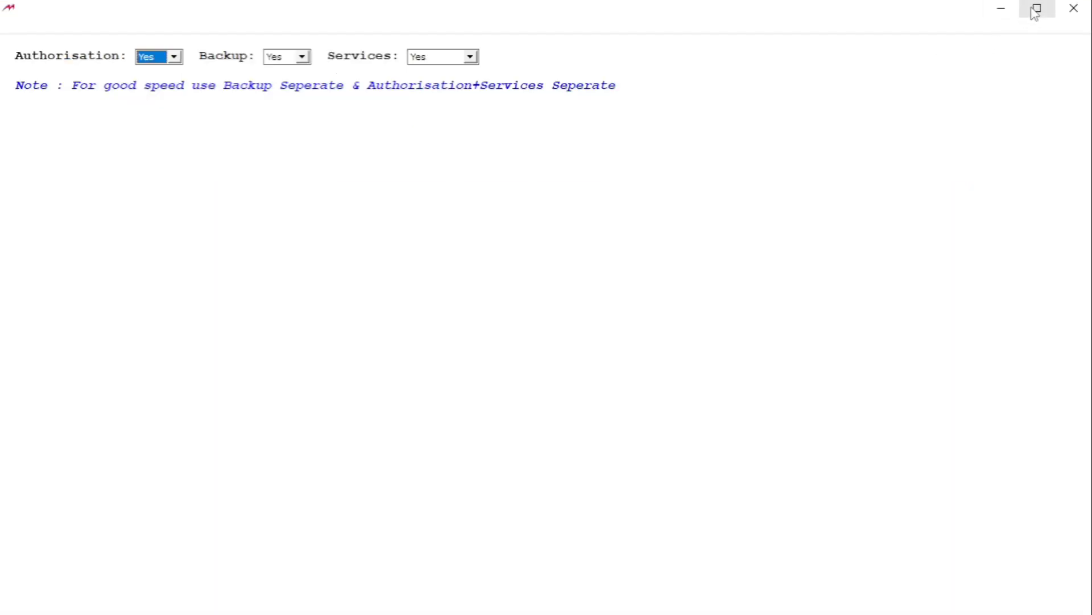
{"action": "left_click", "coordinate": [1003, 9]}
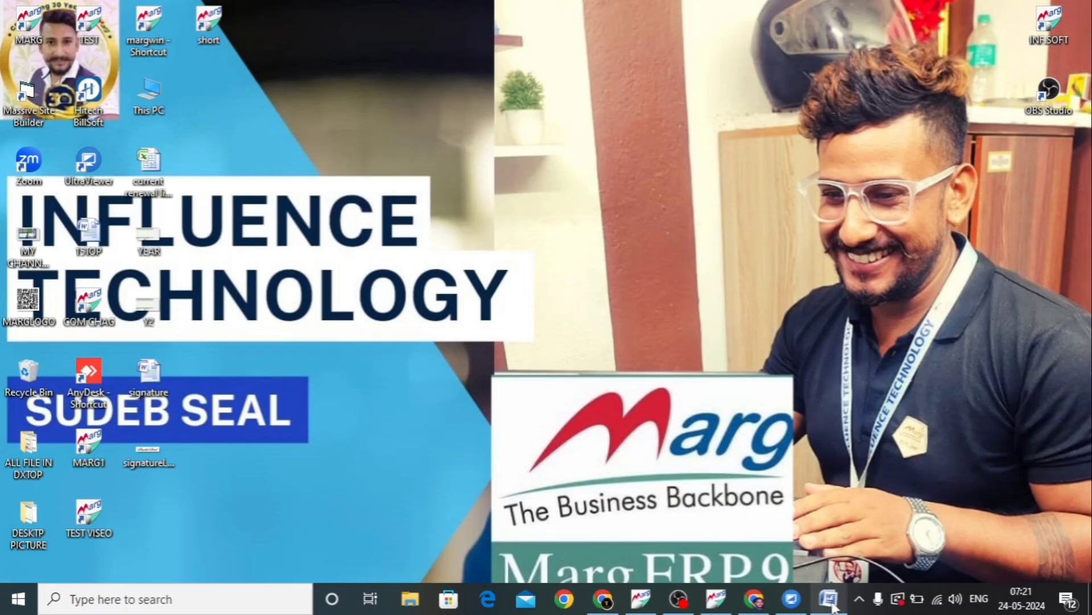
{"action": "left_click", "coordinate": [831, 600]}
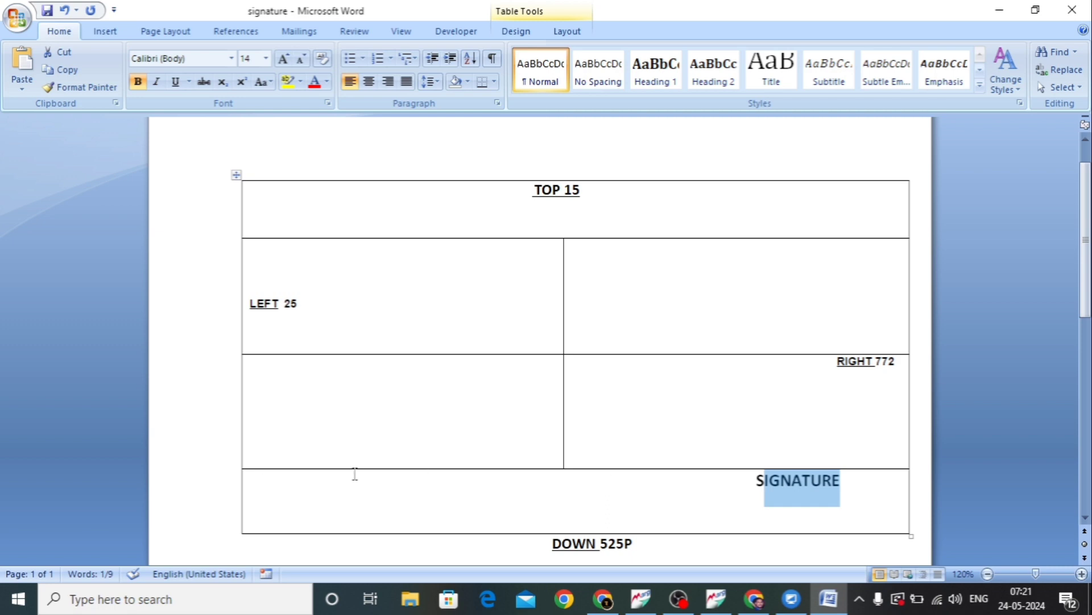
{"action": "left_click", "coordinate": [265, 478]}
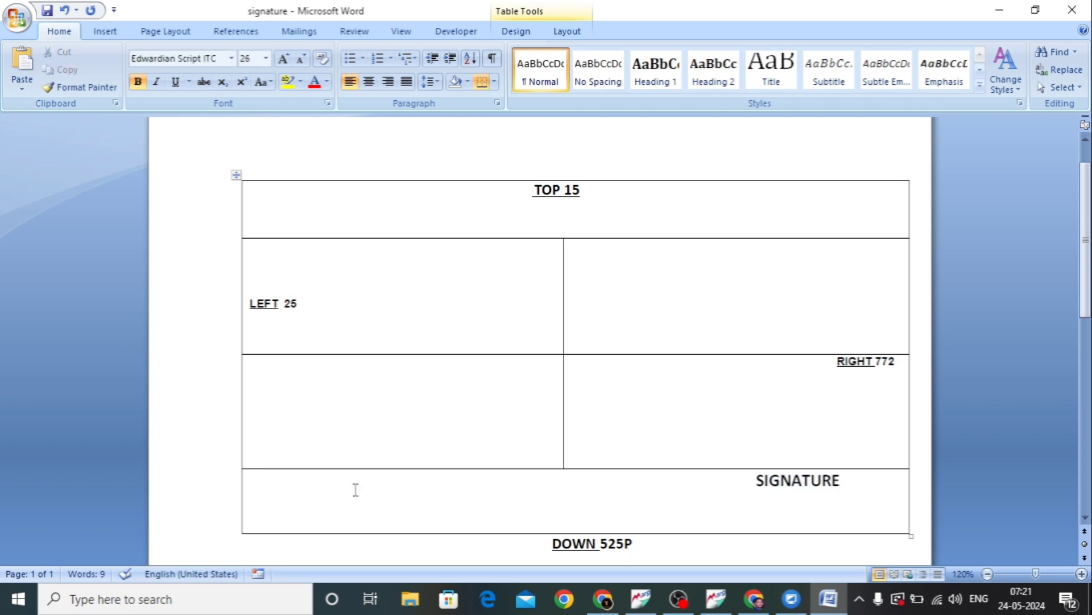
{"action": "key", "text": "ctrl+v"}
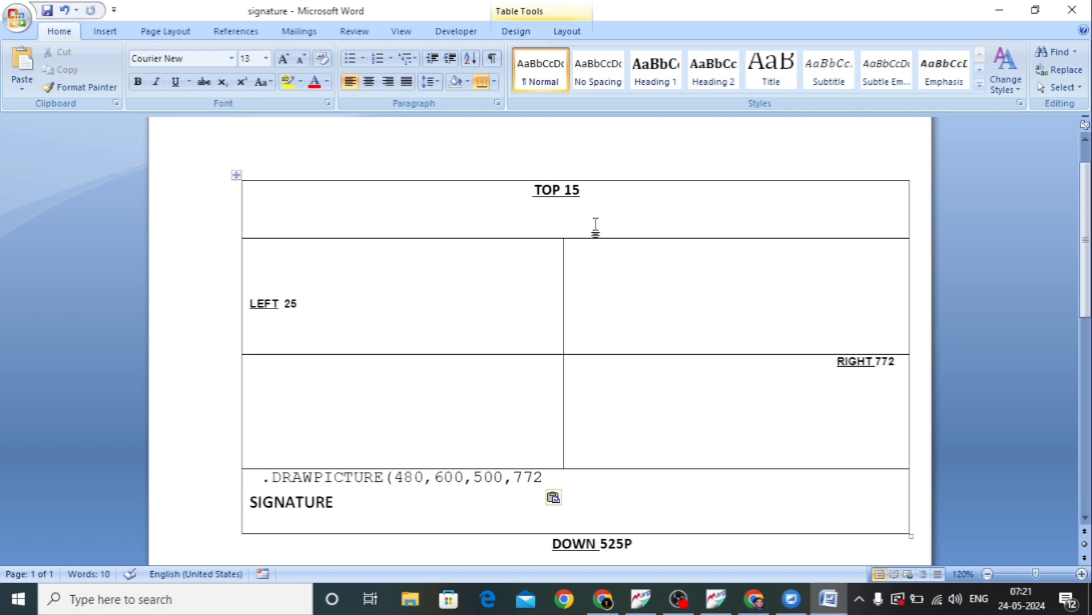
Compare the pasted DRAWPICTURE coordinates, especially 480, with the TOP 15 label of the page layout table
{"action": "left_click_drag", "start_coordinate": [581, 211], "coordinate": [542, 195]}
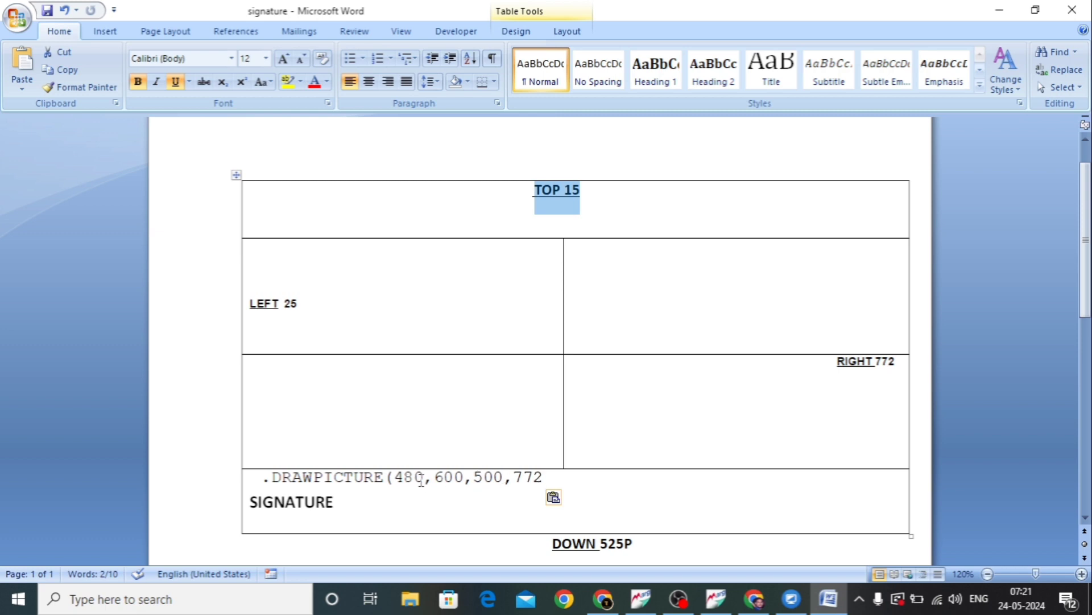
{"action": "left_click_drag", "start_coordinate": [549, 476], "coordinate": [396, 477]}
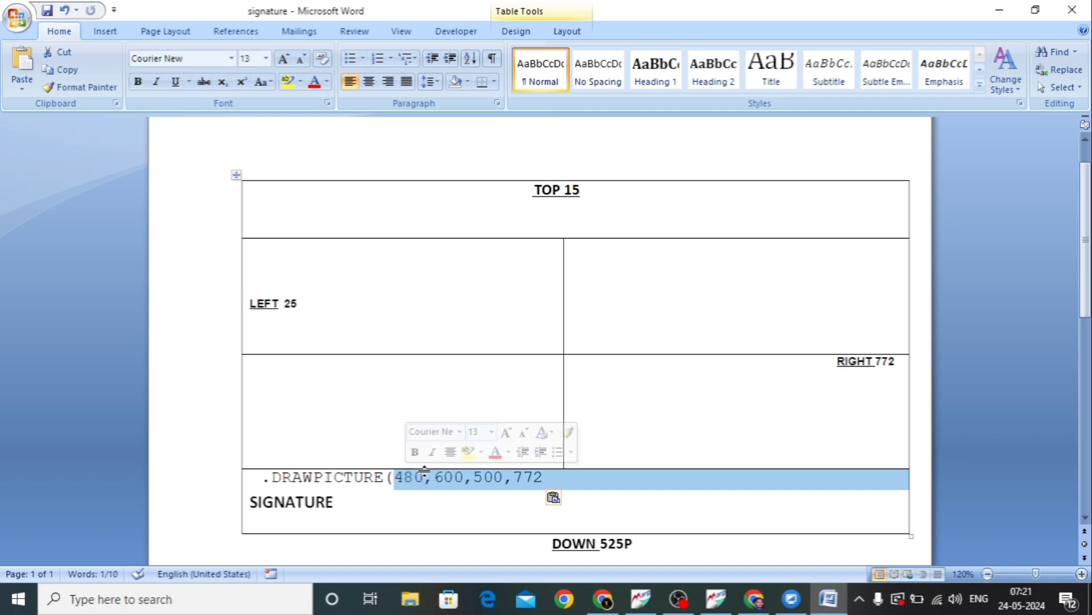
{"action": "left_click", "coordinate": [401, 506]}
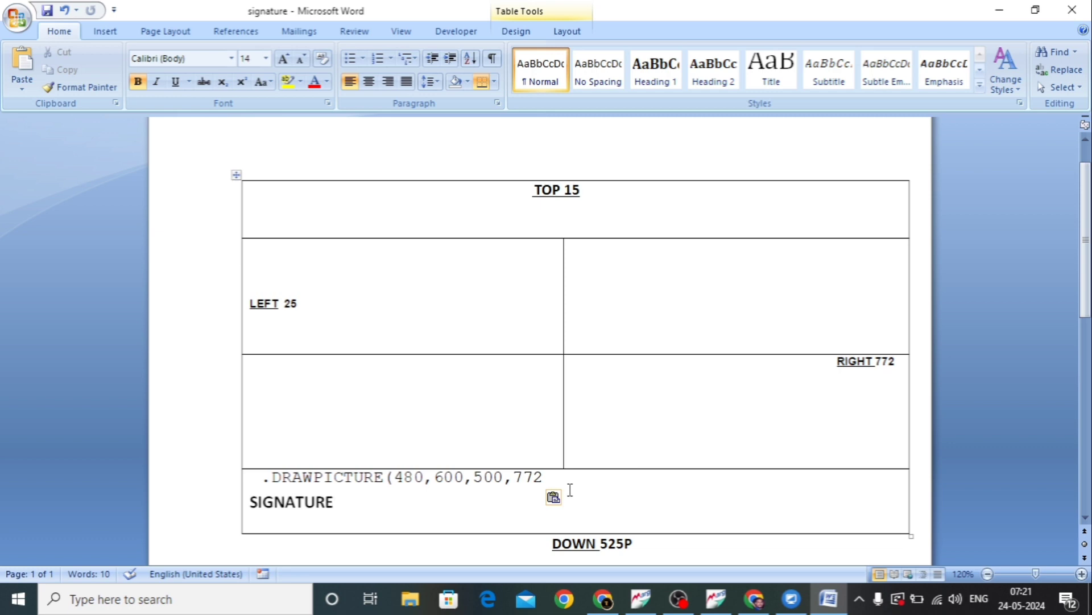
{"action": "left_click_drag", "start_coordinate": [425, 477], "coordinate": [393, 477]}
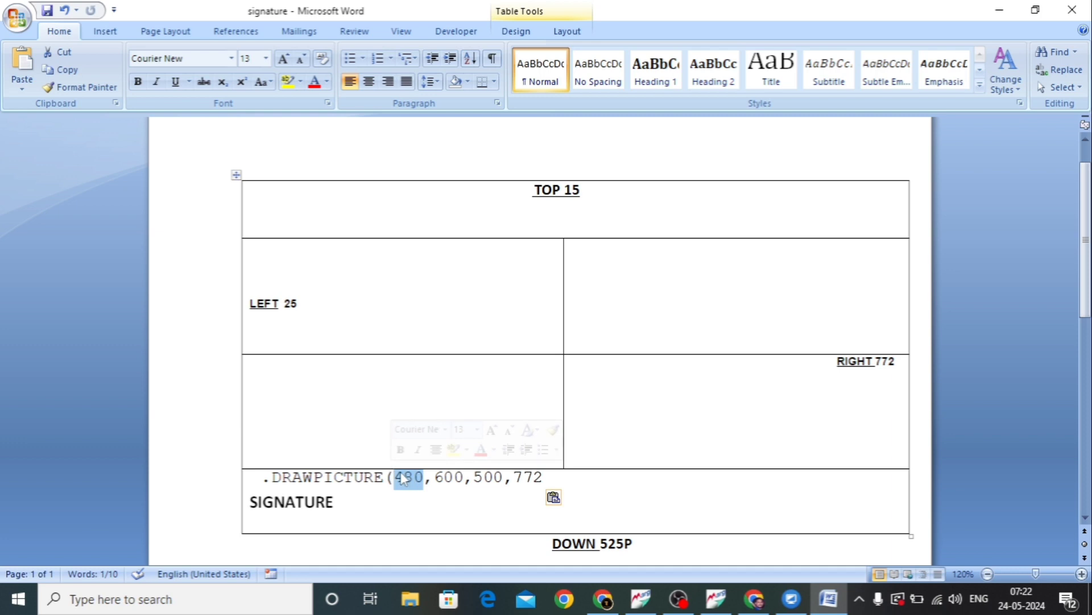
{"action": "left_click_drag", "start_coordinate": [529, 192], "coordinate": [598, 190]}
{"action": "double_click", "coordinate": [402, 477]}
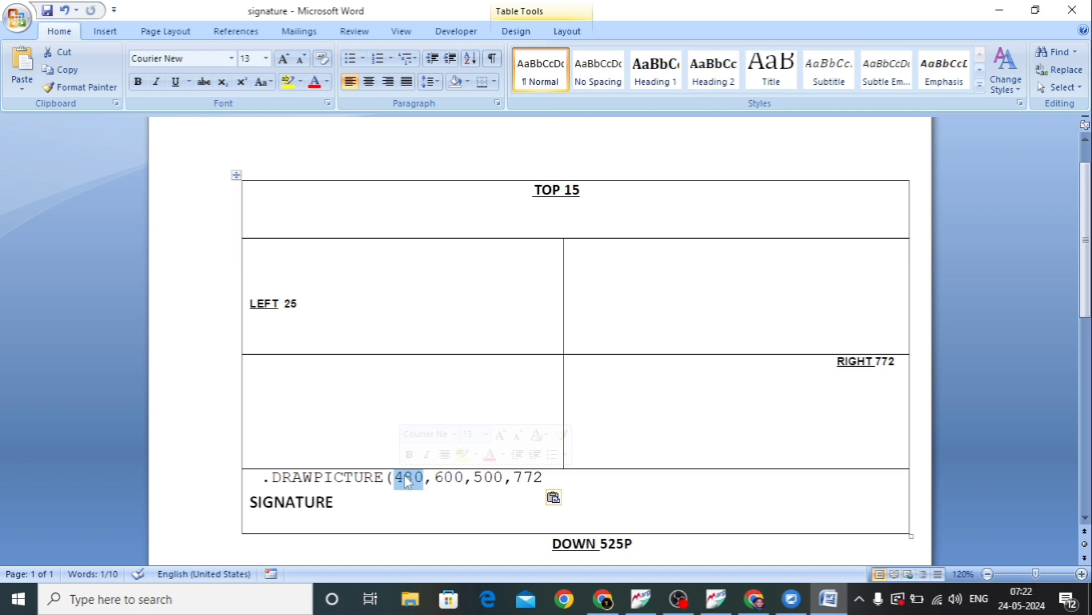
{"action": "left_click", "coordinate": [579, 191]}
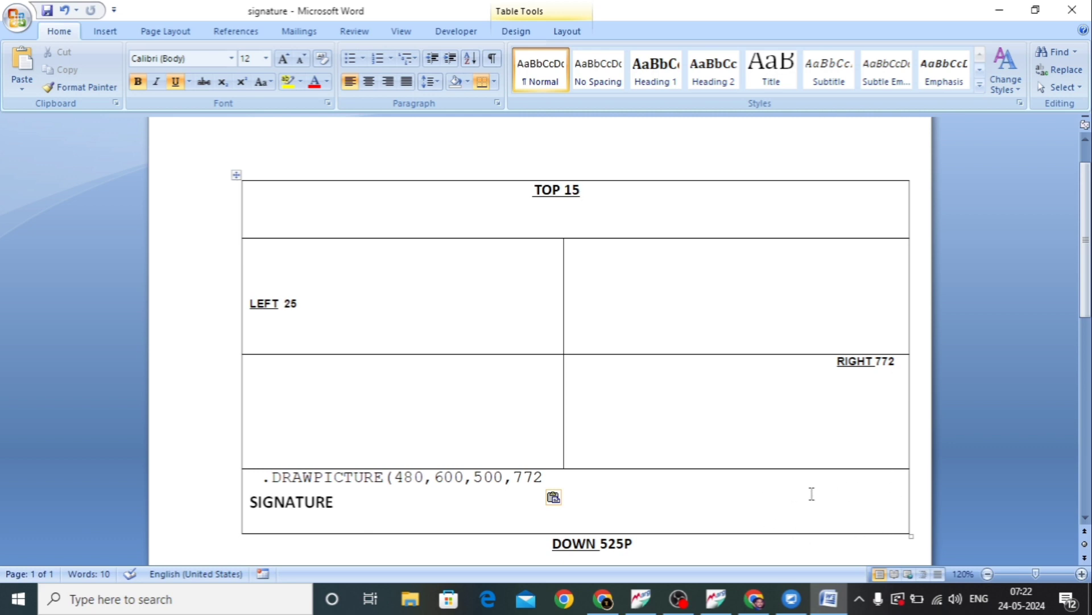
Examine the left and right edges of the SIGNATURE row against the DRAWPICTURE coordinates
{"action": "left_click", "coordinate": [904, 483]}
{"action": "left_click_drag", "start_coordinate": [907, 483], "coordinate": [926, 495]}
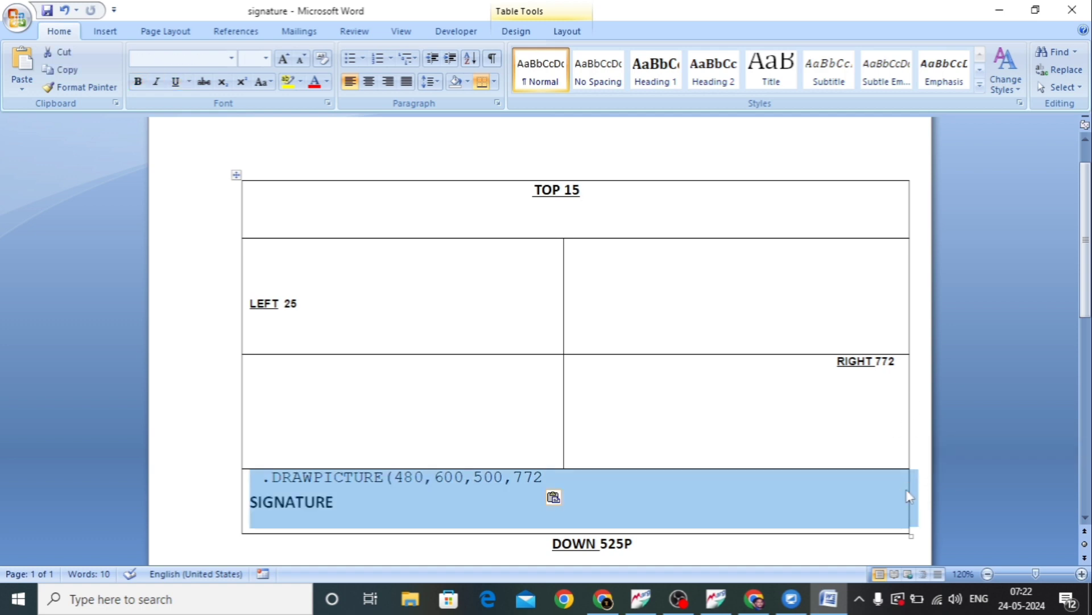
{"action": "left_click", "coordinate": [908, 488]}
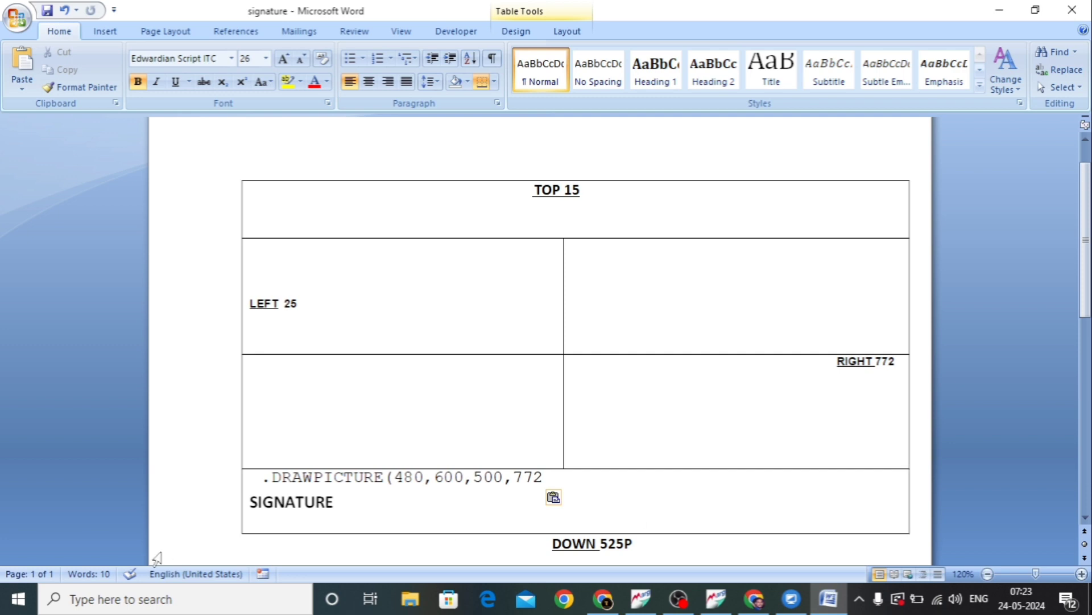
{"action": "left_click", "coordinate": [239, 507]}
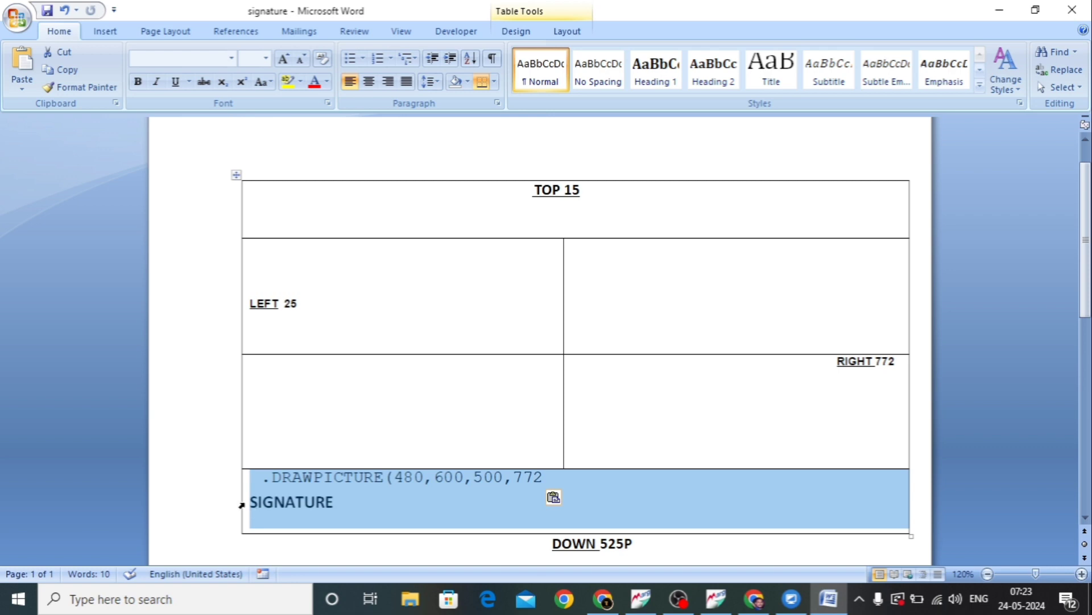
{"action": "left_click", "coordinate": [227, 508]}
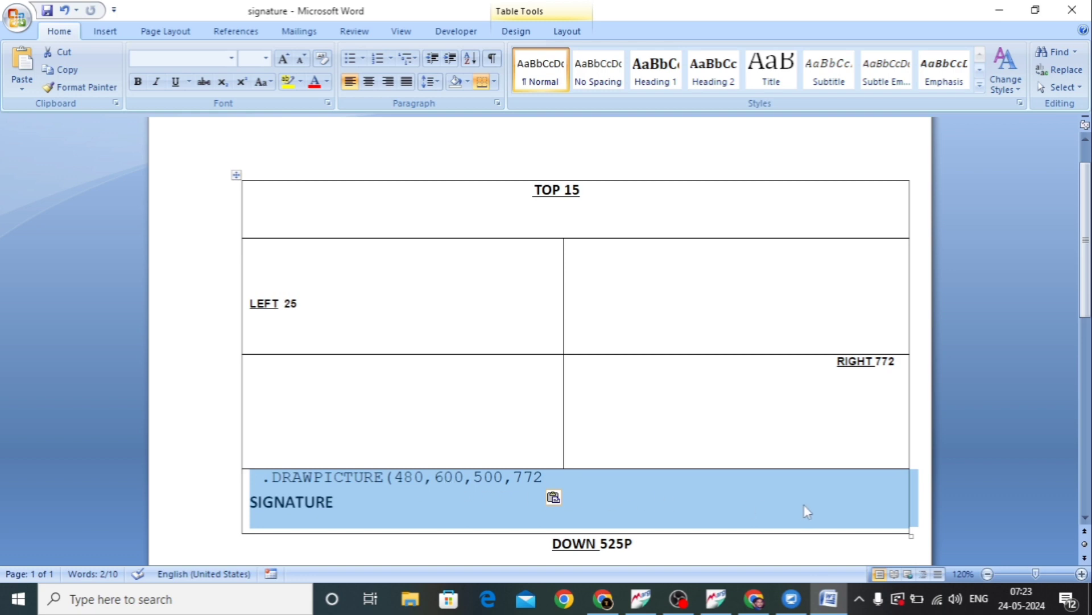
{"action": "left_click", "coordinate": [910, 493]}
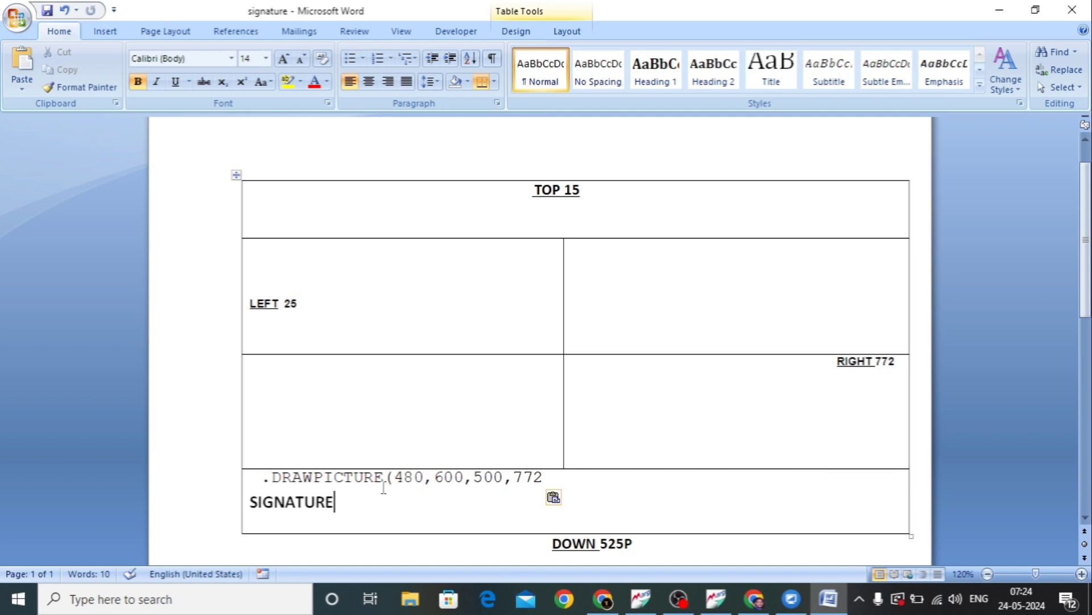
{"action": "left_click", "coordinate": [405, 476]}
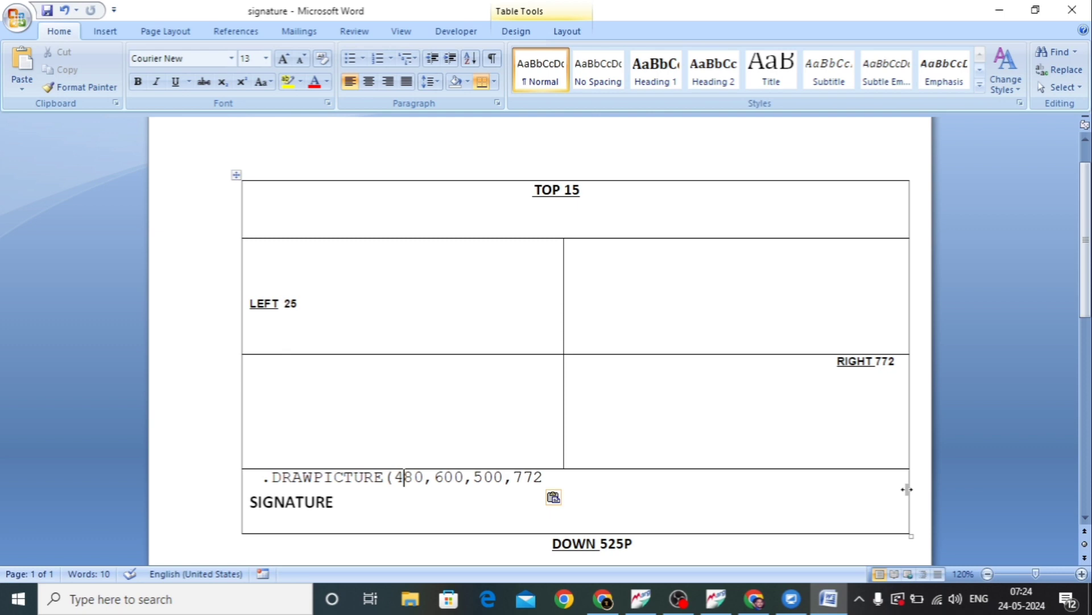
Switch to Marg ERP and change the picture file name in the DRAWPICTURE line to SIGNATURELOGO.PNG
{"action": "left_click", "coordinate": [999, 9]}
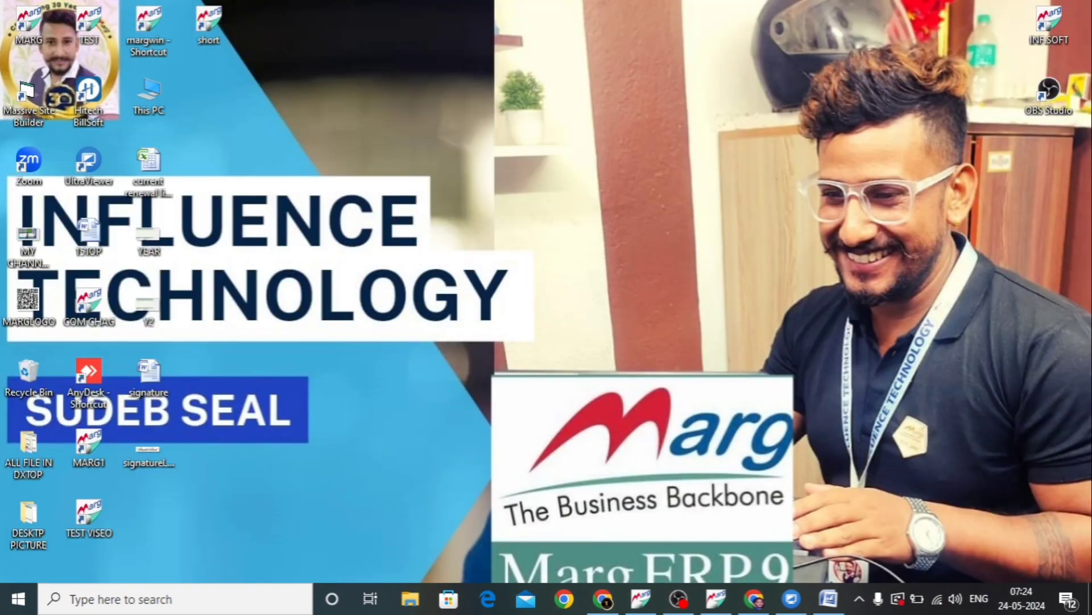
{"action": "left_click", "coordinate": [714, 602]}
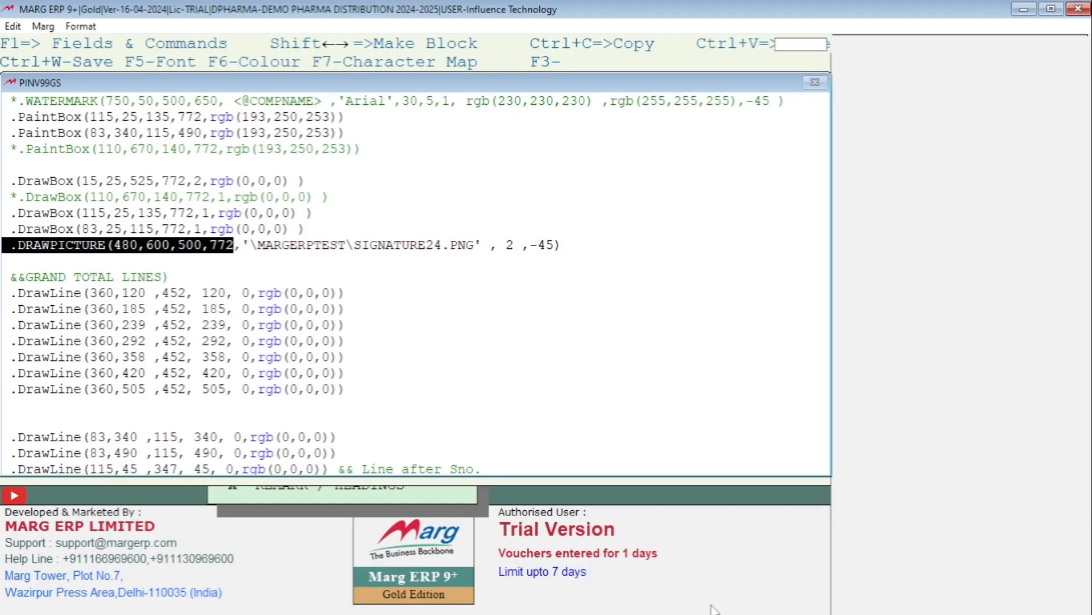
{"action": "left_click", "coordinate": [130, 246]}
{"action": "left_click", "coordinate": [443, 245]}
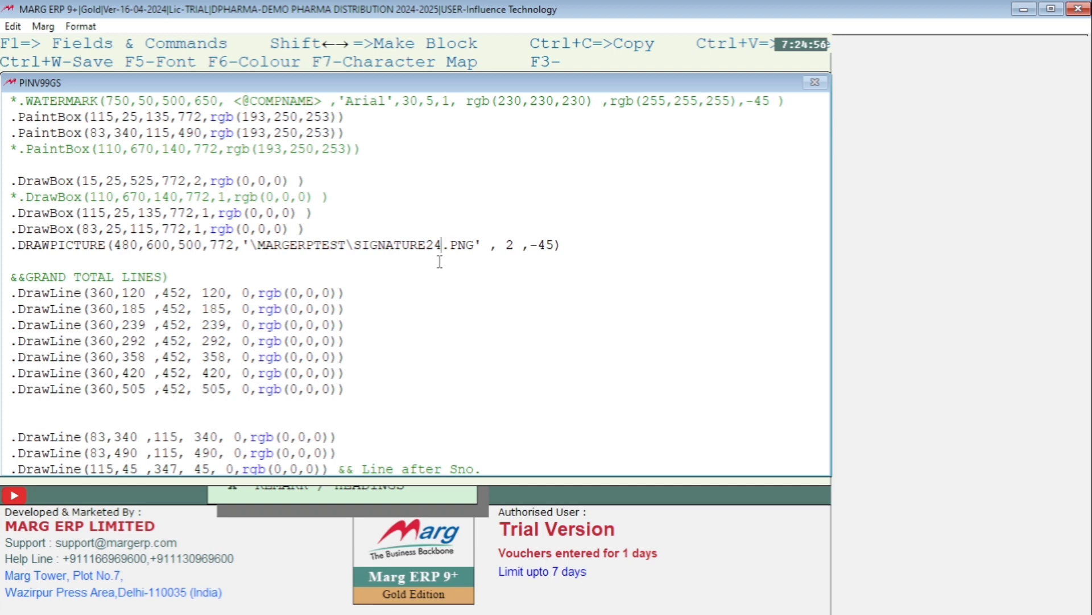
{"action": "key", "text": "BackSpace"}
{"action": "key", "text": "BackSpace"}
{"action": "type", "text": "LOGO"}
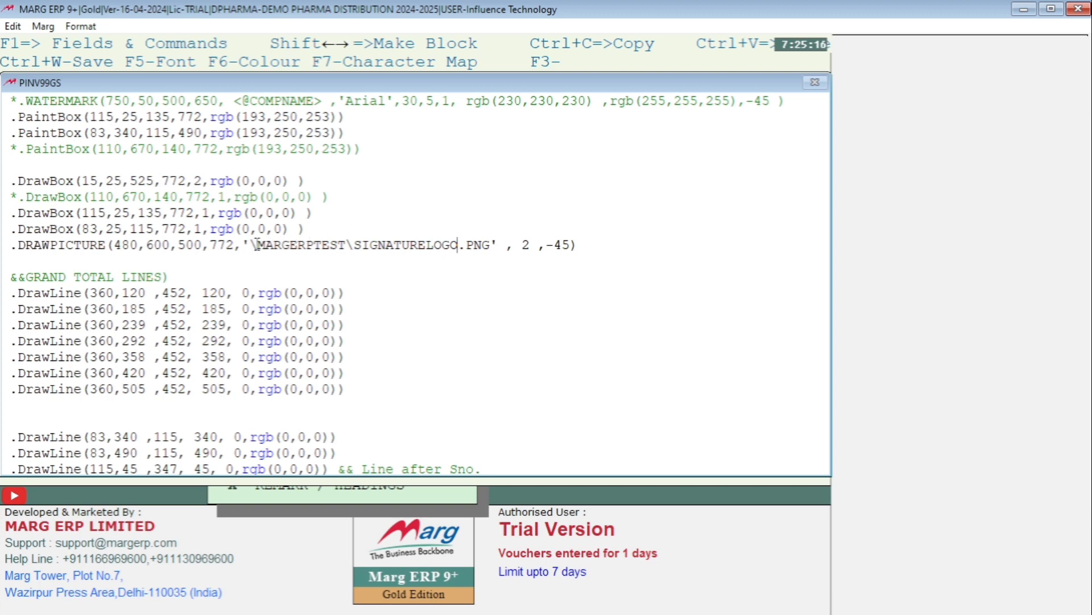
Check the MARGERPTEST folder name in the DRAWPICTURE path against the file location of the COM CHAG desktop shortcut
{"action": "left_click_drag", "start_coordinate": [258, 244], "coordinate": [345, 253]}
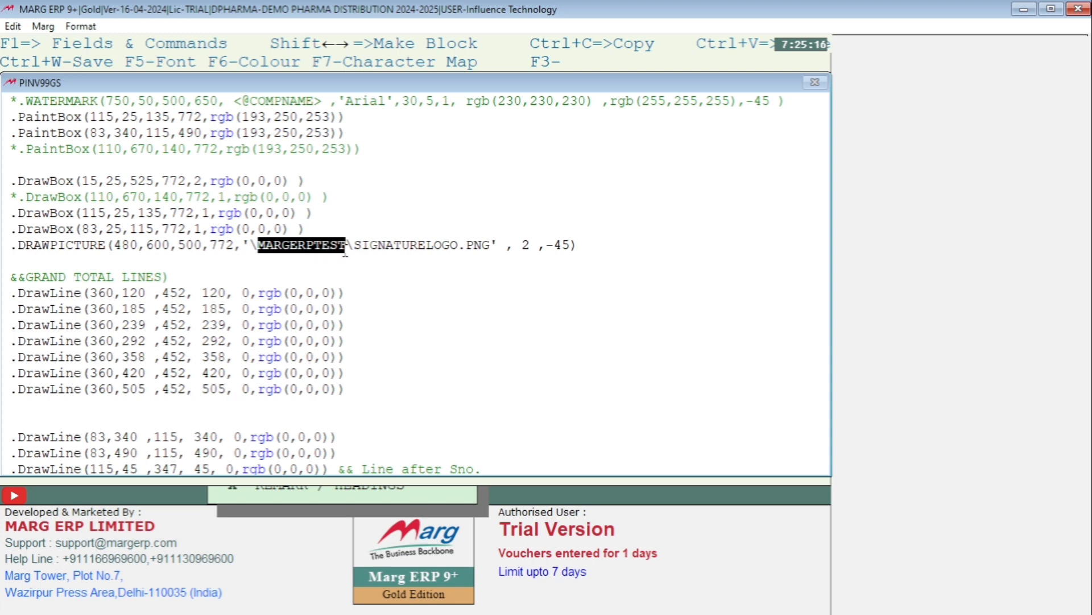
{"action": "left_click", "coordinate": [1023, 10]}
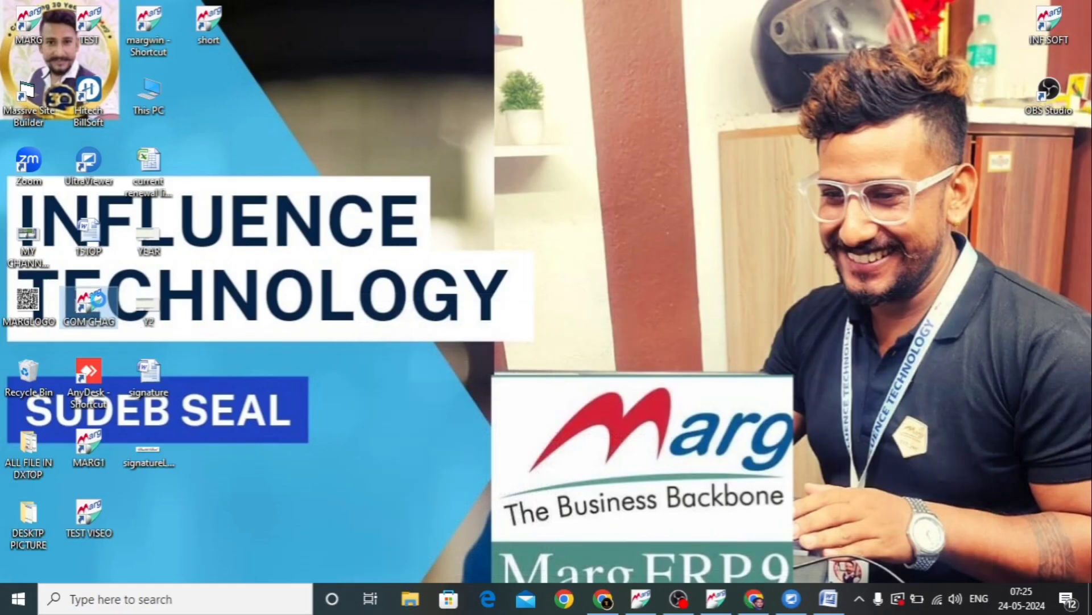
{"action": "right_click", "coordinate": [101, 306]}
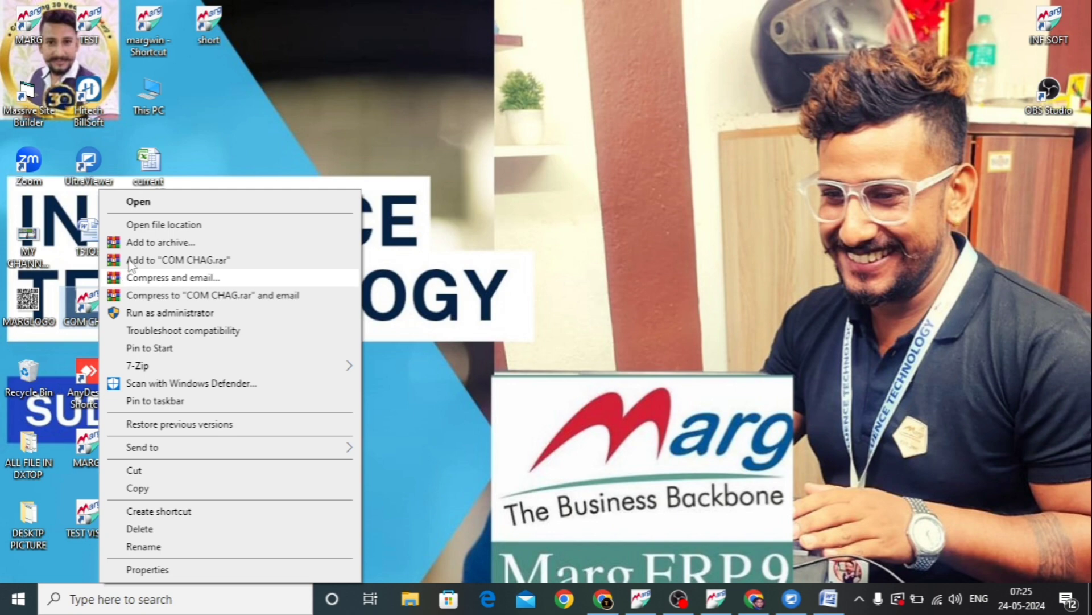
{"action": "left_click", "coordinate": [154, 225]}
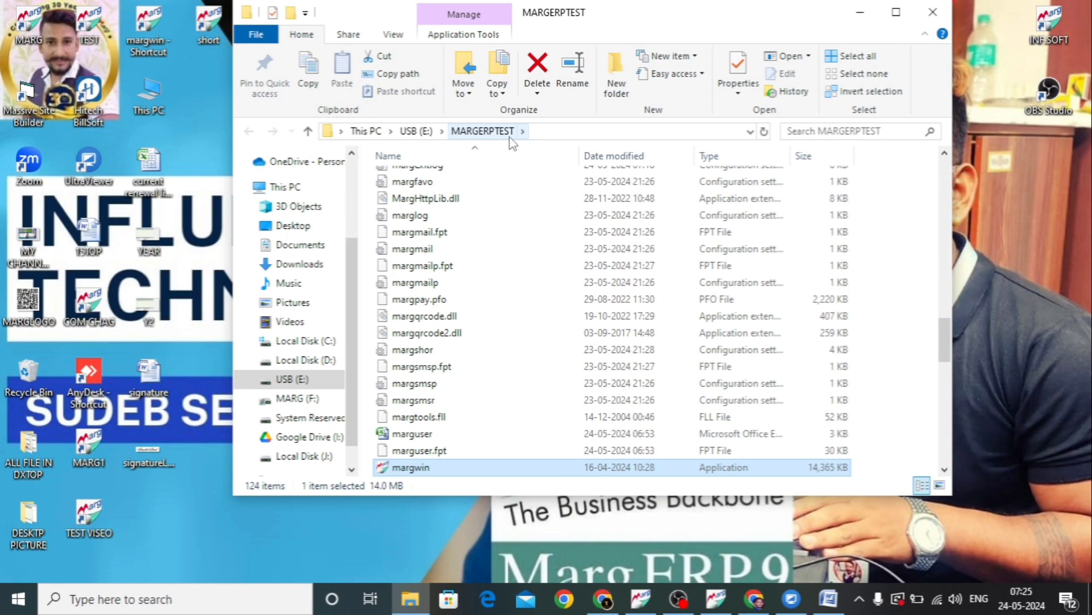
{"action": "left_click", "coordinate": [933, 12]}
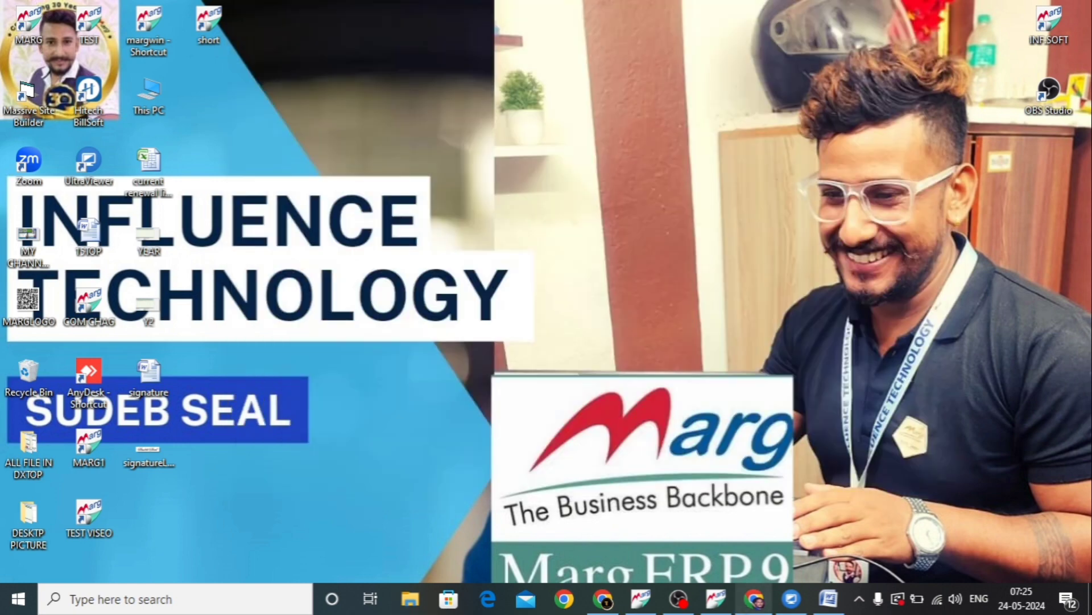
{"action": "left_click", "coordinate": [715, 592]}
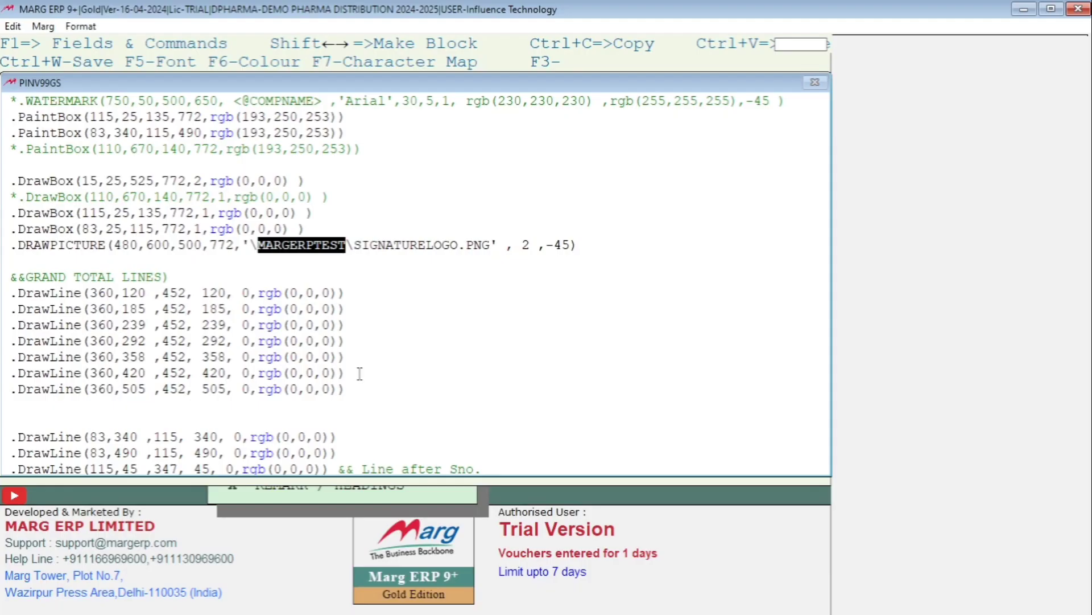
Save and close the GS header format
{"action": "left_click", "coordinate": [347, 250]}
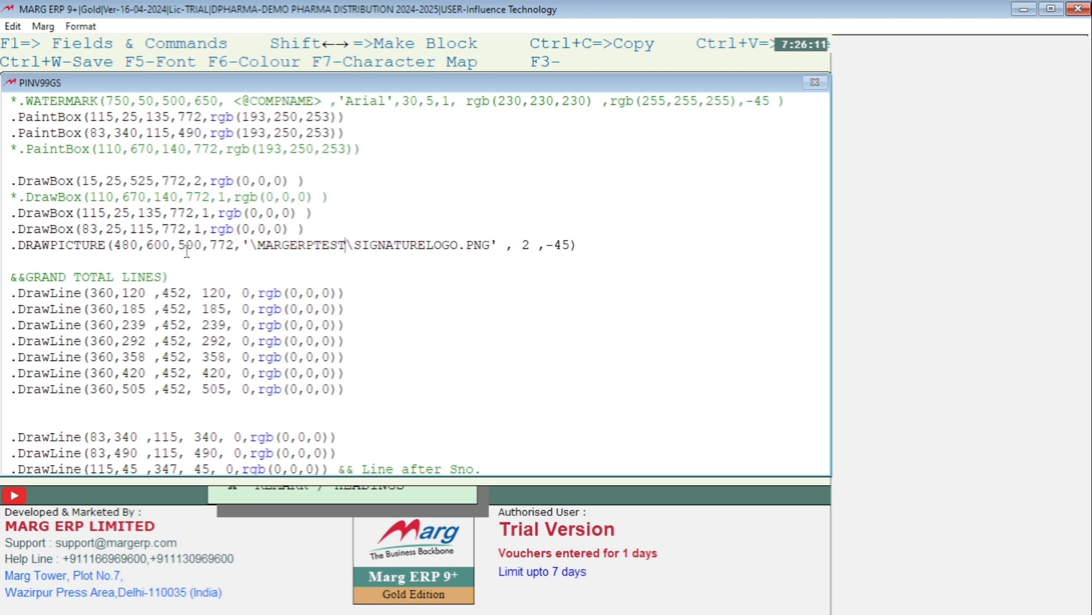
{"action": "key", "text": "Escape"}
{"action": "left_click", "coordinate": [234, 250]}
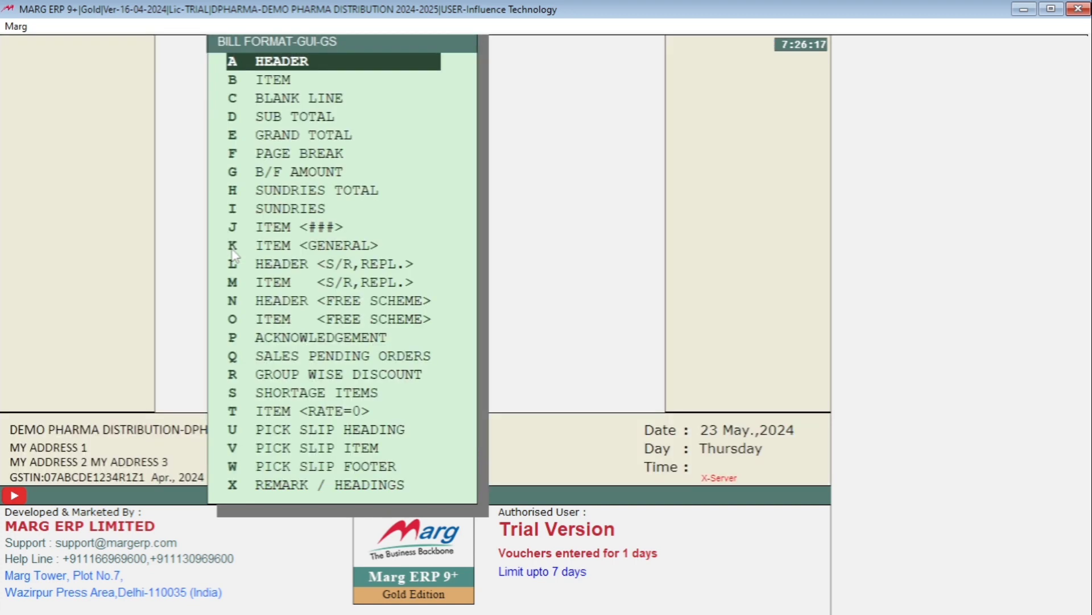
Preview one copy of the A2Z PHARMACY sale bill in the GS format and examine the signature at the invoice's foot
{"action": "key", "text": "alt+m"}
{"action": "key", "text": "Return"}
{"action": "key", "text": "Return"}
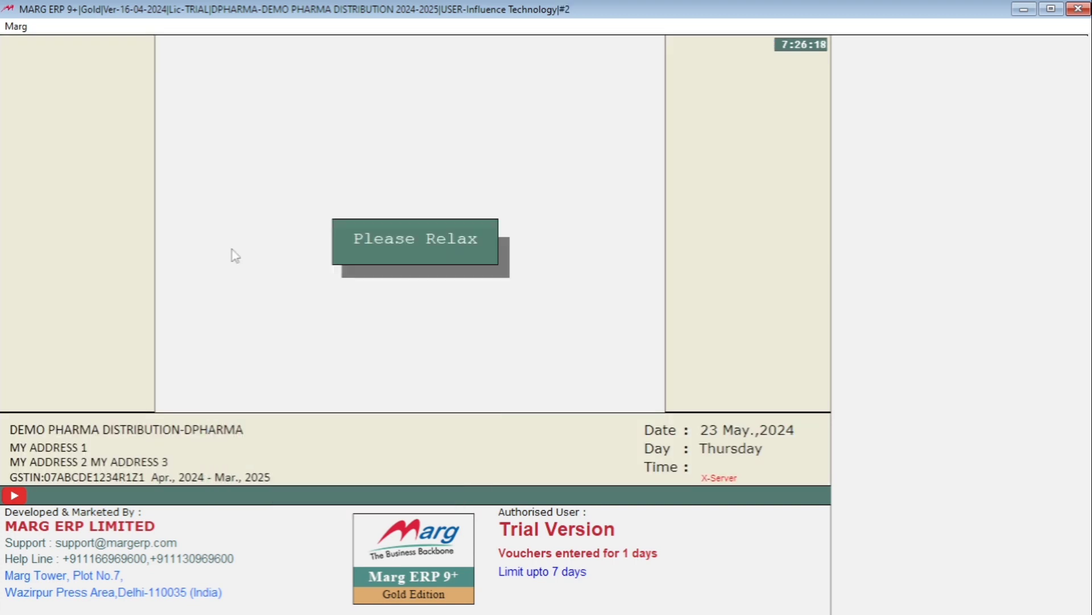
{"action": "key", "text": "Return"}
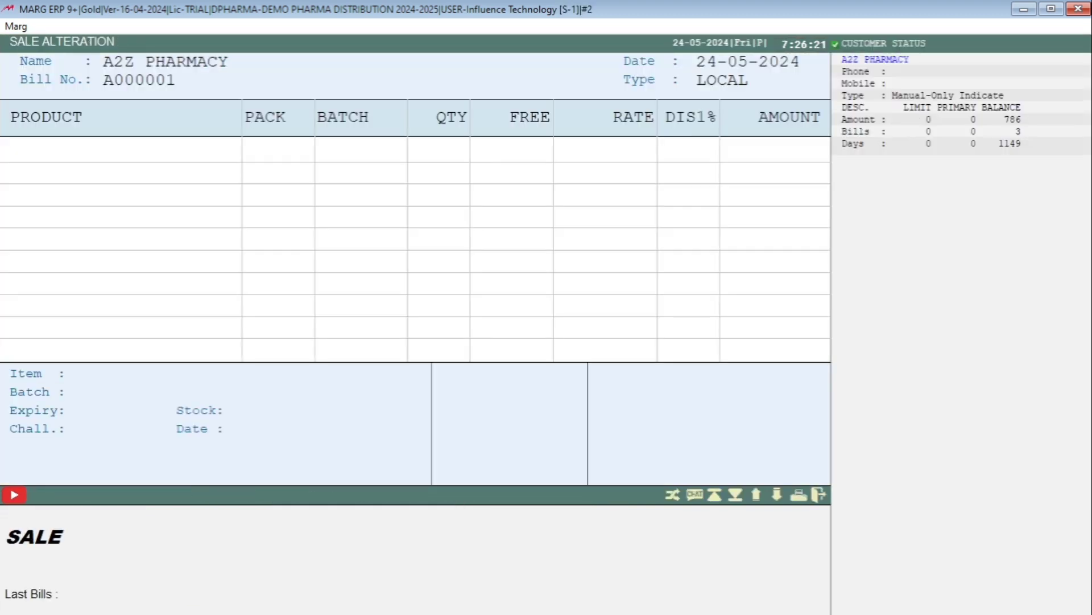
{"action": "key", "text": "p"}
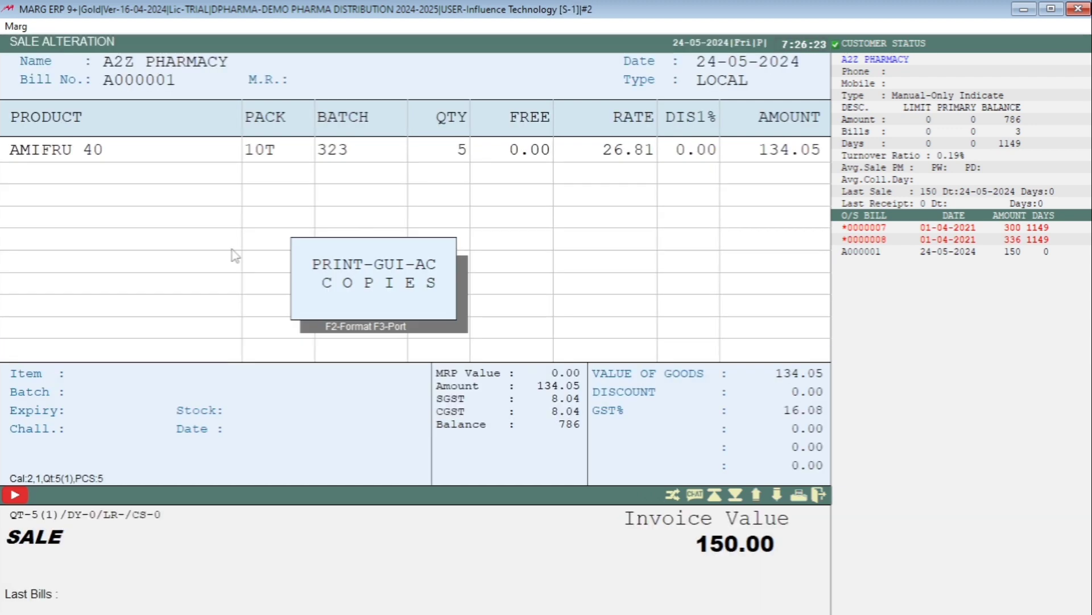
{"action": "key", "text": "F2"}
{"action": "key", "text": "Return"}
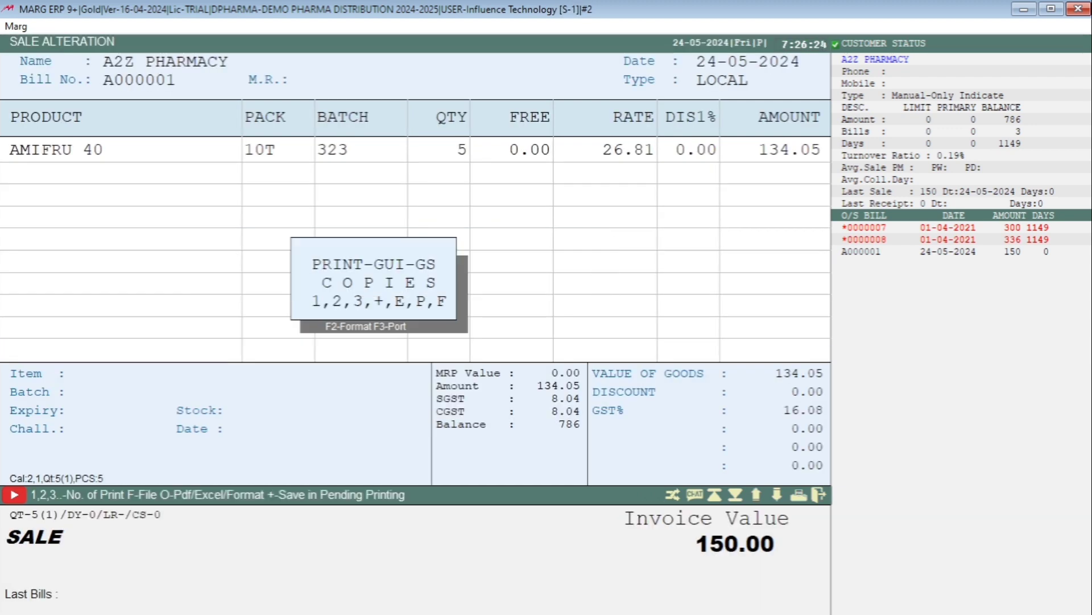
{"action": "key", "text": "1"}
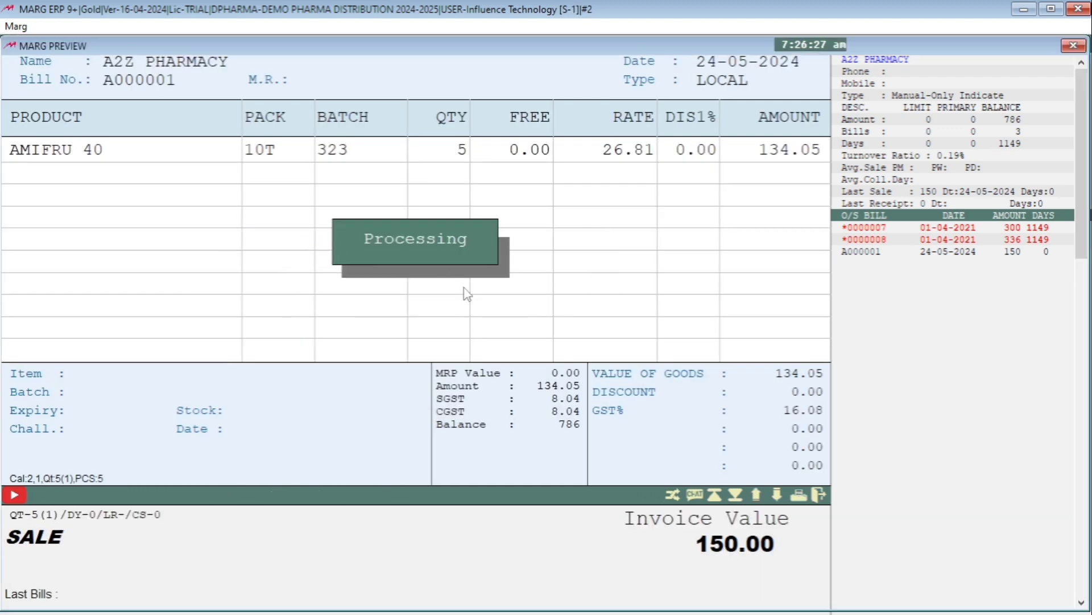
{"action": "scroll", "coordinate": [531, 305], "scroll_direction": "down", "scroll_amount": 5}
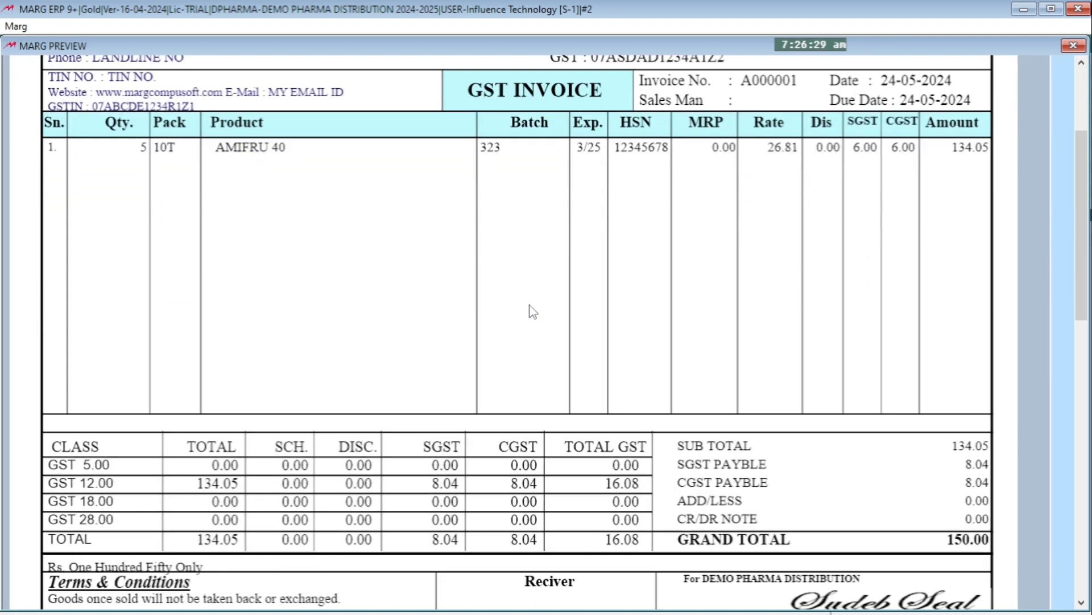
{"action": "scroll", "coordinate": [533, 311], "scroll_direction": "down", "scroll_amount": 1}
{"action": "scroll", "coordinate": [531, 315], "scroll_direction": "down", "scroll_amount": 2}
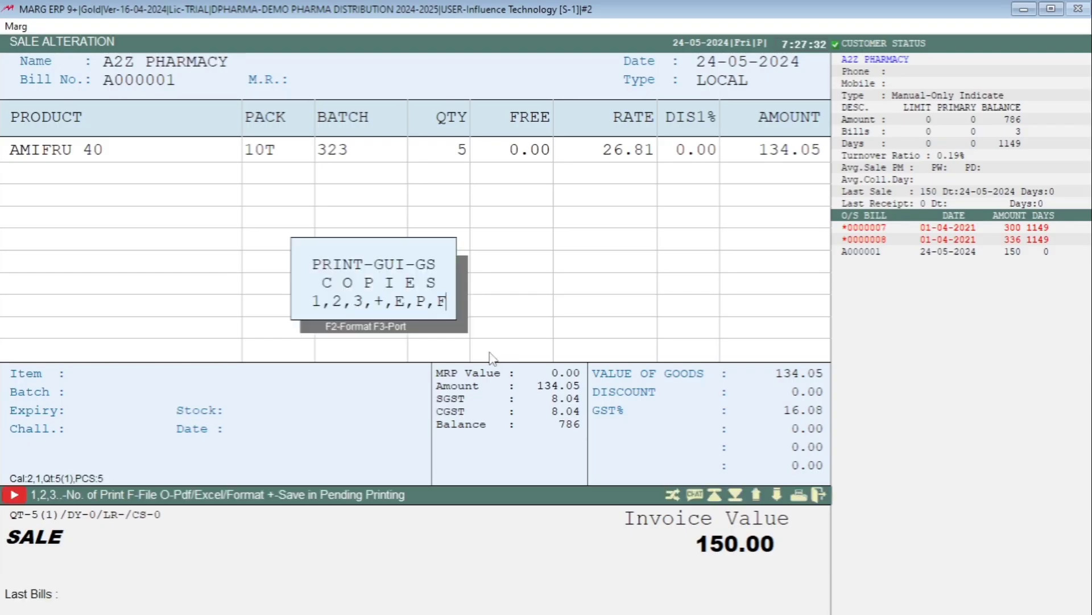
Reopen the GS header format and set the second DRAWPICTURE coordinate to 500
{"action": "key", "text": "F2"}
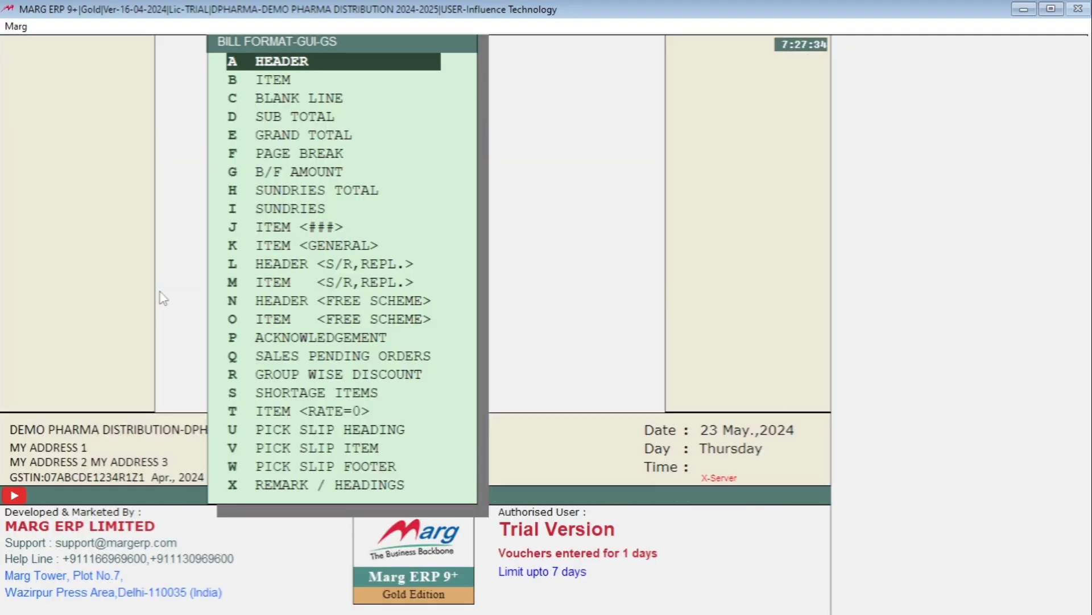
{"action": "key", "text": "Return"}
{"action": "left_click", "coordinate": [170, 244]}
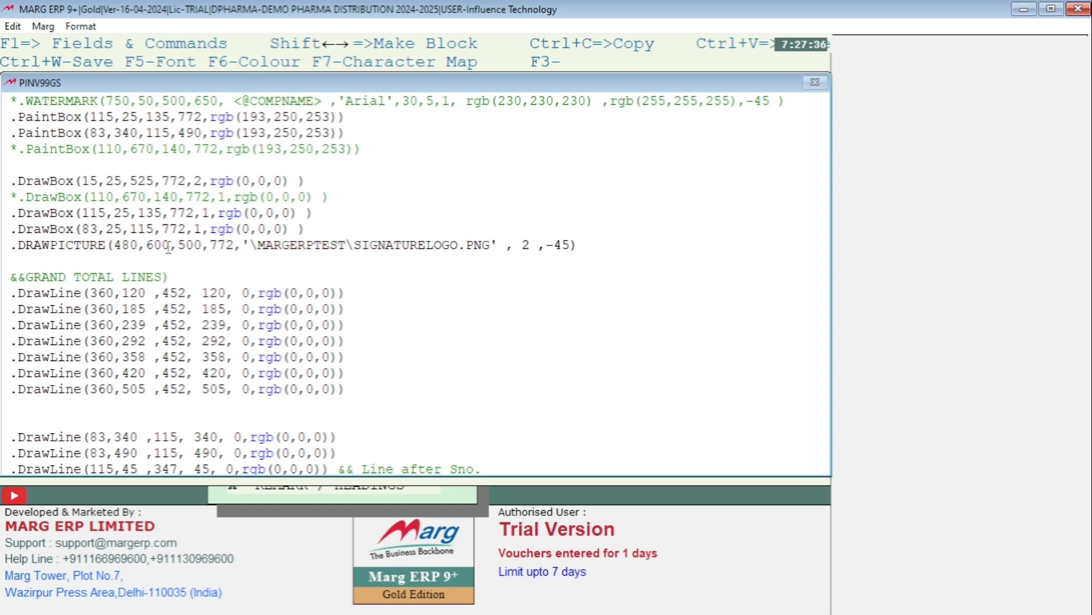
{"action": "key", "text": "BackSpace"}
{"action": "key", "text": "BackSpace"}
{"action": "key", "text": "BackSpace"}
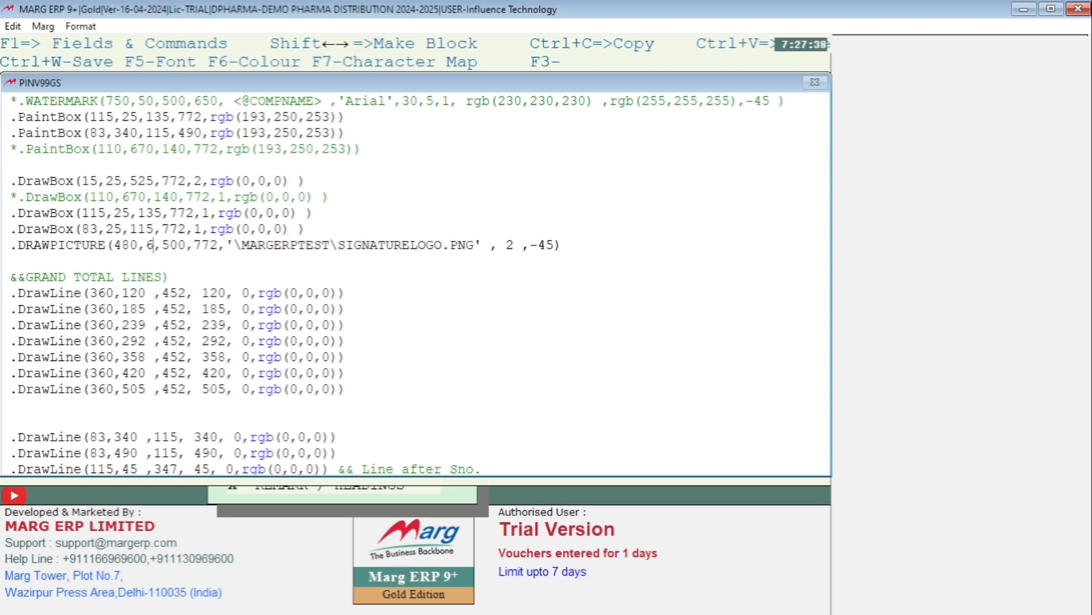
{"action": "type", "text": "500"}
Set the fourth DRAWPICTURE coordinate to 700 and save the header format
{"action": "left_click", "coordinate": [235, 245]}
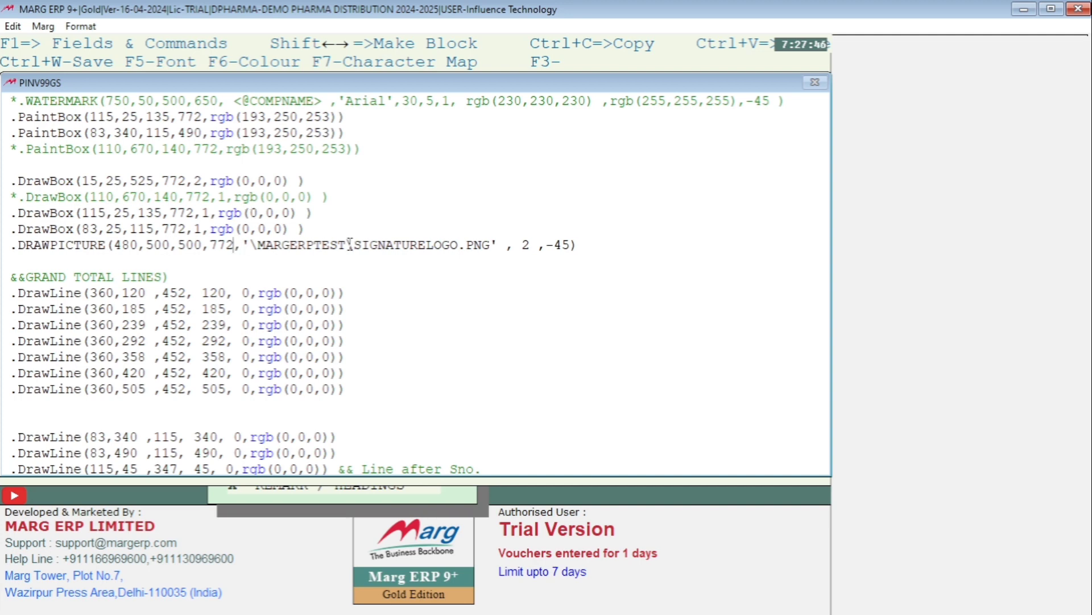
{"action": "key", "text": "BackSpace"}
{"action": "key", "text": "BackSpace"}
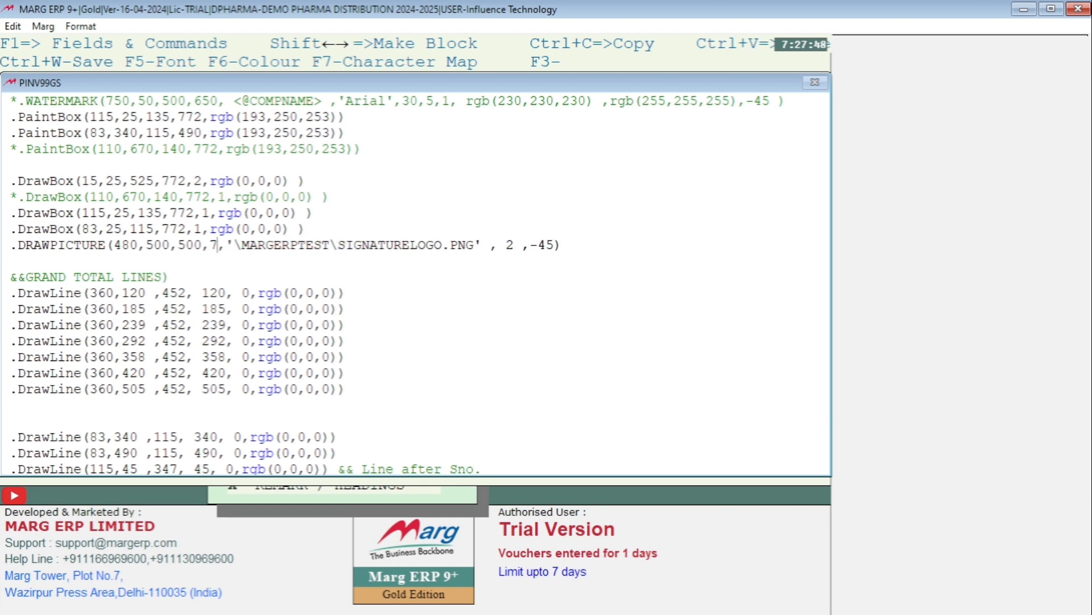
{"action": "type", "text": "00"}
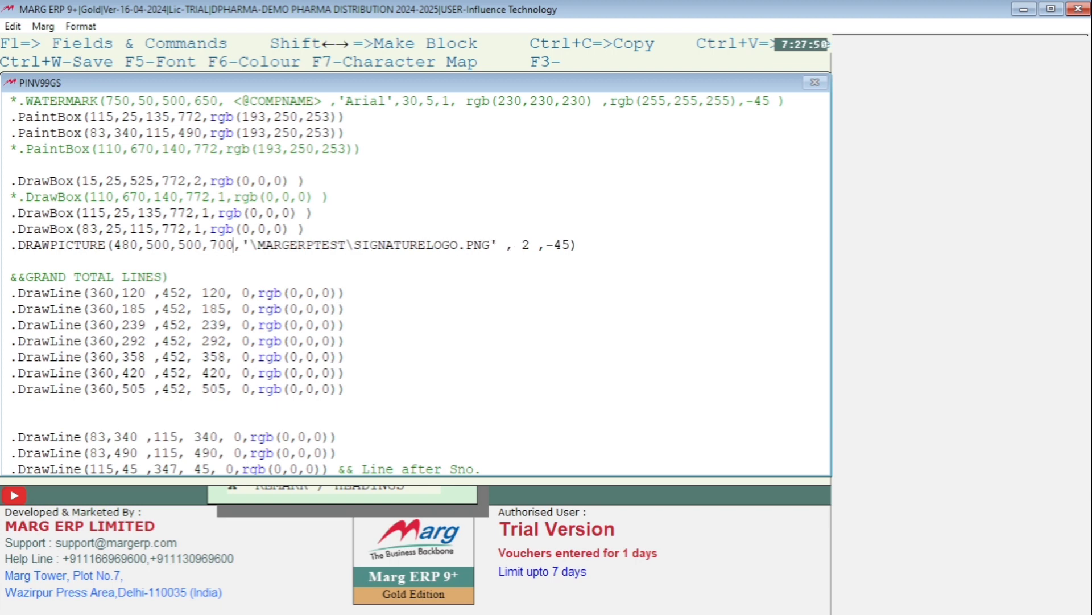
{"action": "key", "text": "Escape"}
{"action": "key", "text": "Return"}
Preview the A2Z PHARMACY bill again in the GS format and check the signature's position and size in its box
{"action": "key", "text": "alt+m"}
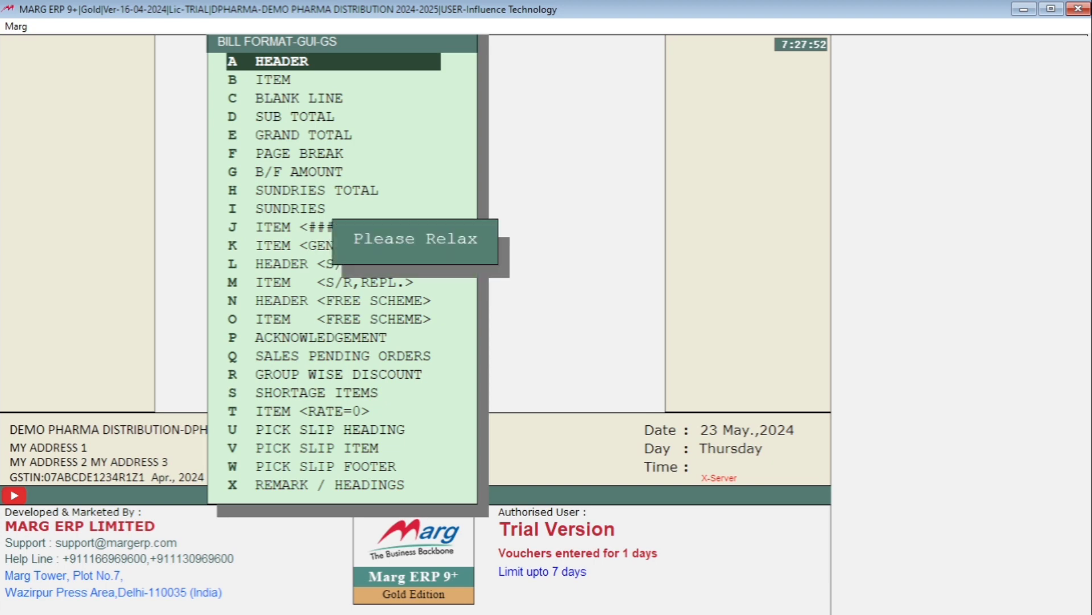
{"action": "key", "text": "Return"}
{"action": "key", "text": "Return"}
{"action": "key", "text": "Return"}
{"action": "key", "text": "Return"}
{"action": "key", "text": "p"}
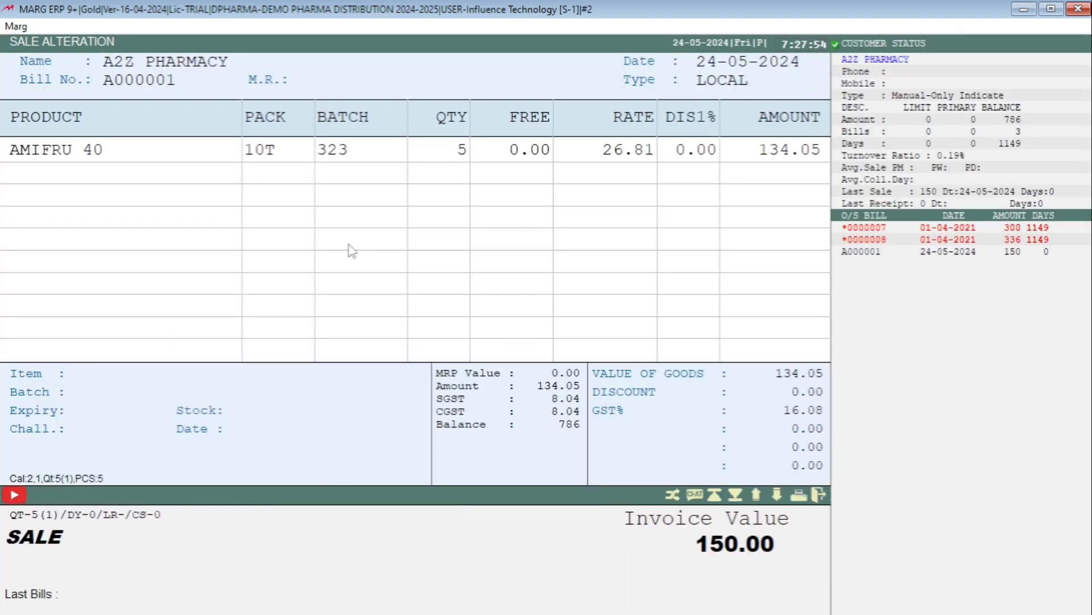
{"action": "key", "text": "F2"}
{"action": "key", "text": "Return"}
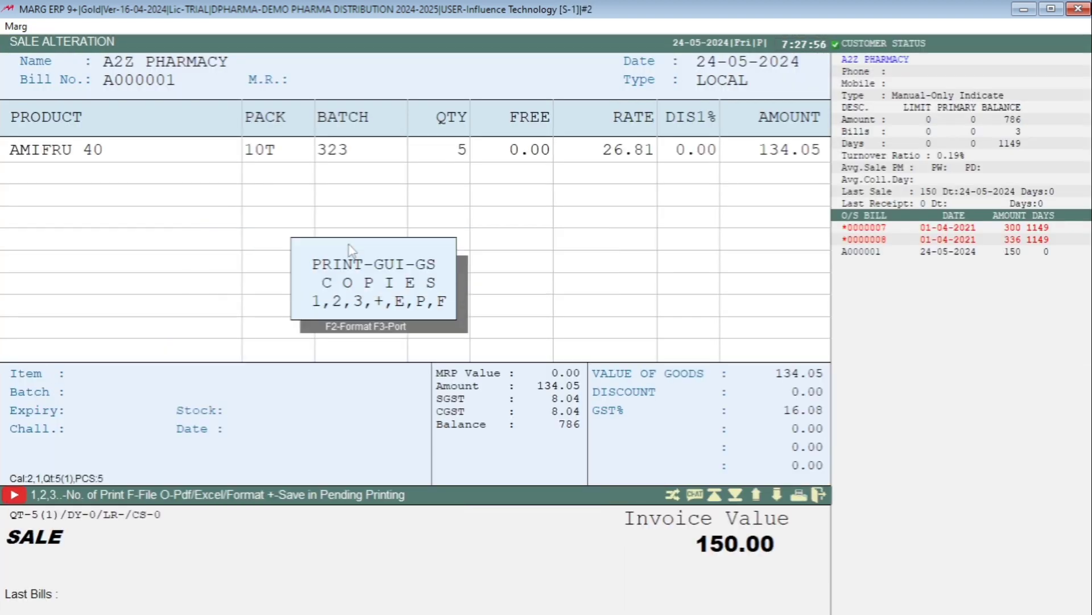
{"action": "key", "text": "1"}
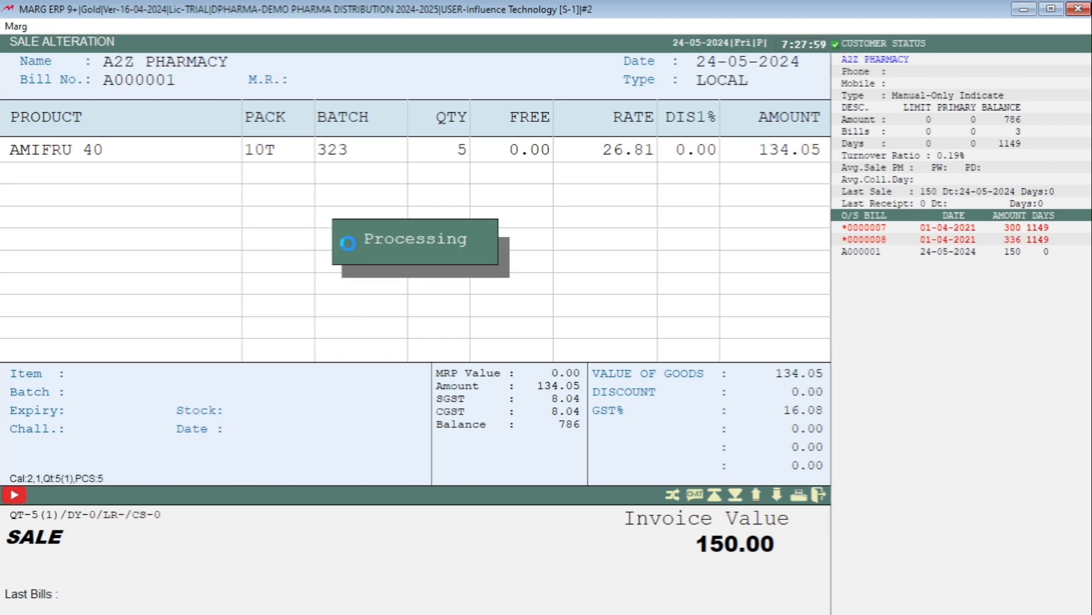
{"action": "scroll", "coordinate": [605, 347], "scroll_direction": "down", "scroll_amount": 5}
{"action": "scroll", "coordinate": [605, 347], "scroll_direction": "down", "scroll_amount": 3}
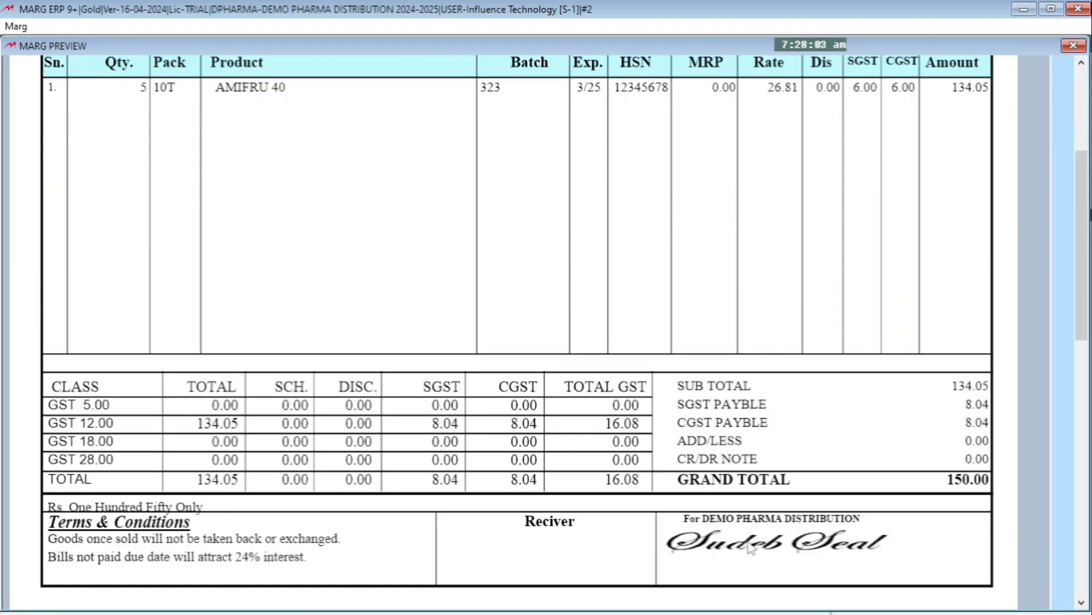
{"action": "scroll", "coordinate": [812, 561], "scroll_direction": "down", "scroll_amount": 2}
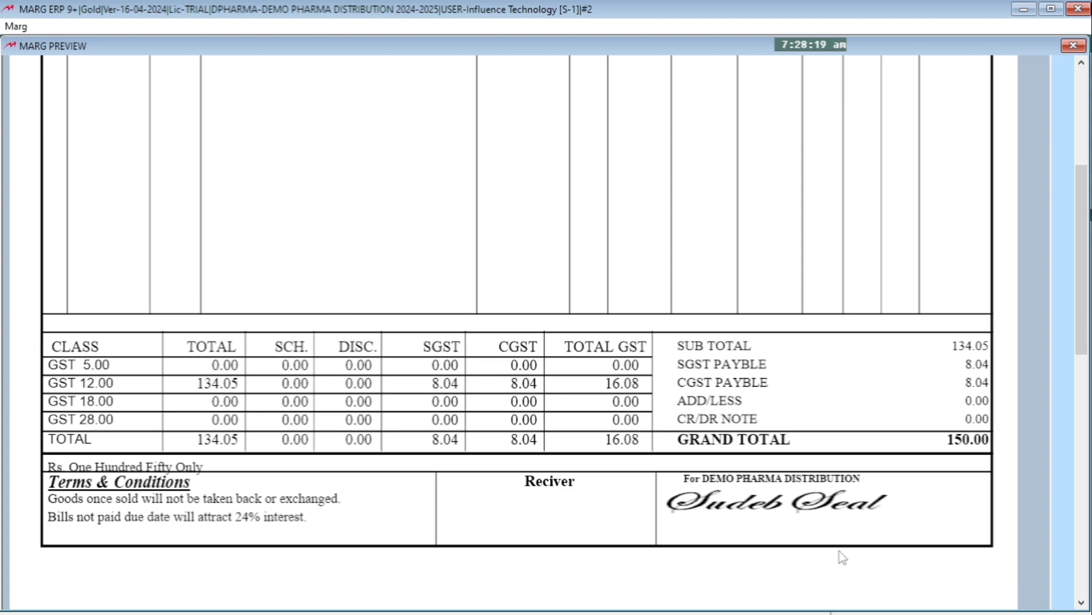
Close the bill preview, then set the third DRAWPICTURE coordinate to 510 in the GS header format and save it
{"action": "key", "text": "Escape"}
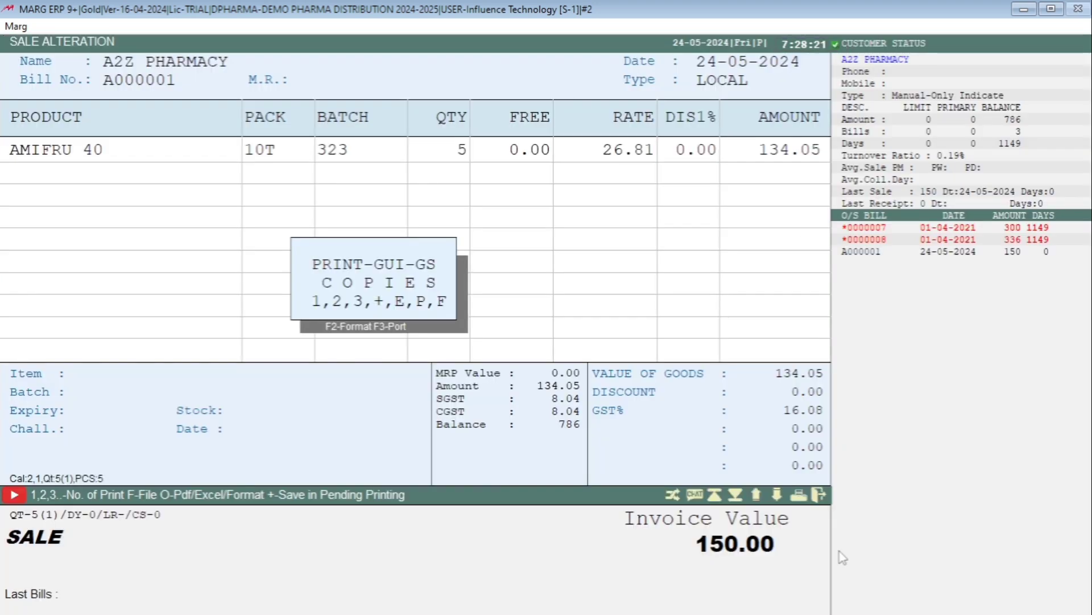
{"action": "key", "text": "Escape"}
{"action": "key", "text": "alt+Tab"}
{"action": "key", "text": "Return"}
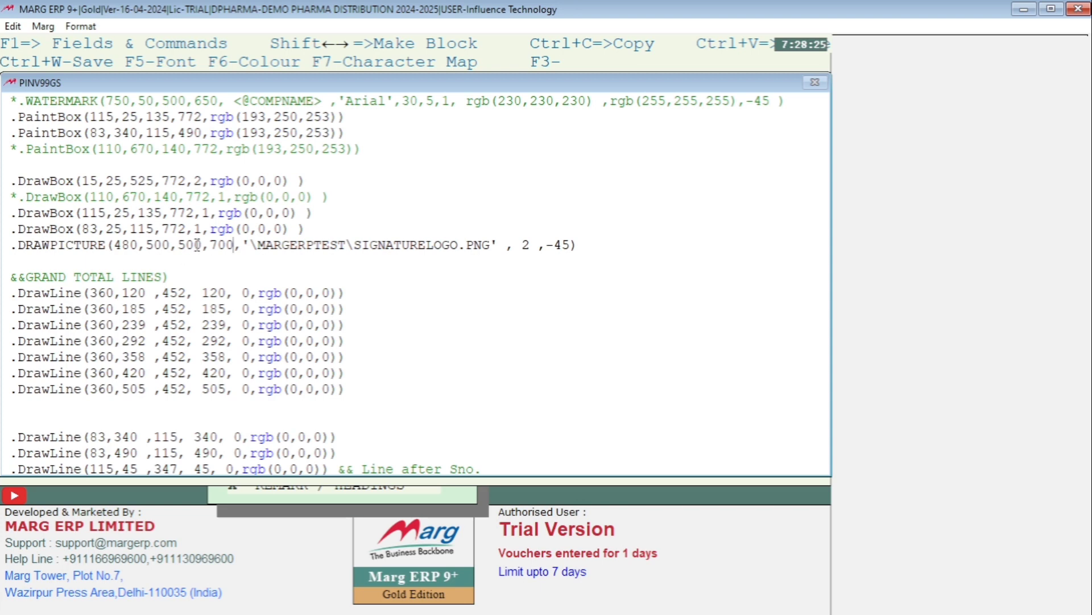
{"action": "left_click", "coordinate": [198, 245]}
{"action": "key", "text": "BackSpace"}
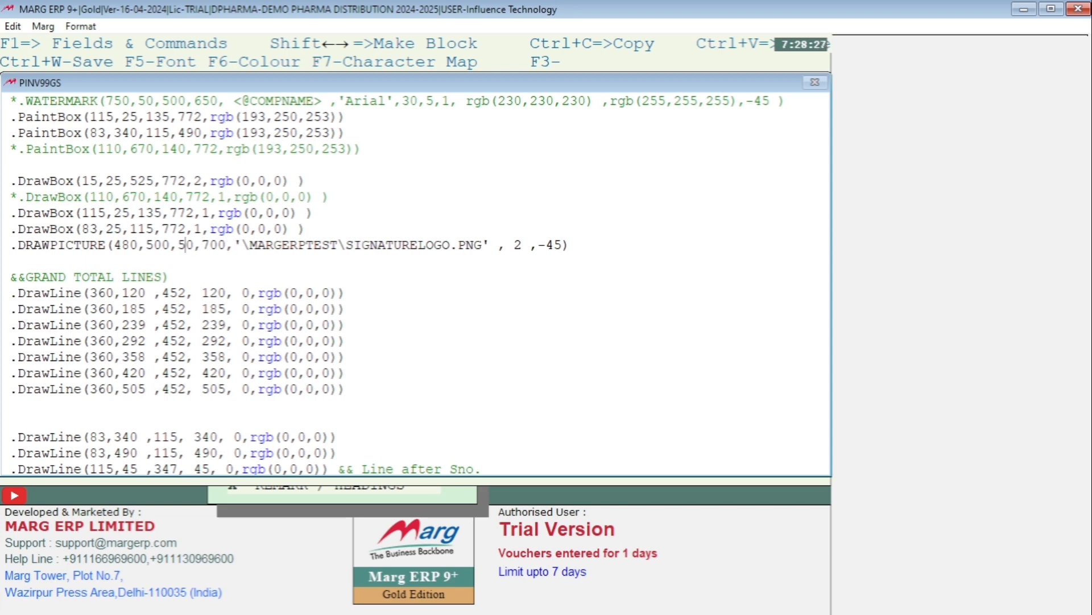
{"action": "type", "text": "1"}
{"action": "key", "text": "ctrl+w"}
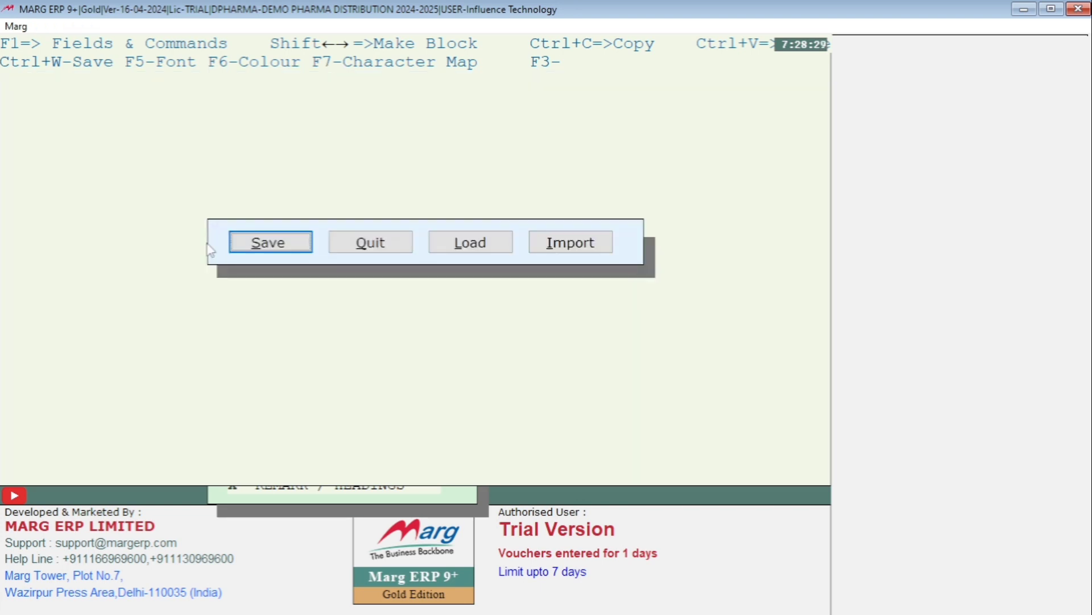
{"action": "key", "text": "Return"}
Preview one copy of the A2Z PHARMACY sale bill in the GS format and check the signature's height in its box
{"action": "key", "text": "alt+m"}
{"action": "key", "text": "Return"}
{"action": "key", "text": "Return"}
{"action": "key", "text": "F10"}
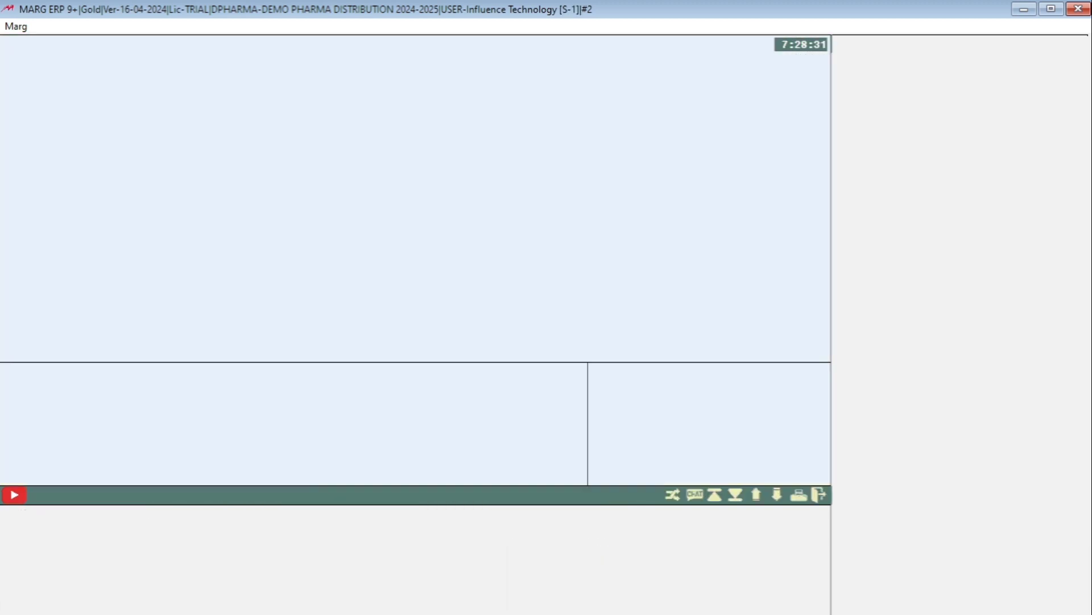
{"action": "key", "text": "F2"}
{"action": "key", "text": "Return"}
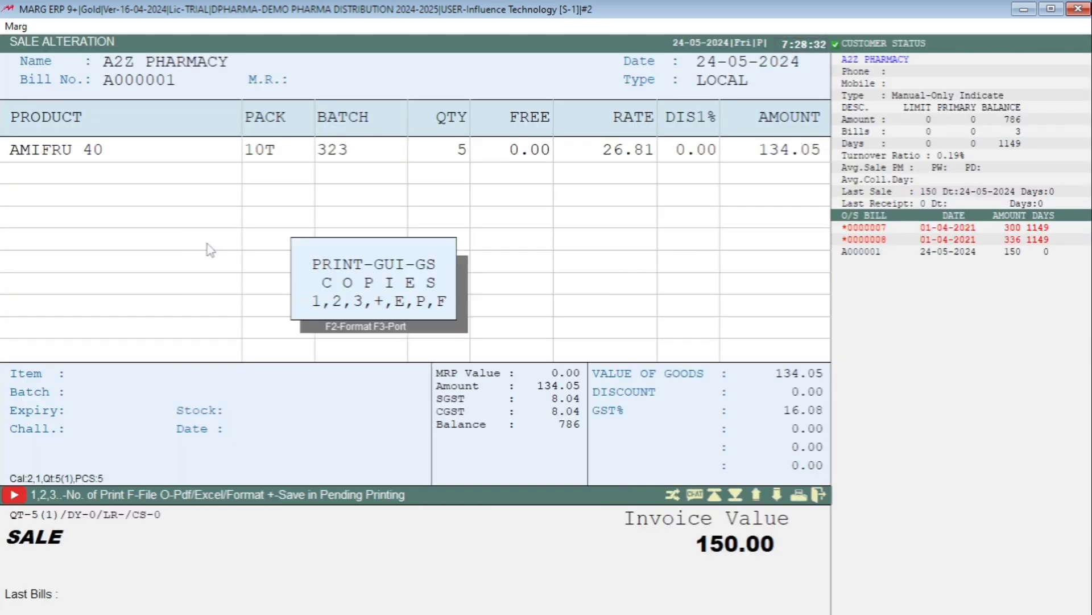
{"action": "key", "text": "1"}
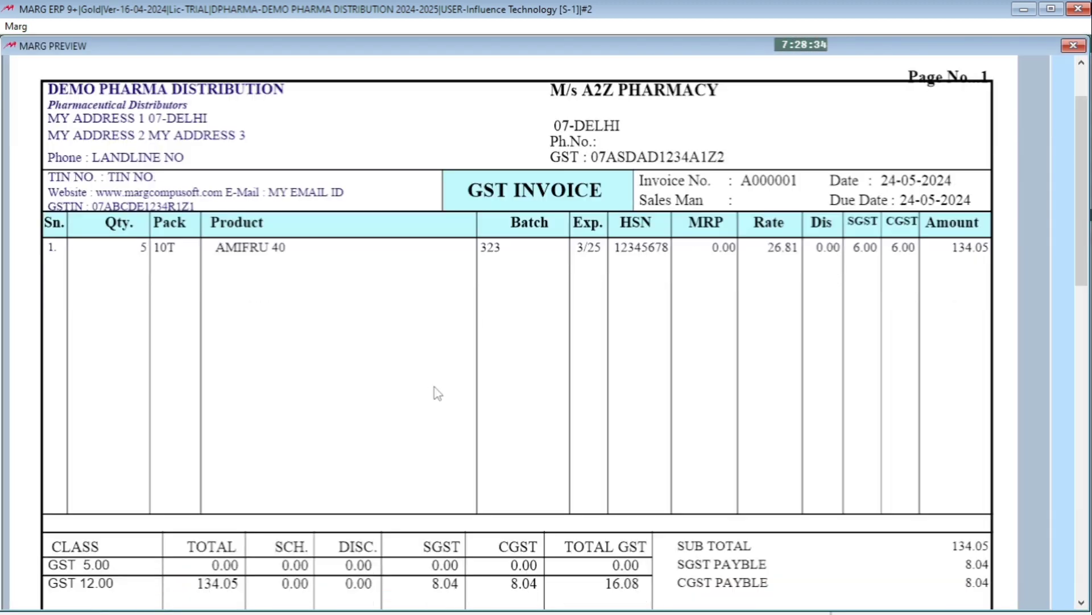
{"action": "scroll", "coordinate": [438, 393], "scroll_direction": "down", "scroll_amount": 3}
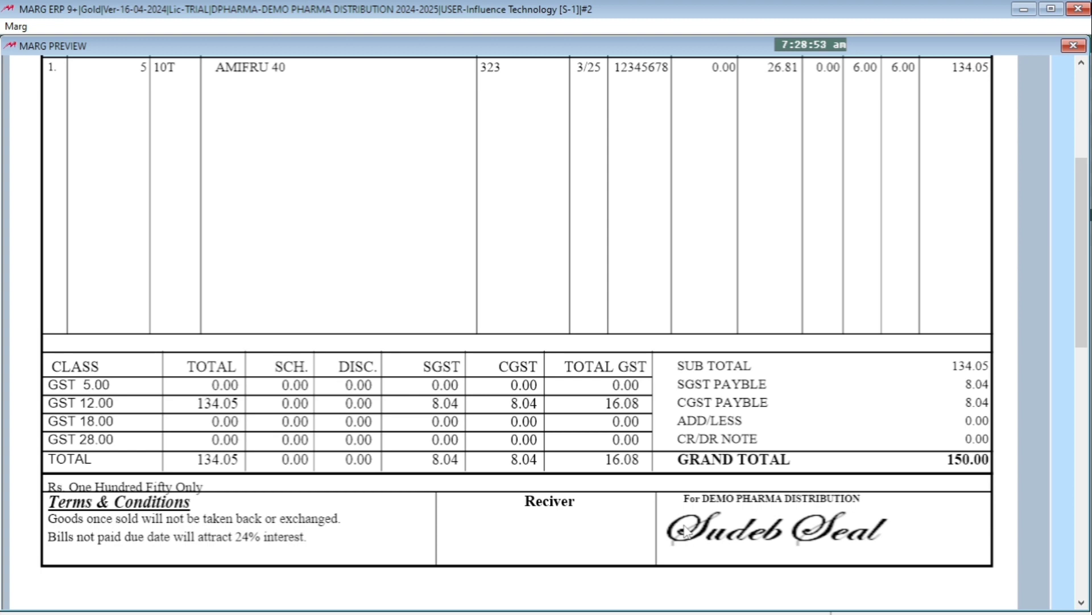
{"action": "key", "text": "Escape"}
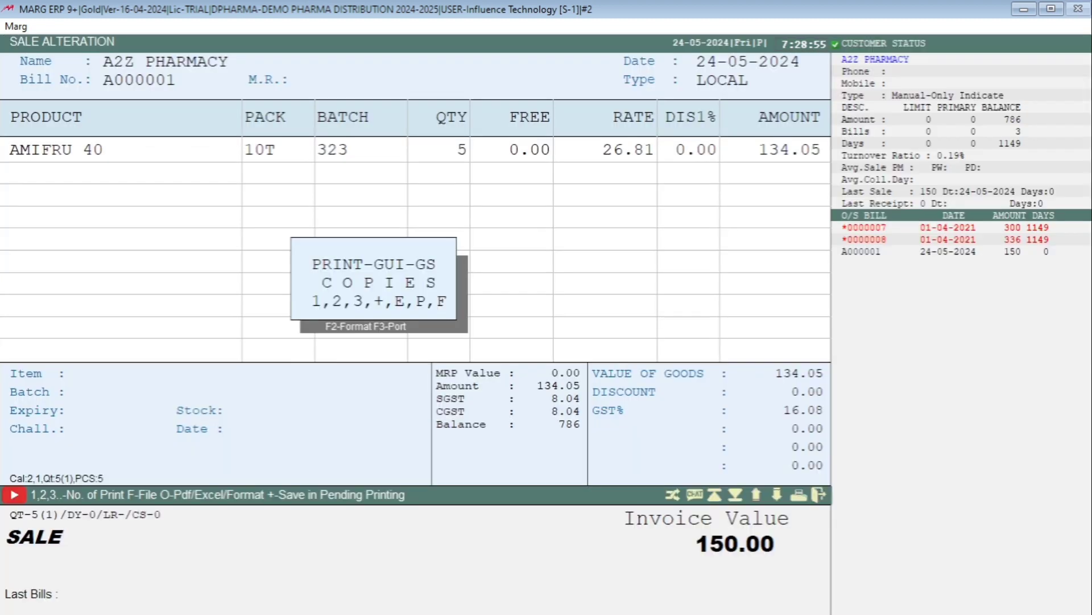
{"action": "key", "text": "Escape"}
Set the second DRAWPICTURE coordinate to 530 in the GS header format and save it
{"action": "key", "text": "alt+Tab"}
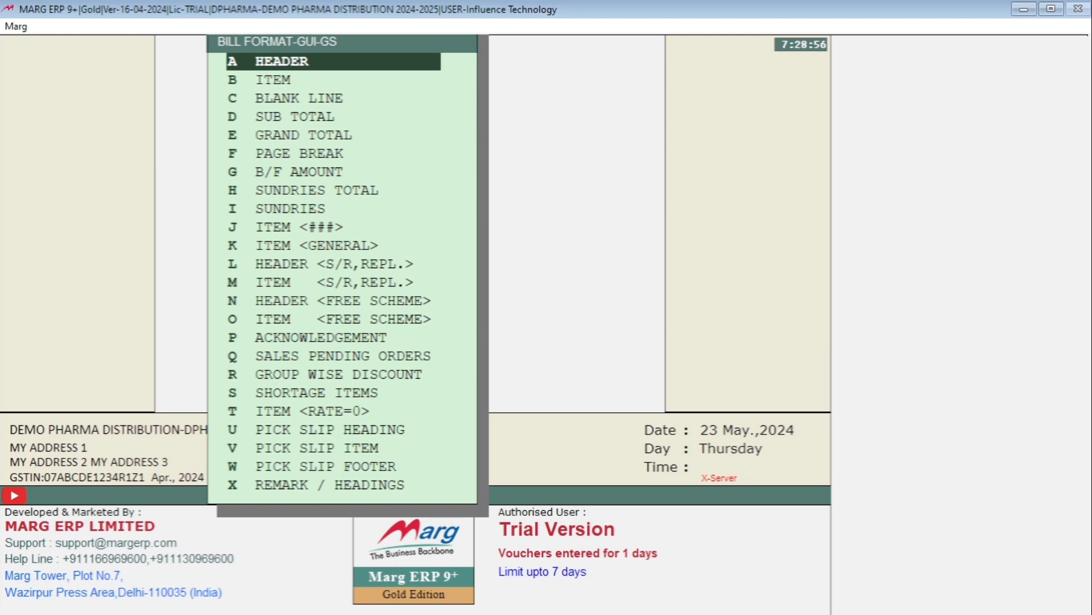
{"action": "key", "text": "Return"}
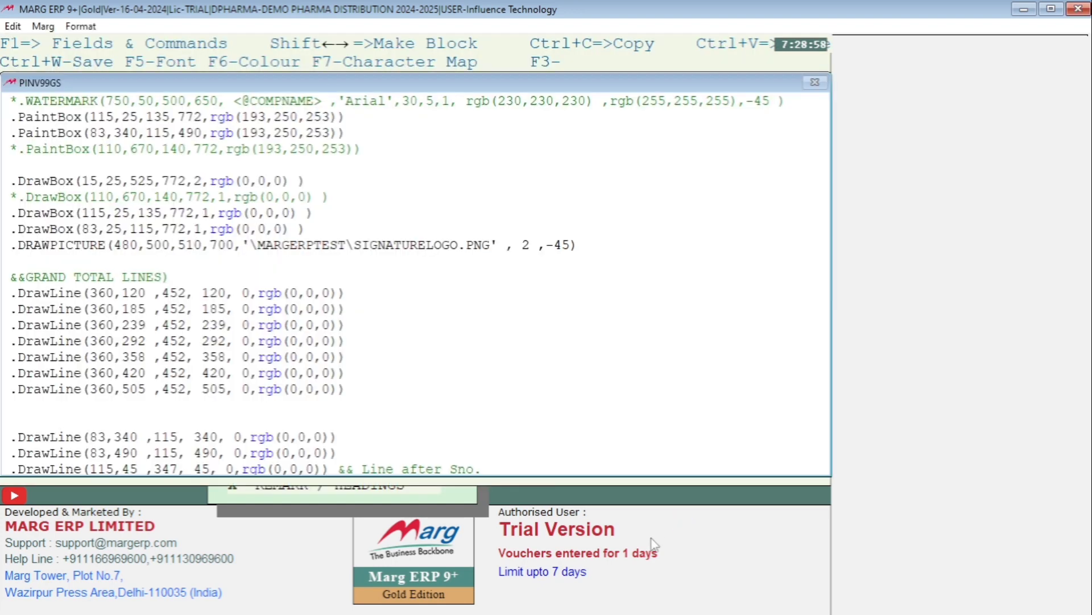
{"action": "left_click", "coordinate": [171, 246]}
{"action": "key", "text": "BackSpace"}
{"action": "key", "text": "BackSpace"}
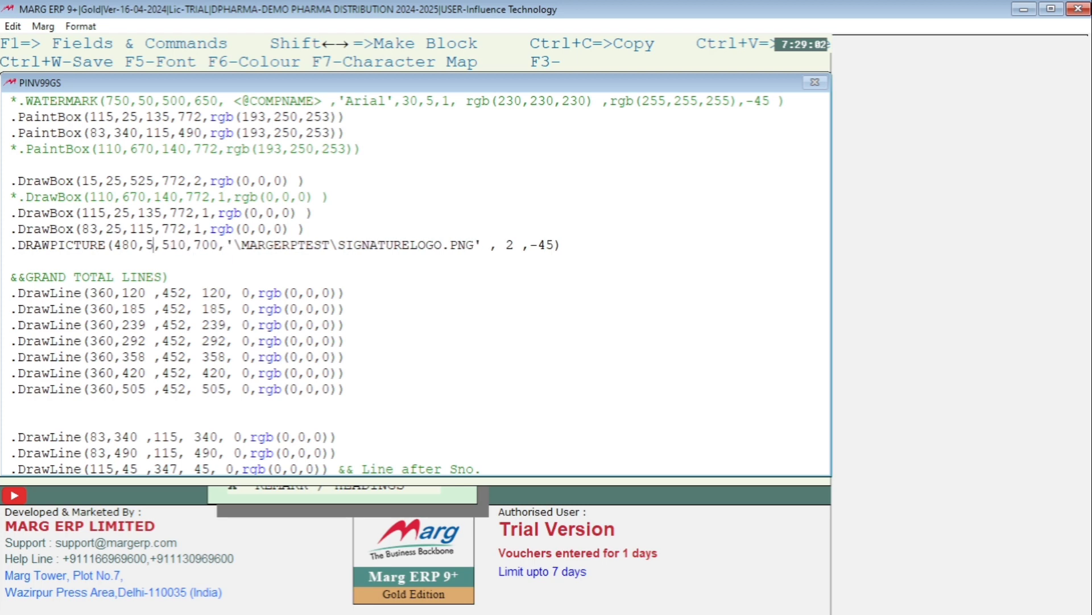
{"action": "type", "text": "30"}
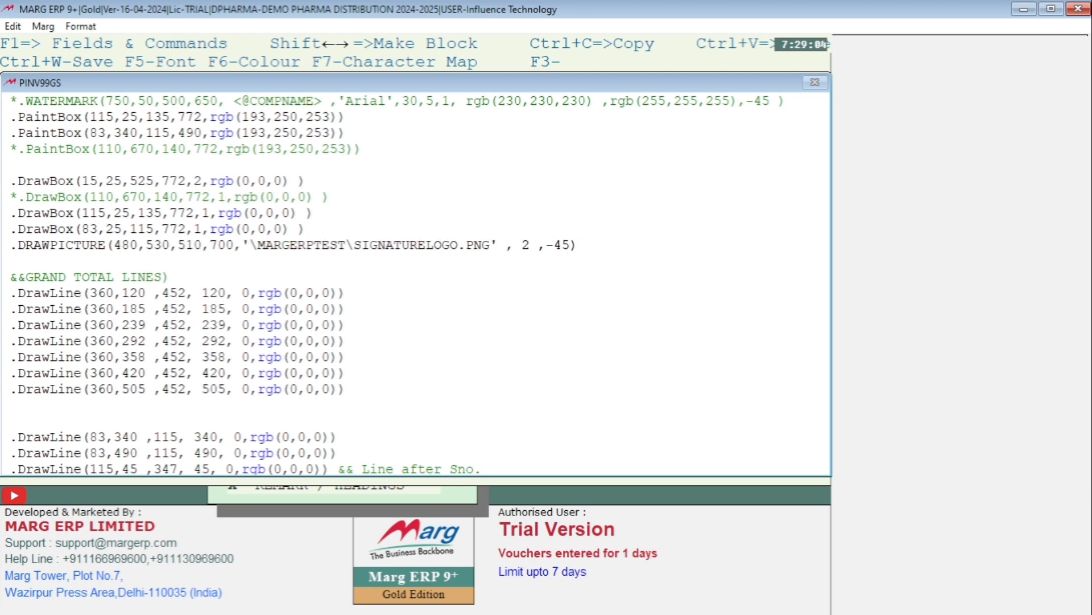
{"action": "key", "text": "Escape"}
{"action": "key", "text": "Return"}
Preview the A2Z PHARMACY bill in the GS format and check where the signature starts horizontally
{"action": "key", "text": "alt+m"}
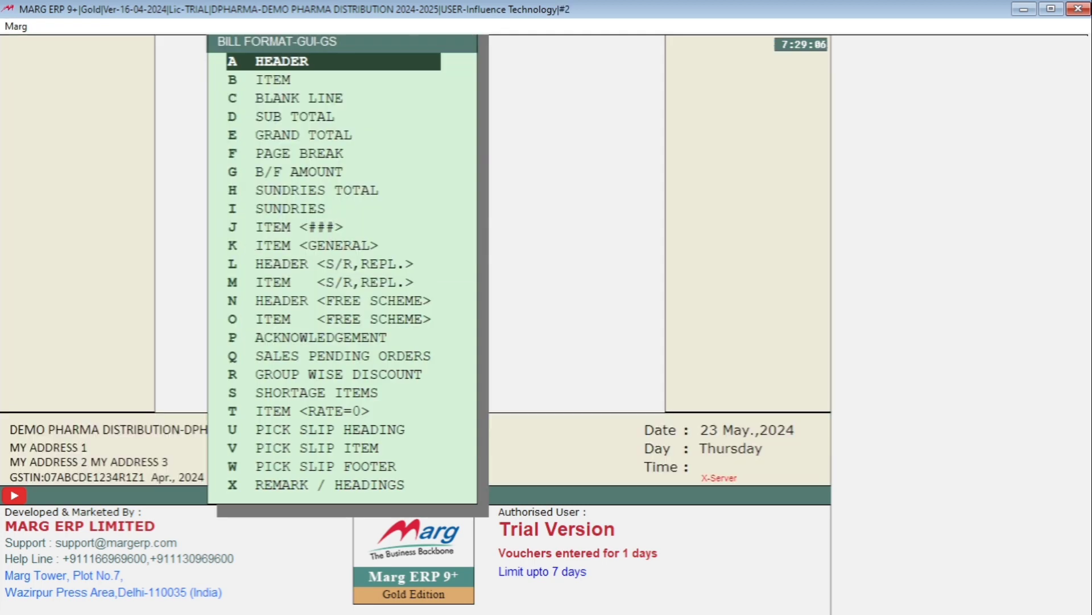
{"action": "key", "text": "Return"}
{"action": "key", "text": "Right"}
{"action": "key", "text": "Return"}
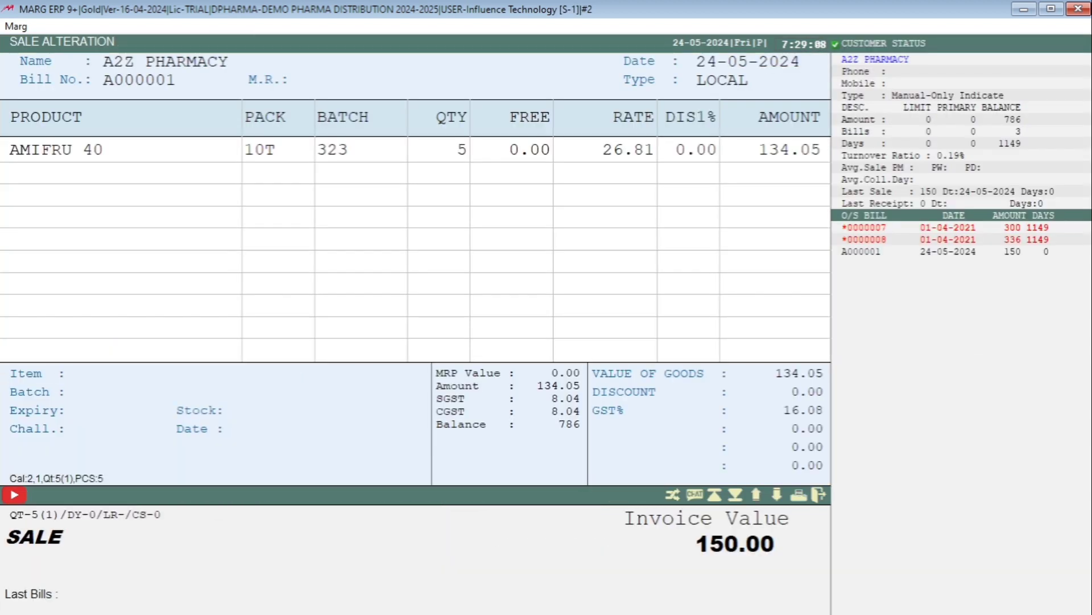
{"action": "key", "text": "Return"}
{"action": "key", "text": "p"}
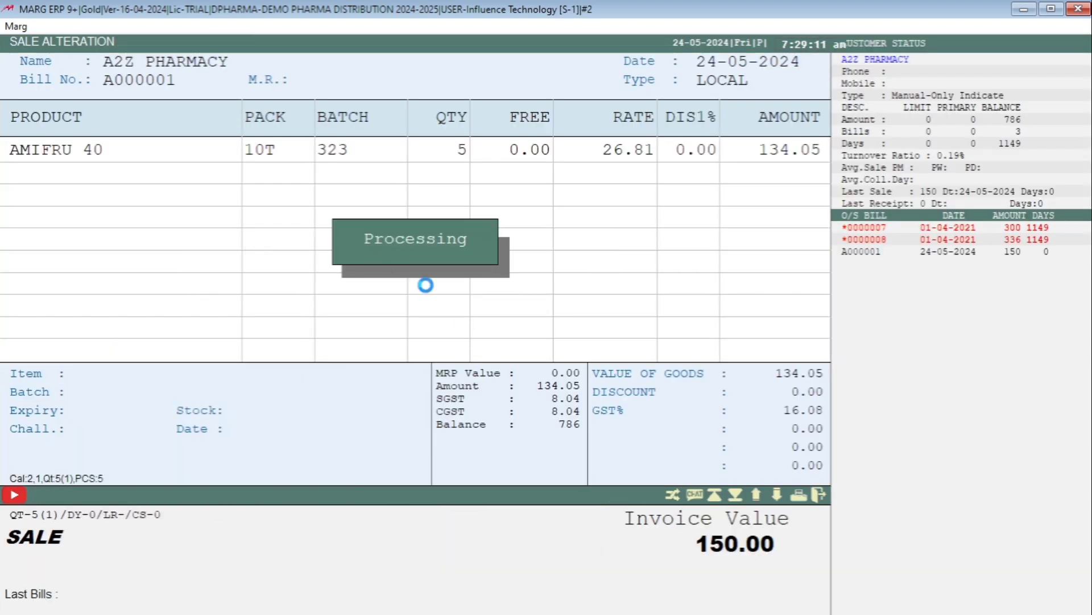
{"action": "scroll", "coordinate": [450, 405], "scroll_direction": "down", "scroll_amount": 5}
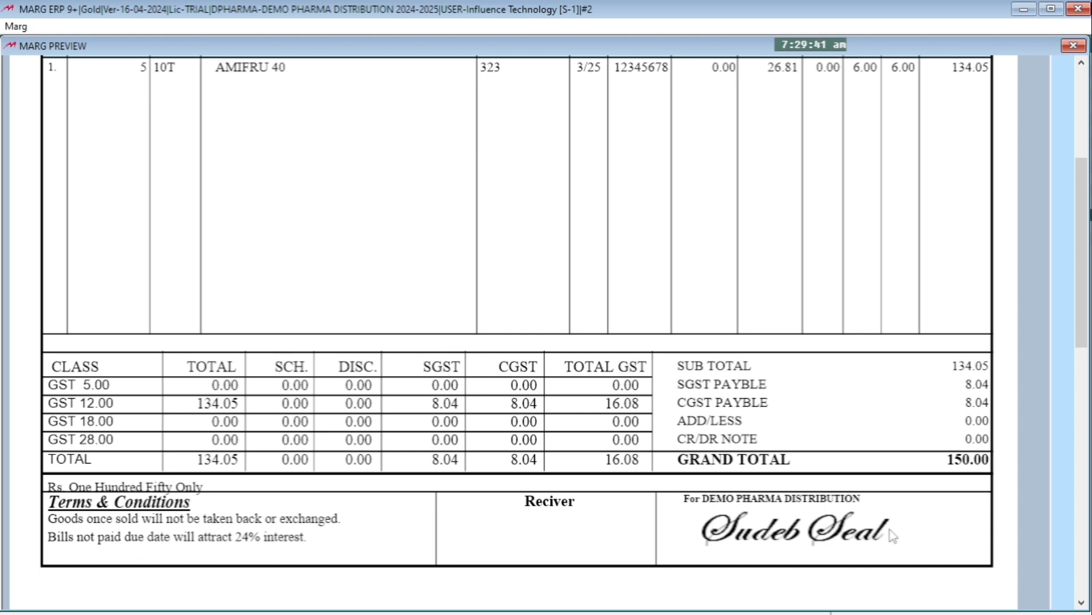
{"action": "key", "text": "Escape"}
{"action": "key", "text": "Escape"}
{"action": "key", "text": "Escape"}
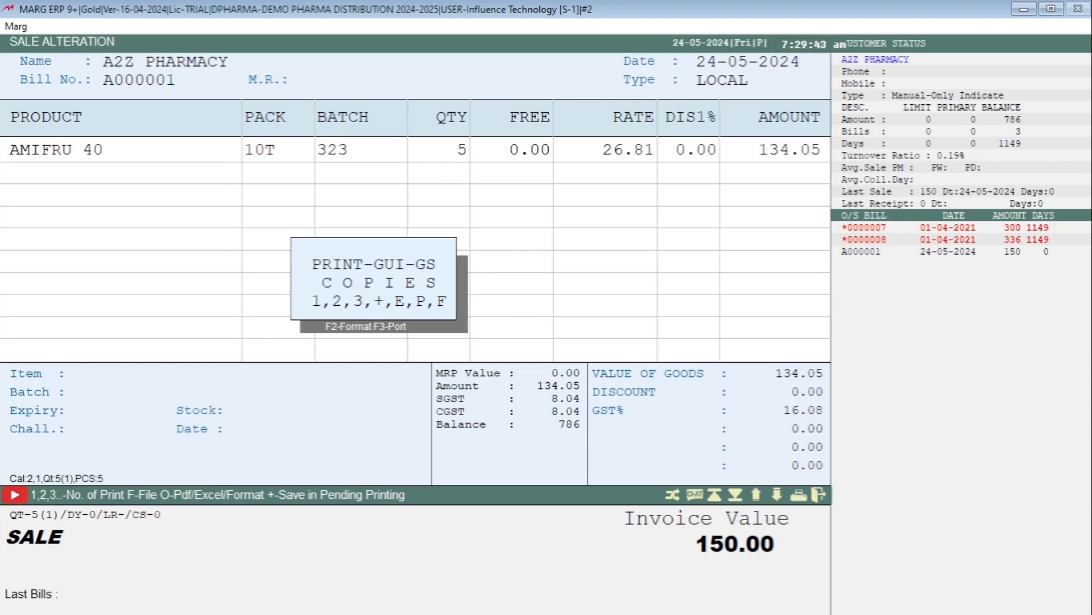
Set the fourth DRAWPICTURE coordinate to 680 in the GS header format and save it
{"action": "key", "text": "Return"}
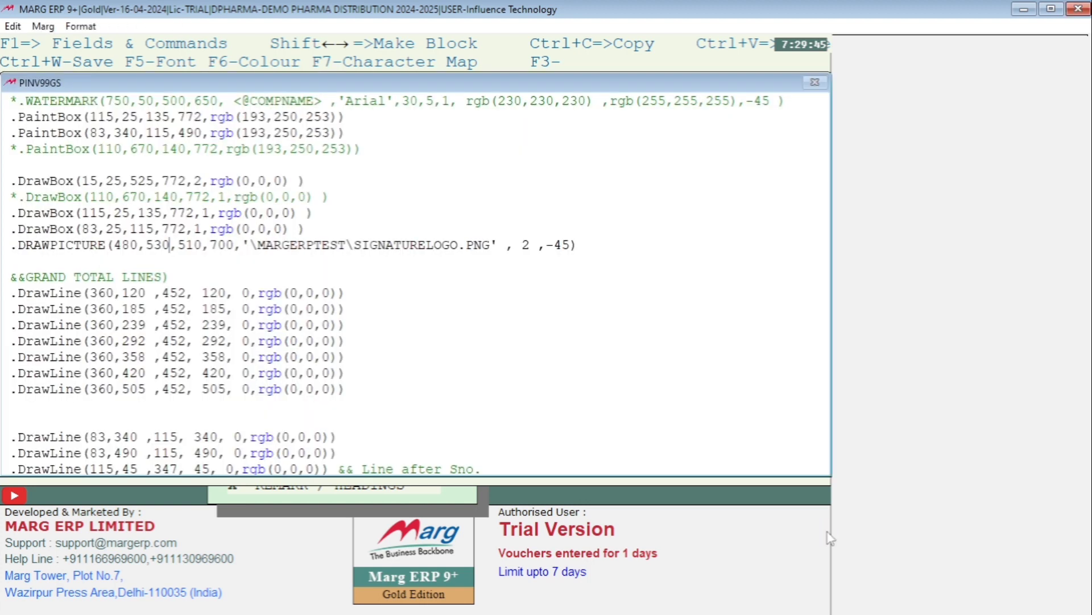
{"action": "key", "text": "Right"}
{"action": "key", "text": "Right"}
{"action": "key", "text": "Right"}
{"action": "key", "text": "Right"}
{"action": "key", "text": "Right"}
{"action": "key", "text": "Right"}
{"action": "key", "text": "Right"}
{"action": "key", "text": "Right"}
{"action": "key", "text": "BackSpace"}
{"action": "key", "text": "BackSpace"}
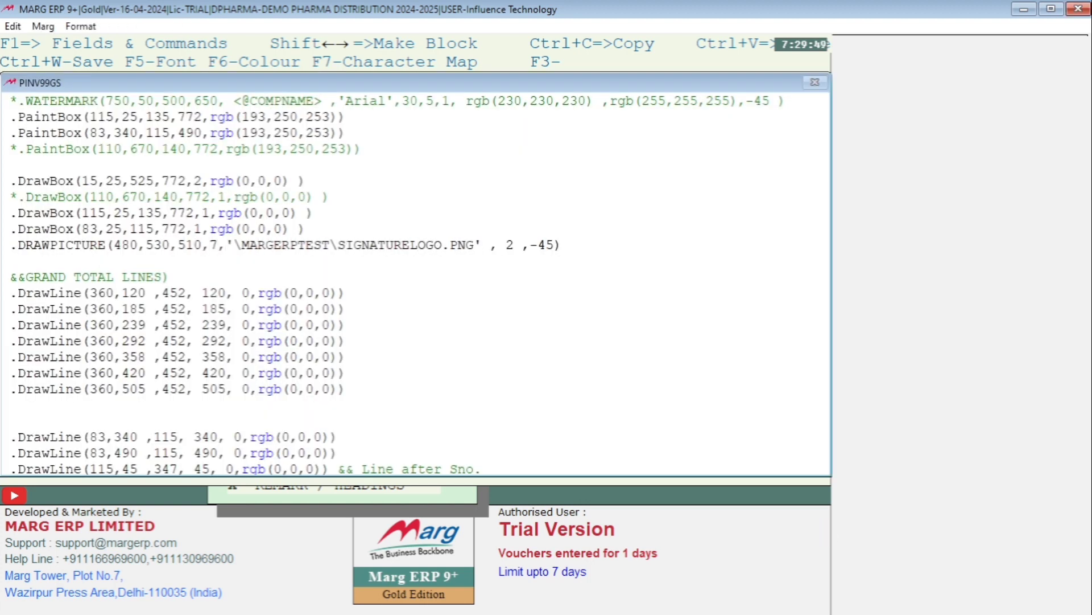
{"action": "key", "text": "BackSpace"}
{"action": "type", "text": "680"}
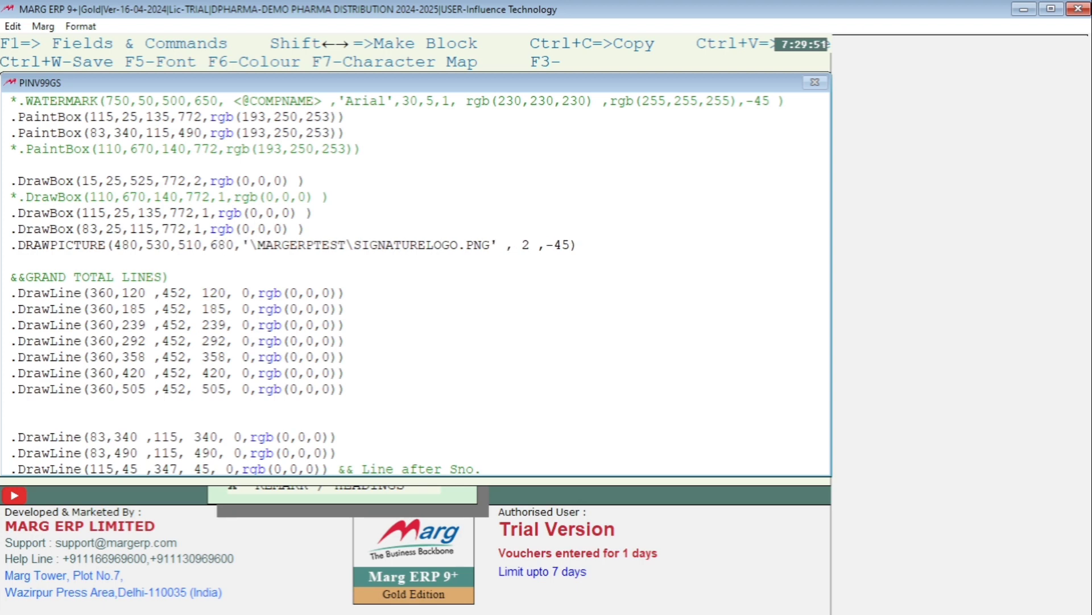
{"action": "key", "text": "Escape"}
{"action": "key", "text": "Return"}
Preview the A2Z PHARMACY invoice in the GS format and check the signature's width and placement under the company name
{"action": "key", "text": "alt+m"}
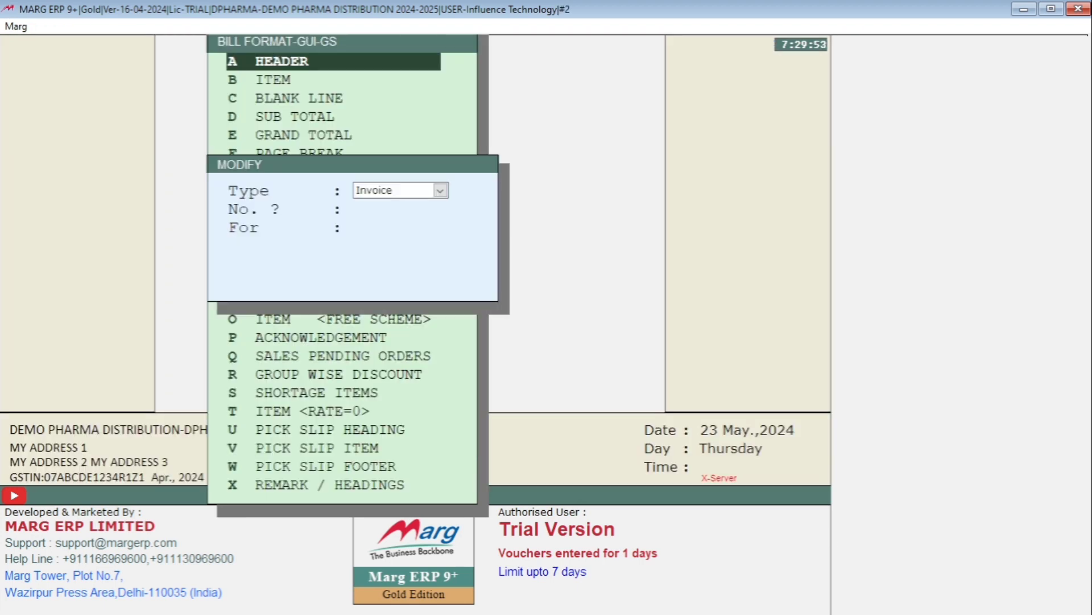
{"action": "key", "text": "Return"}
{"action": "key", "text": "Return"}
{"action": "key", "text": "Return"}
{"action": "key", "text": "alt+p"}
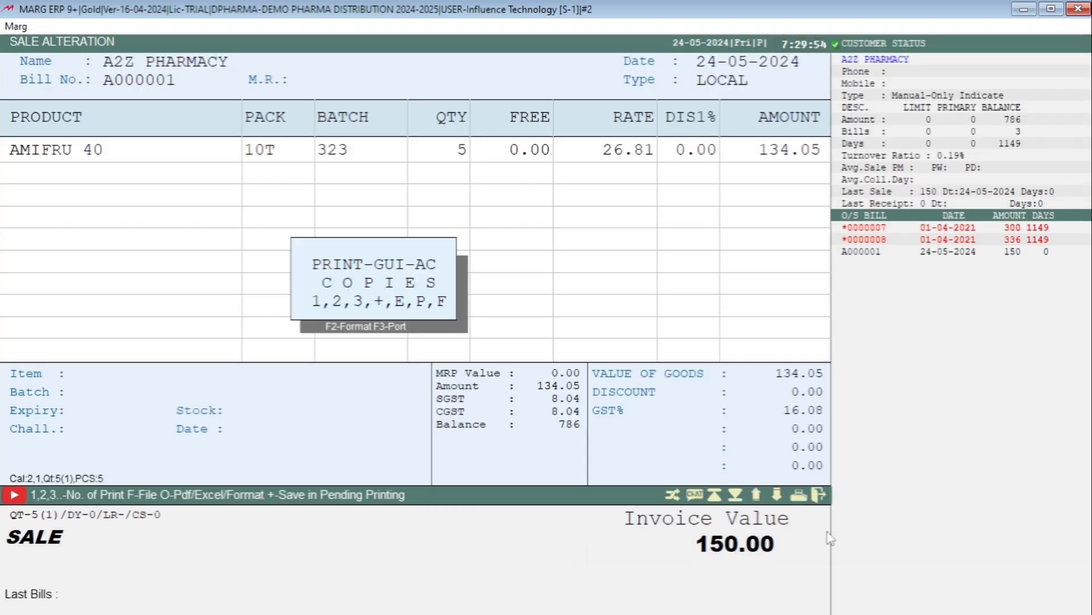
{"action": "key", "text": "F2"}
{"action": "key", "text": "g"}
{"action": "key", "text": "Return"}
{"action": "key", "text": "p"}
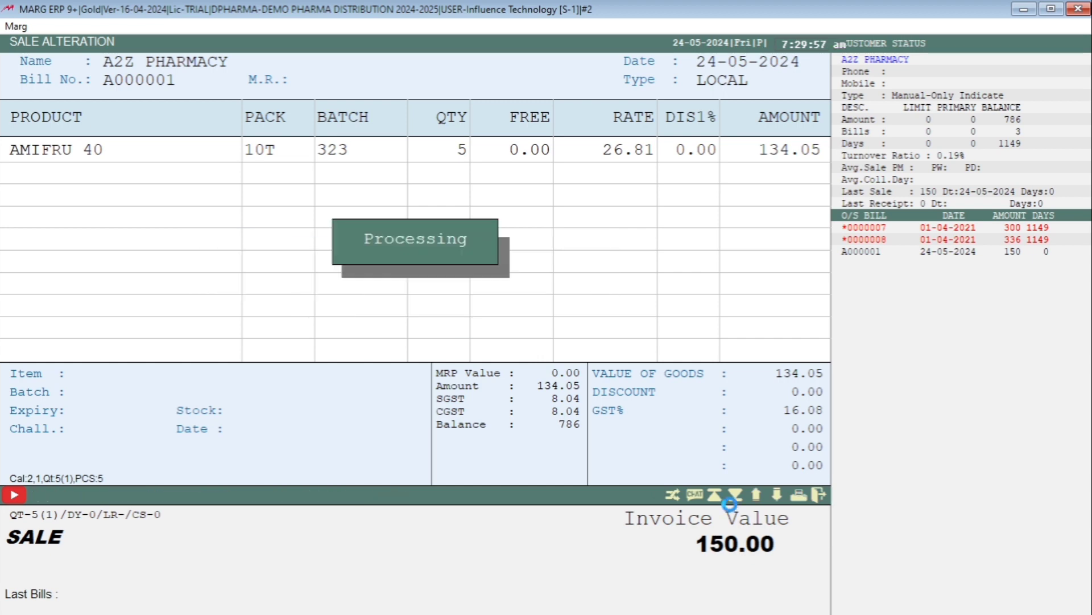
{"action": "scroll", "coordinate": [736, 458], "scroll_direction": "down", "scroll_amount": 5}
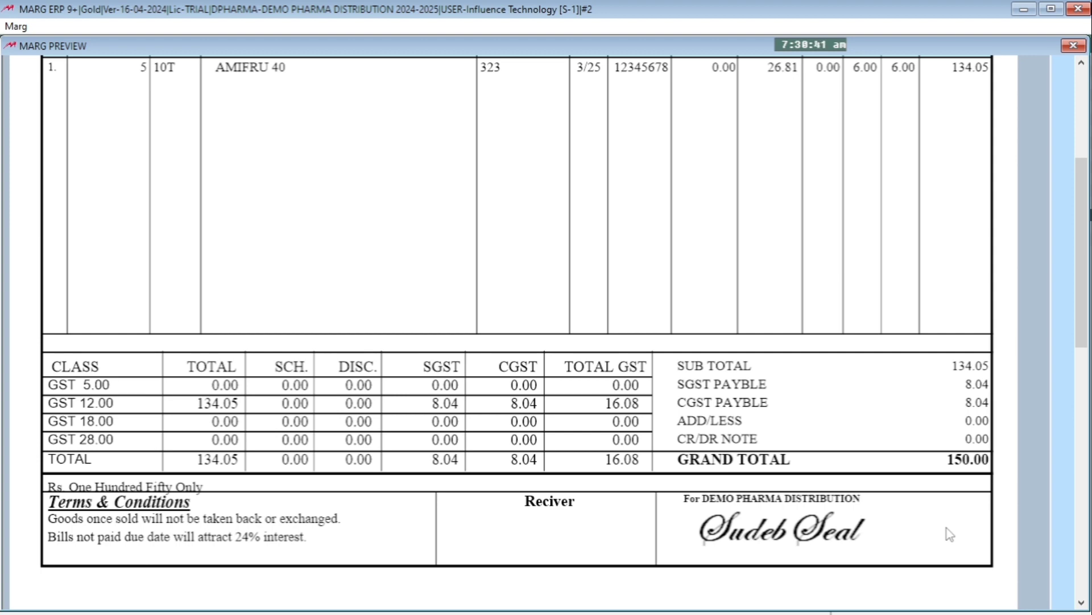
{"action": "key", "text": "Escape"}
Select the complete DRAWPICTURE line for SIGNATURELOGO.PNG in the GS header format, then close the header with its contents saved
{"action": "key", "text": "F2"}
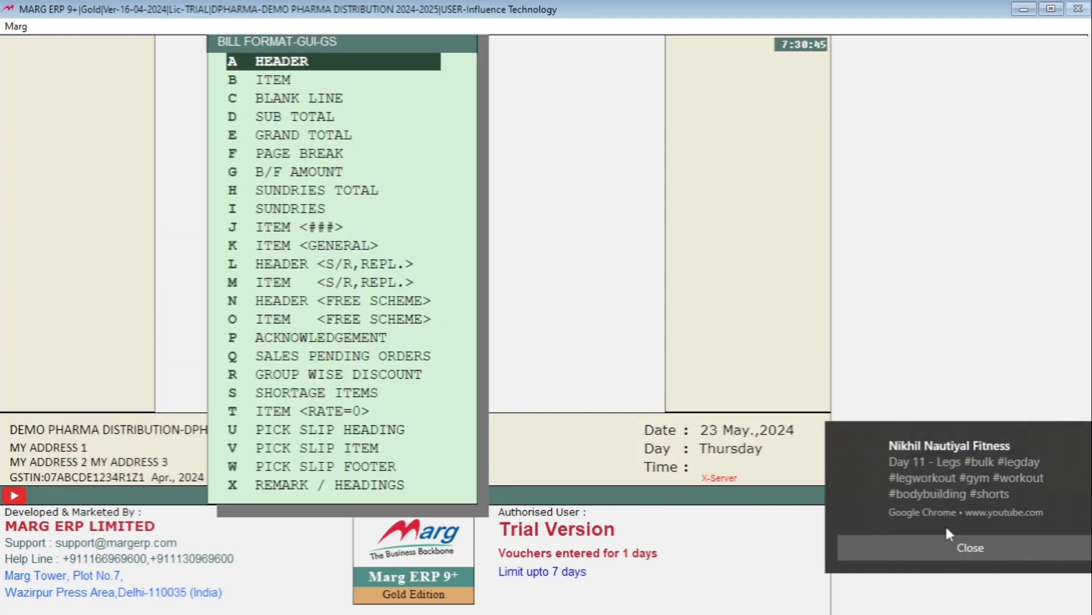
{"action": "left_click", "coordinate": [944, 541]}
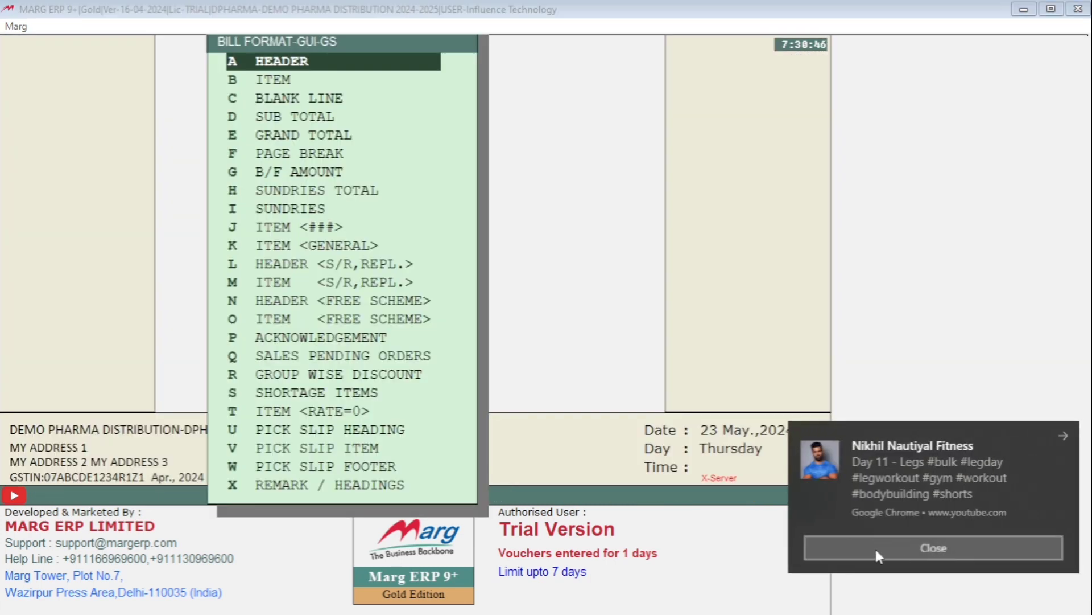
{"action": "left_click", "coordinate": [576, 260]}
{"action": "key", "text": "Return"}
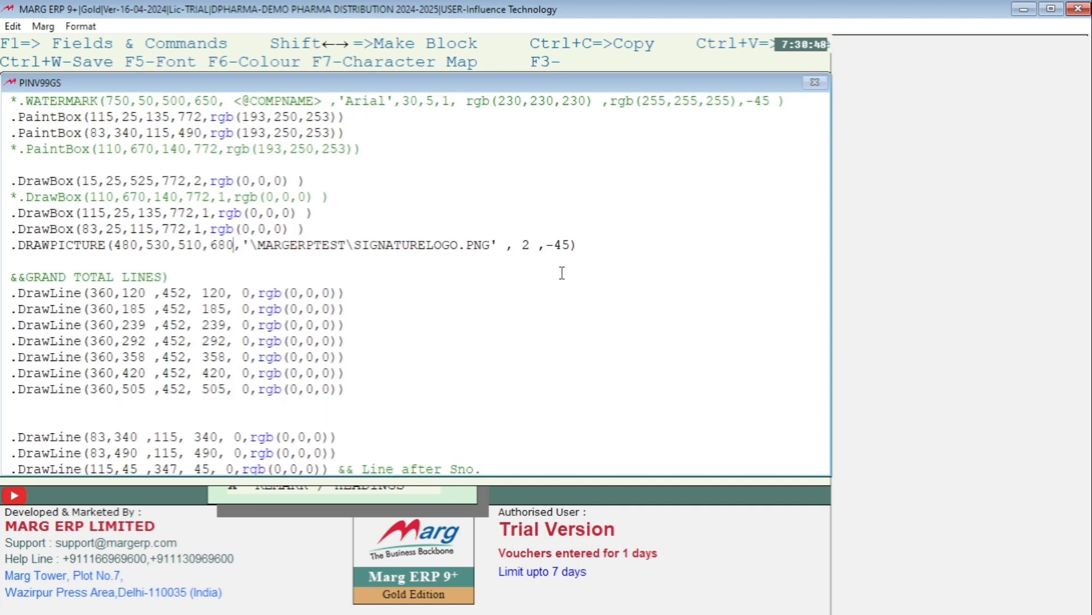
{"action": "left_click_drag", "start_coordinate": [6, 247], "coordinate": [592, 254]}
{"action": "key", "text": "ctrl+c"}
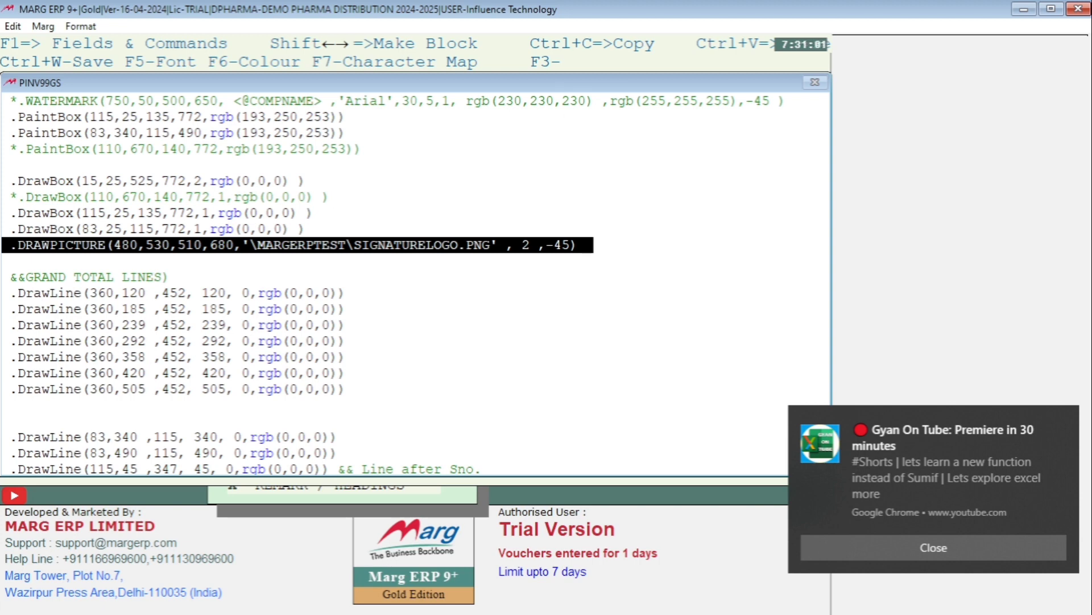
{"action": "left_click", "coordinate": [837, 554]}
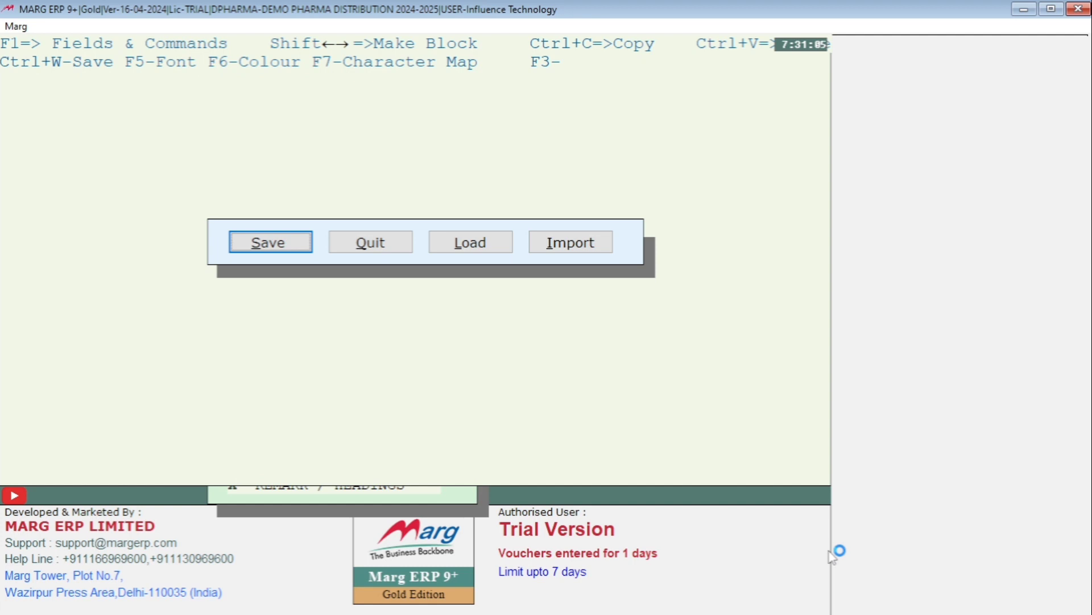
{"action": "key", "text": "Return"}
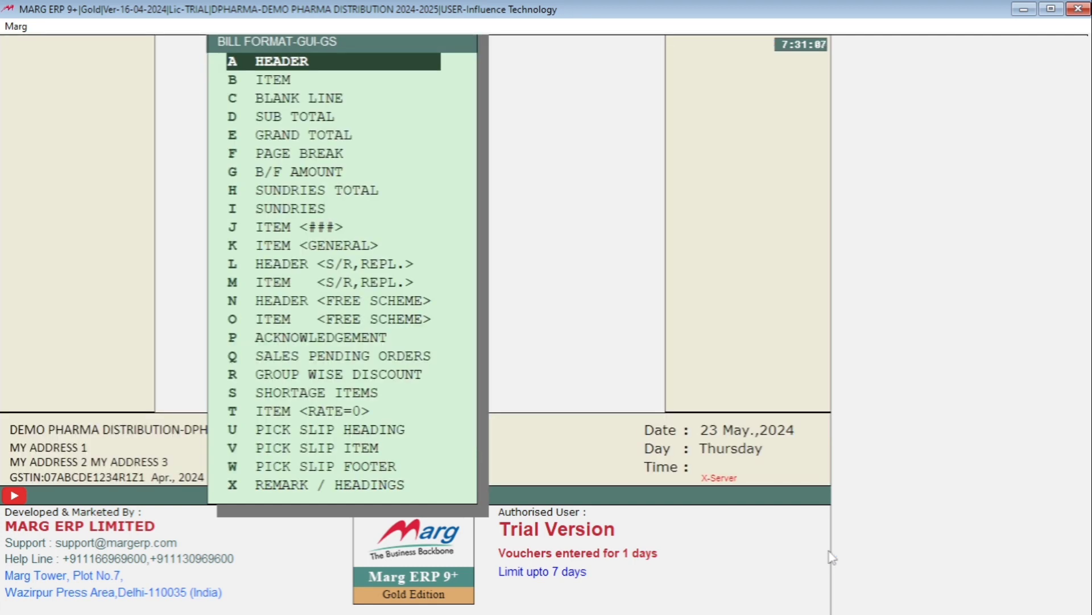
Leave the GS bill format and load the GT (Full Page Local) GUI invoice format
{"action": "key", "text": "Escape"}
{"action": "key", "text": "Escape"}
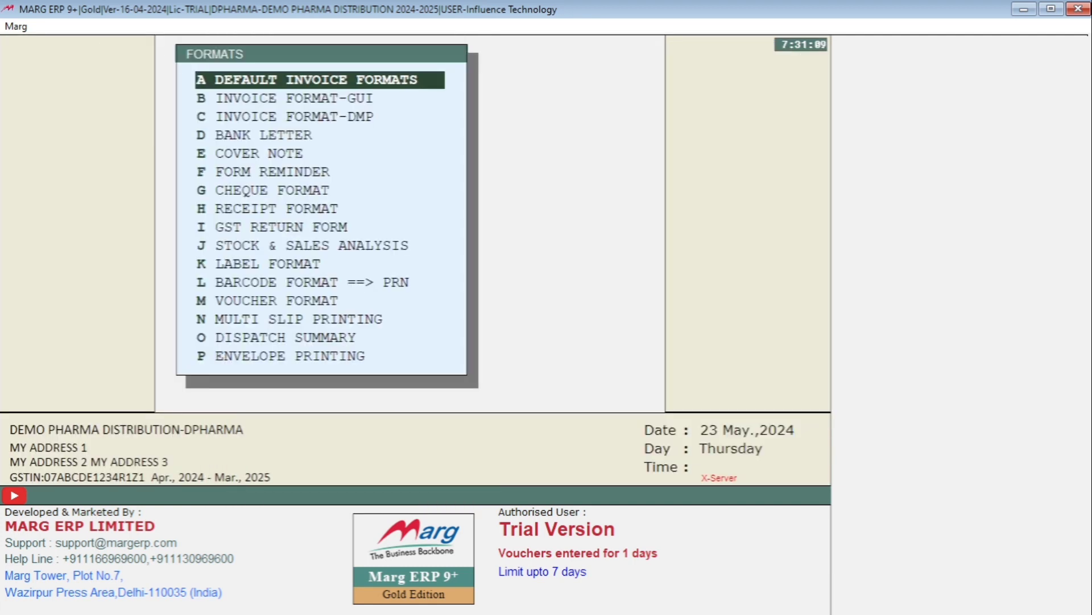
{"action": "key", "text": "Down"}
{"action": "key", "text": "Return"}
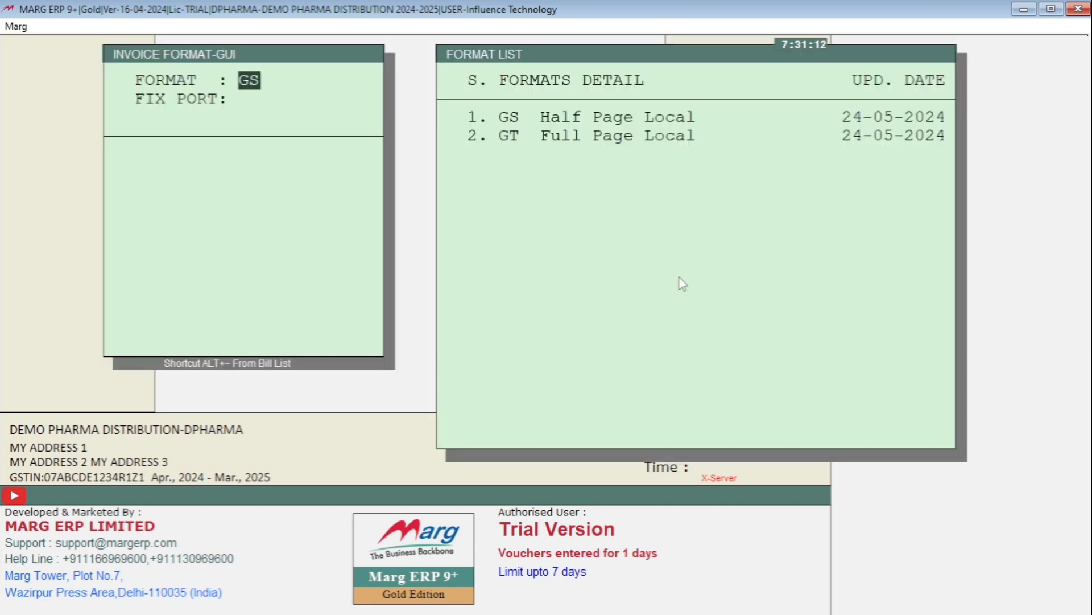
{"action": "type", "text": "GT"}
{"action": "key", "text": "Return"}
{"action": "key", "text": "Return"}
Open the header of the GT bill format for editing
{"action": "key", "text": "Return"}
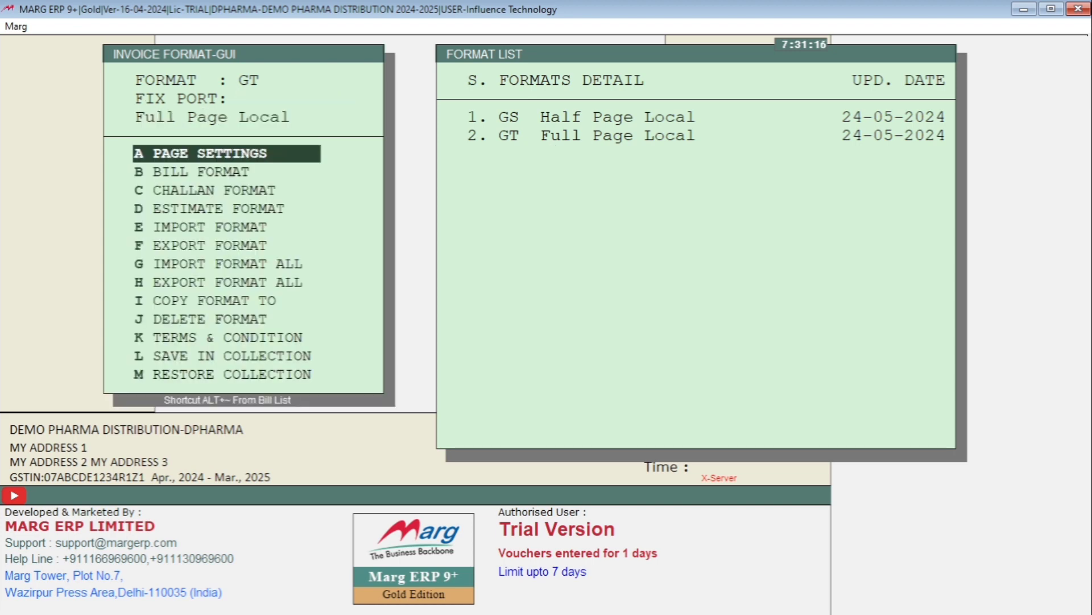
{"action": "key", "text": "Down"}
{"action": "key", "text": "Return"}
{"action": "key", "text": "Return"}
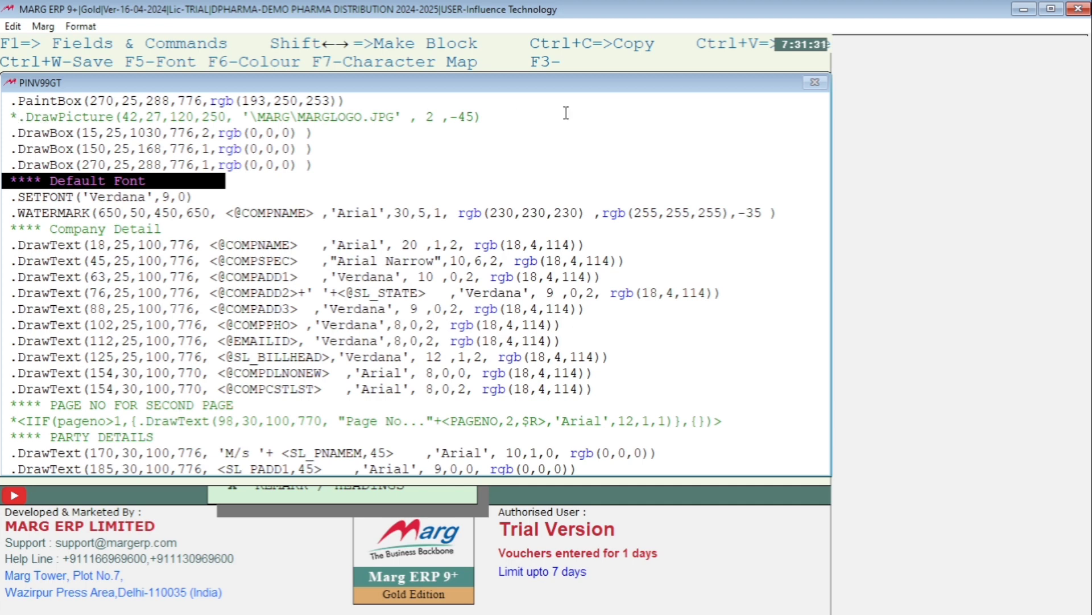
Paste the copied SIGNATURELOGO.PNG DRAWPICTURE line on a new line below the MARGLOGO.JPG line in the GT header, then save and close it
{"action": "left_click", "coordinate": [493, 117]}
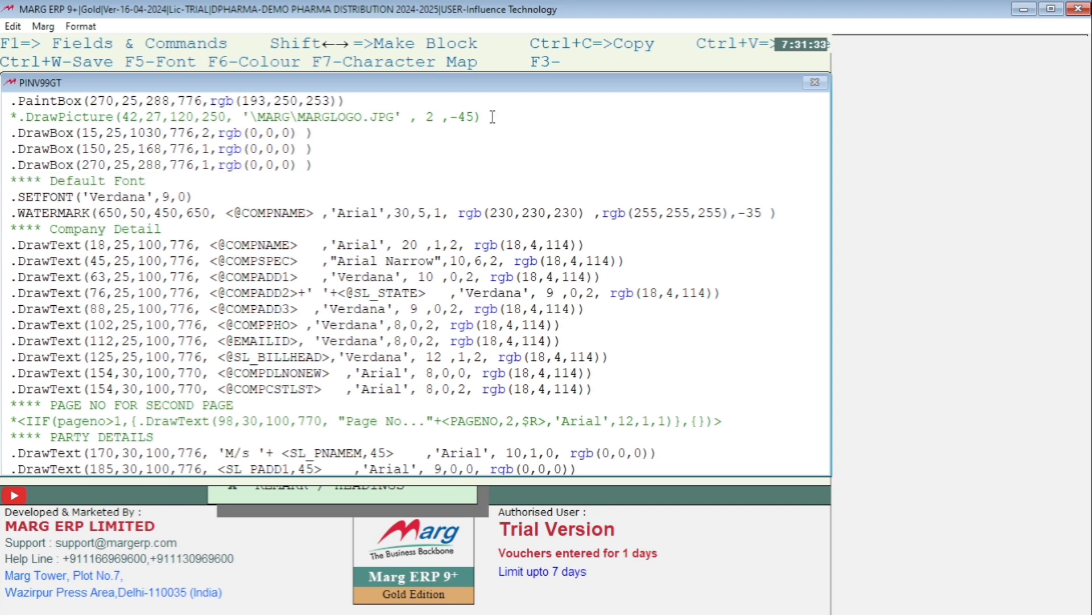
{"action": "key", "text": "Return"}
{"action": "key", "text": "ctrl+v"}
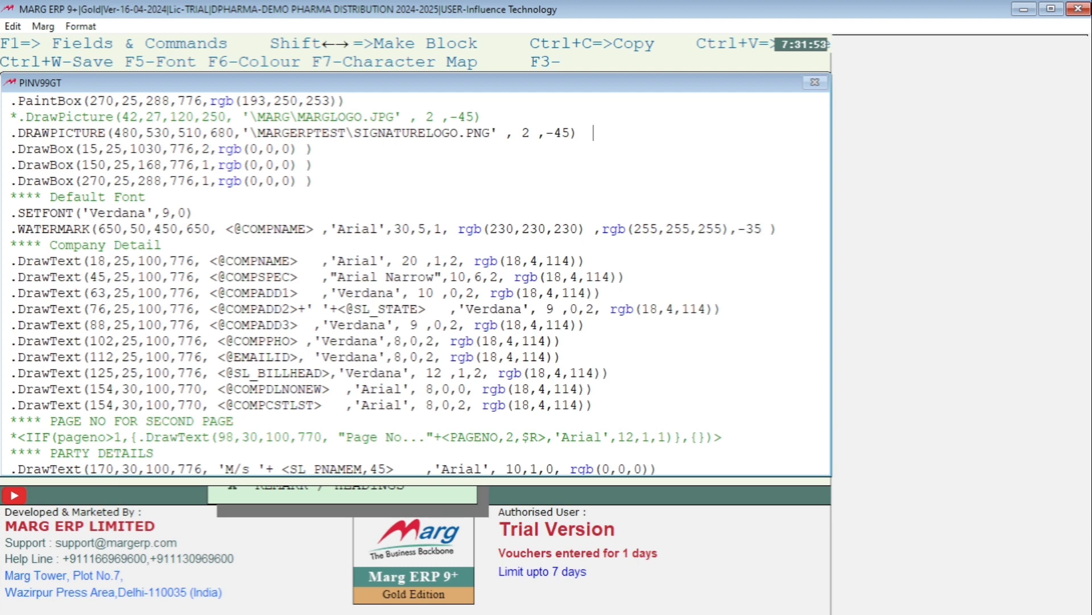
{"action": "key", "text": "Escape"}
{"action": "key", "text": "Return"}
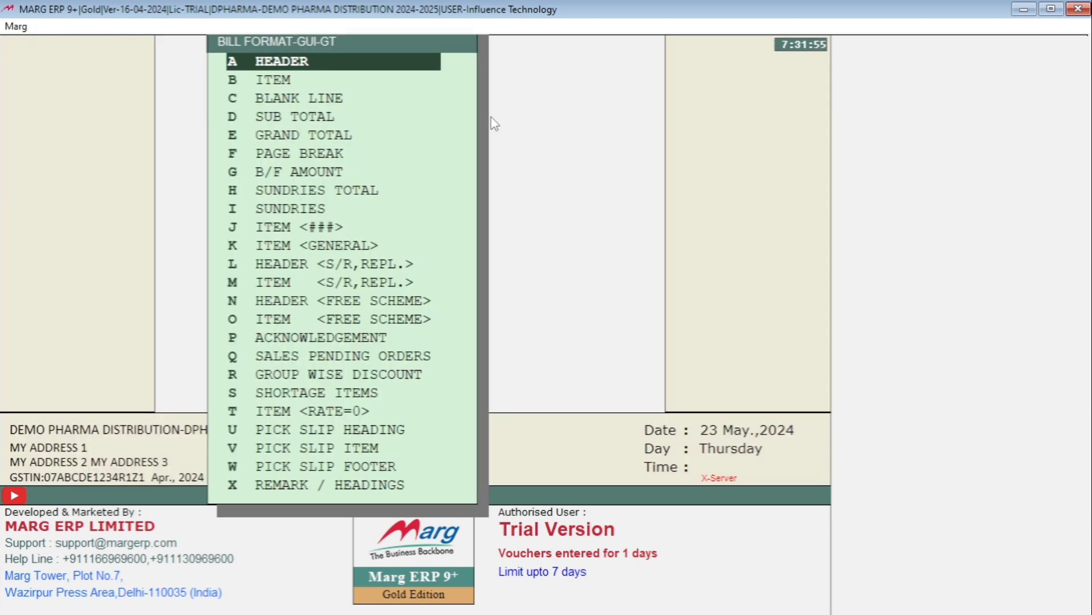
Generate a one-copy print preview of the A2Z PHARMACY sale bill in the GUI format GT Full Page Local
{"action": "key", "text": "Escape"}
{"action": "key", "text": "F10"}
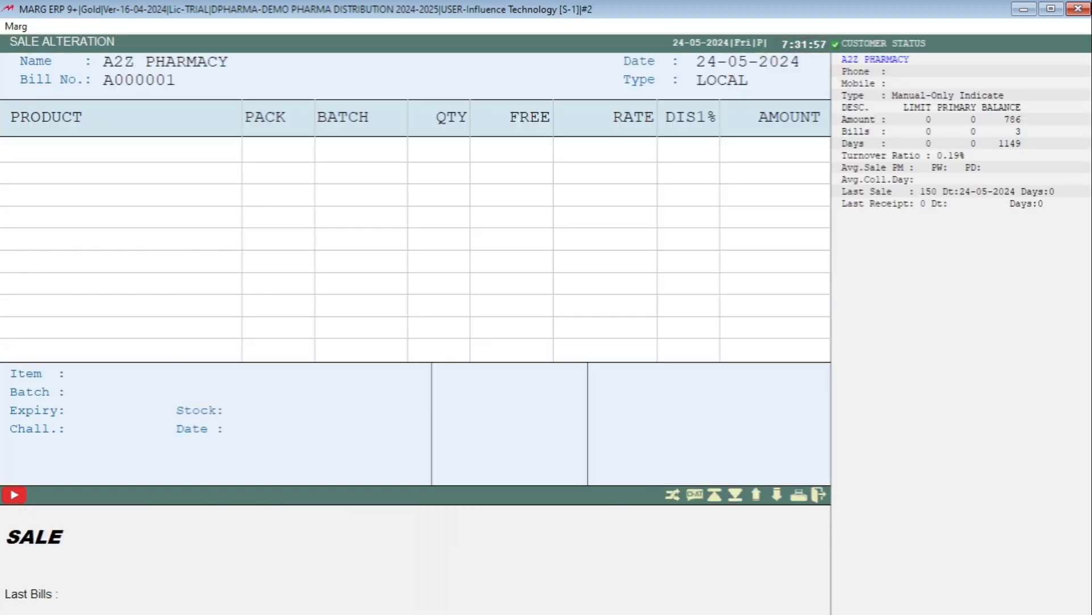
{"action": "key", "text": "F2"}
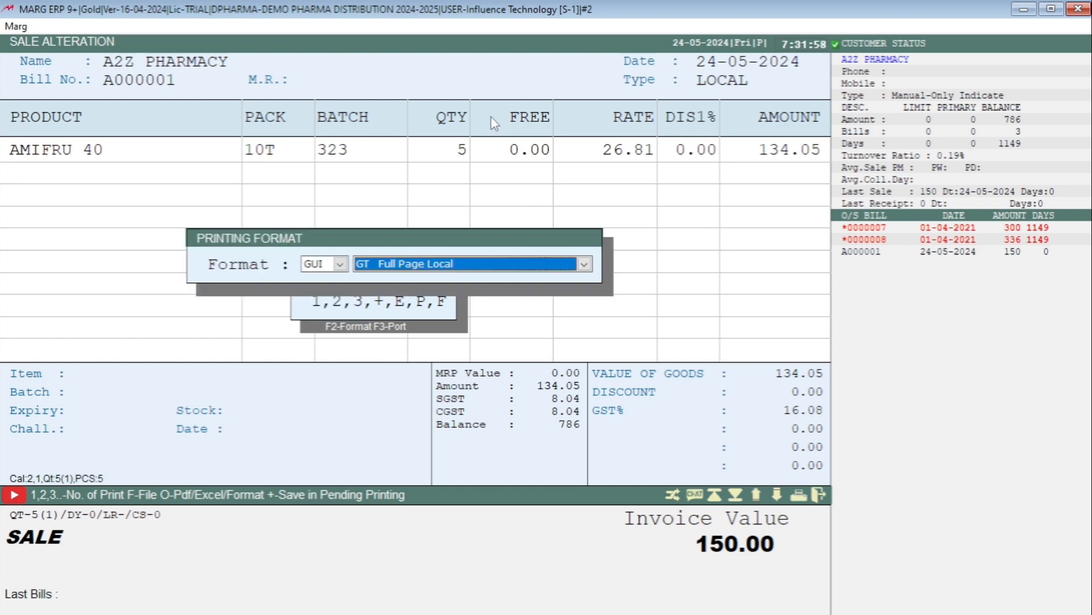
{"action": "key", "text": "Return"}
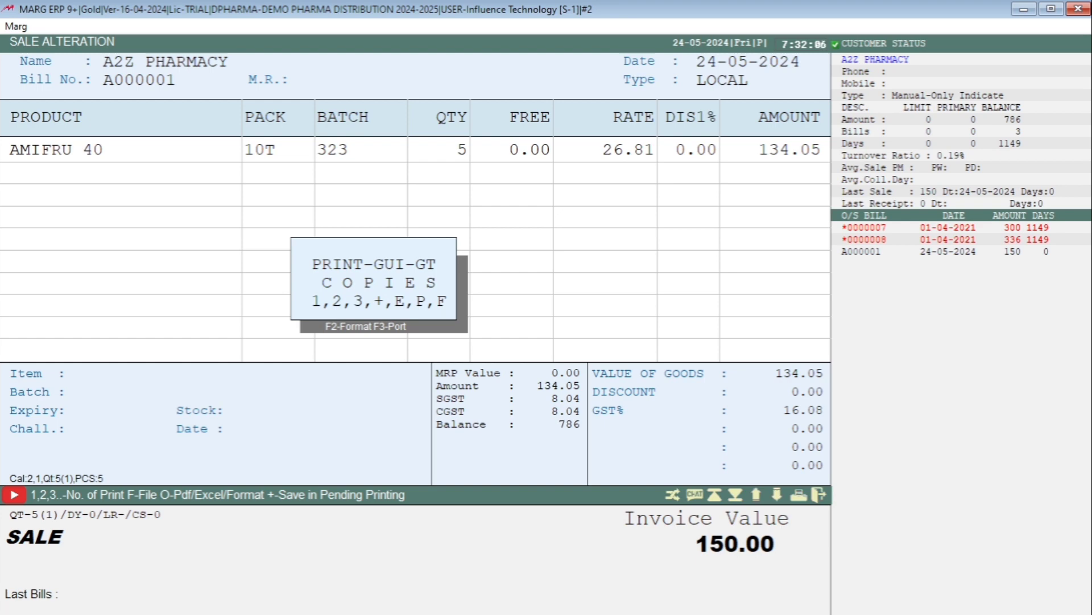
{"action": "key", "text": "F2"}
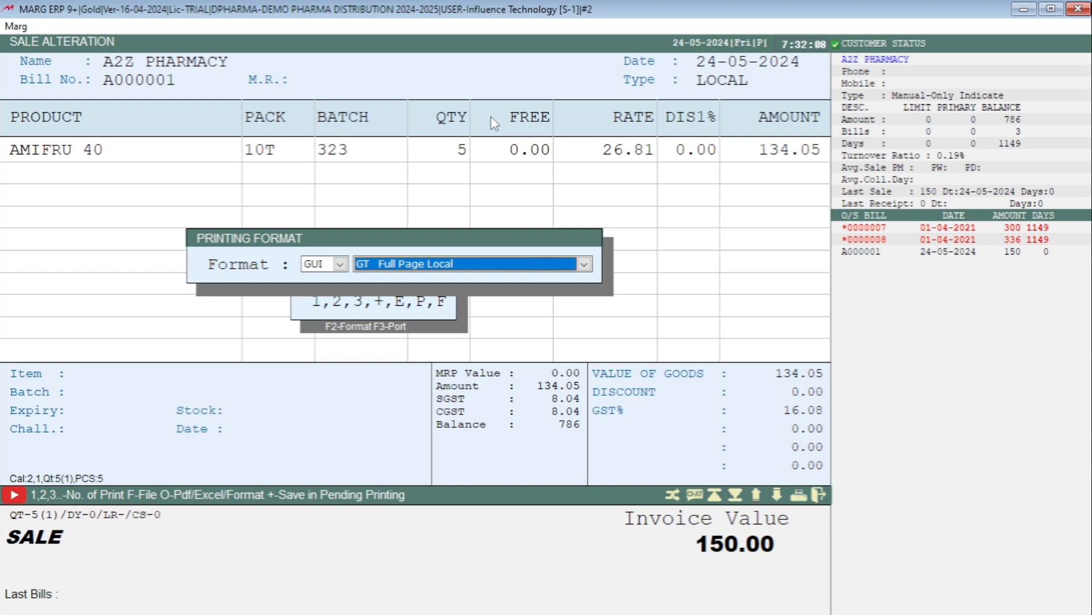
{"action": "key", "text": "alt+Down"}
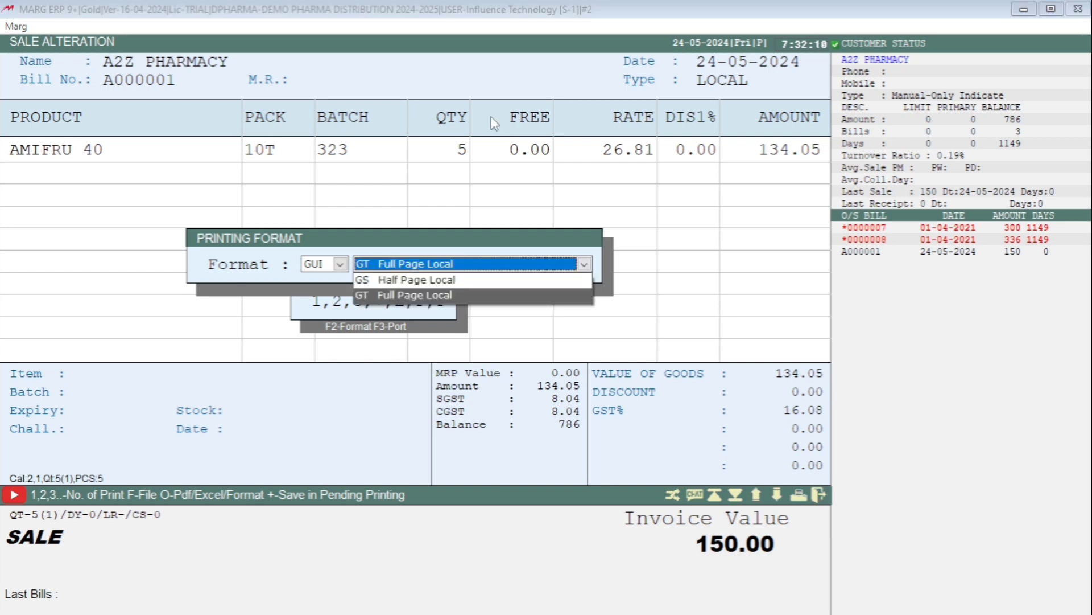
{"action": "key", "text": "Return"}
{"action": "key", "text": "Return"}
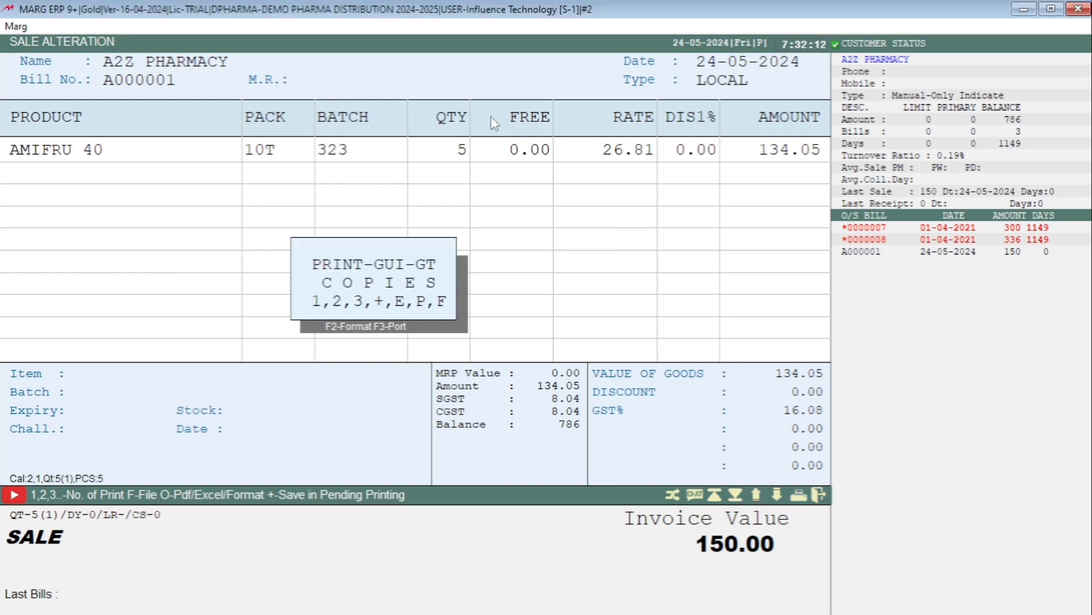
{"action": "key", "text": "1"}
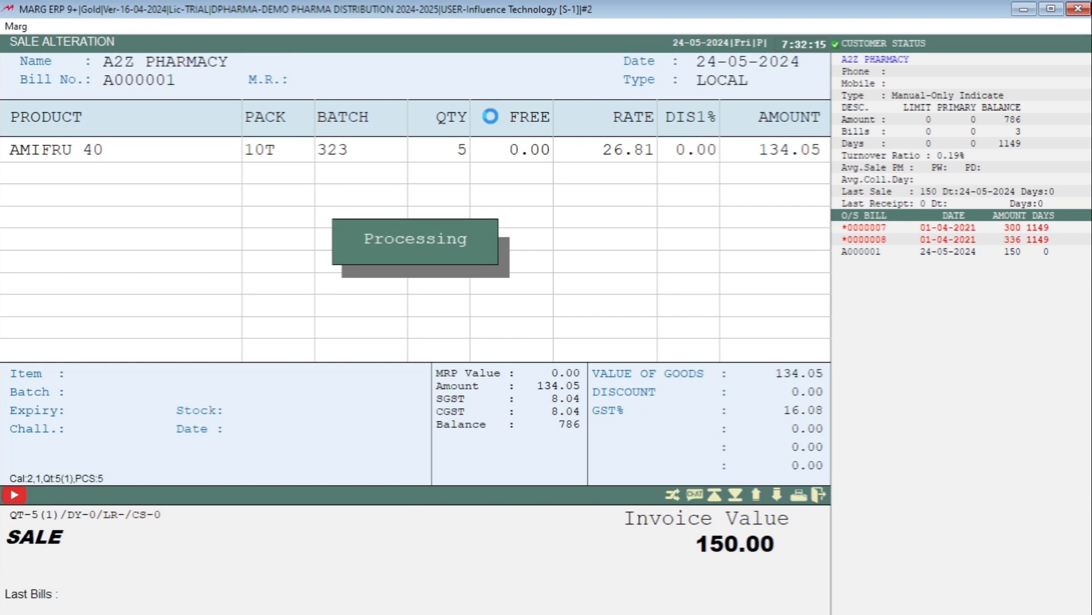
Examine the signature's placement on the full-page invoice against the company name and Authorised signatory lines, then leave the preview and bill
{"action": "scroll", "coordinate": [558, 330], "scroll_direction": "down", "scroll_amount": 3}
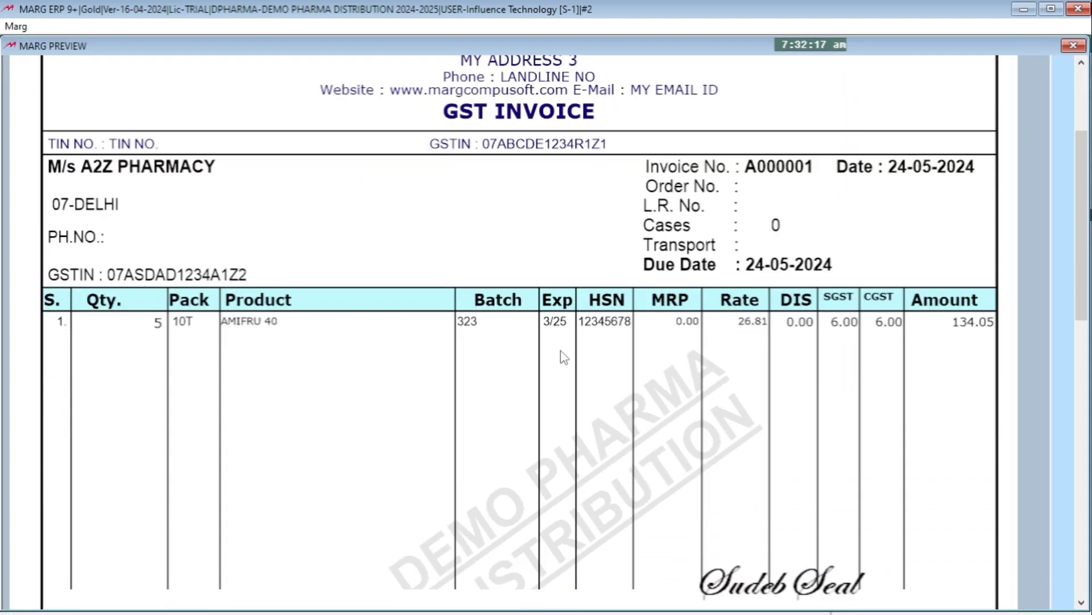
{"action": "scroll", "coordinate": [563, 357], "scroll_direction": "down", "scroll_amount": 2}
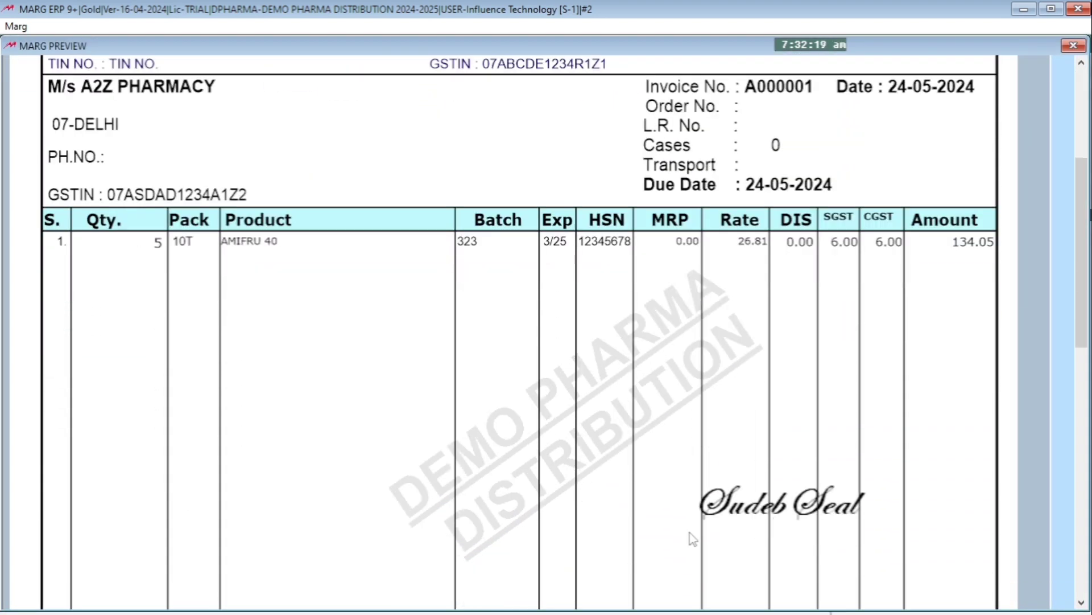
{"action": "scroll", "coordinate": [822, 502], "scroll_direction": "down", "scroll_amount": 1}
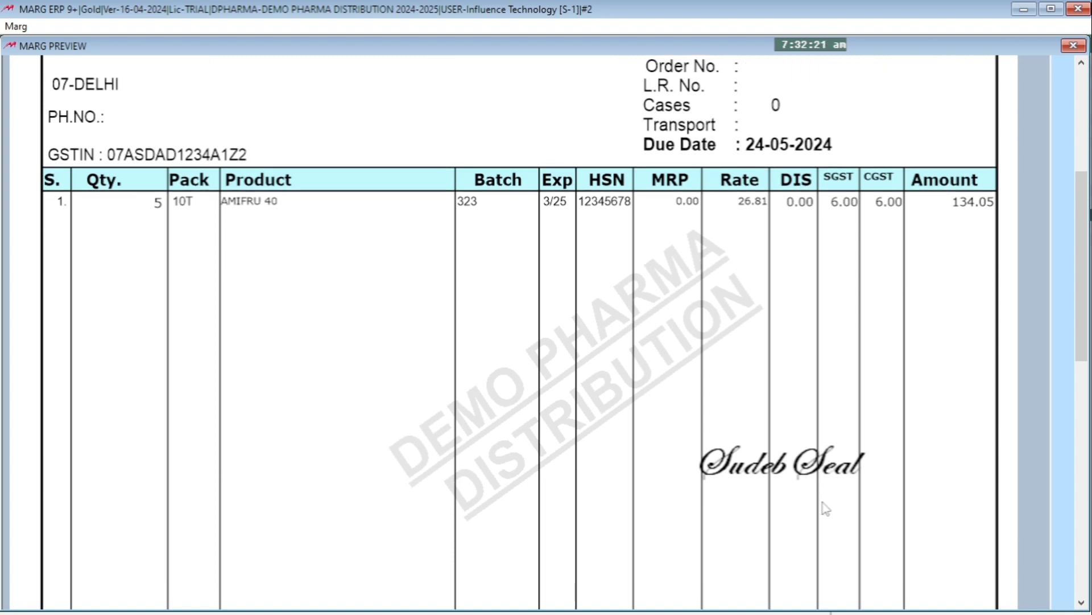
{"action": "scroll", "coordinate": [826, 508], "scroll_direction": "up", "scroll_amount": 6}
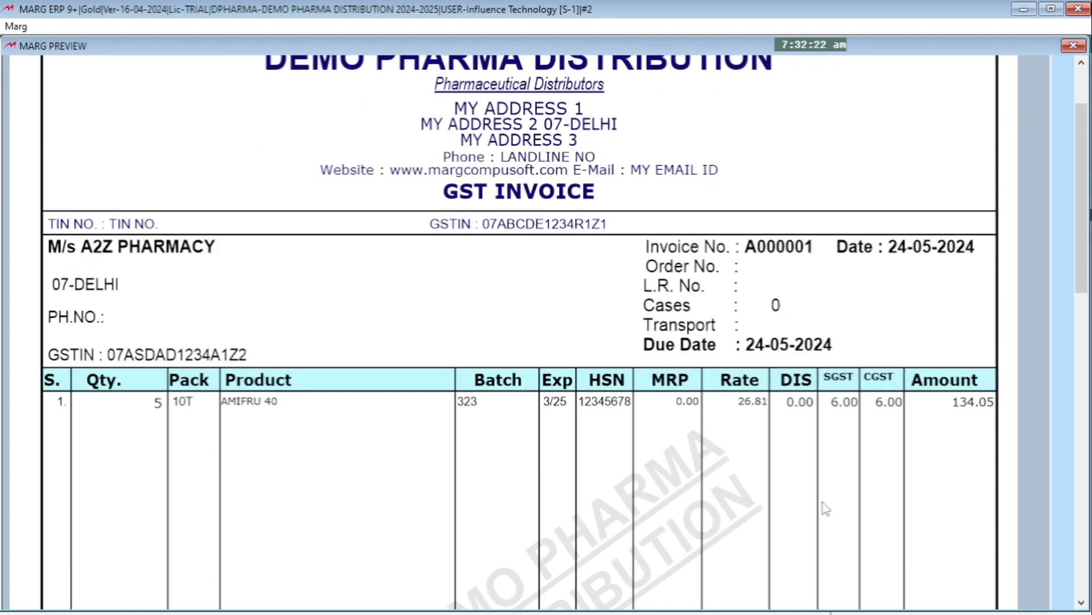
{"action": "scroll", "coordinate": [826, 509], "scroll_direction": "down", "scroll_amount": 2}
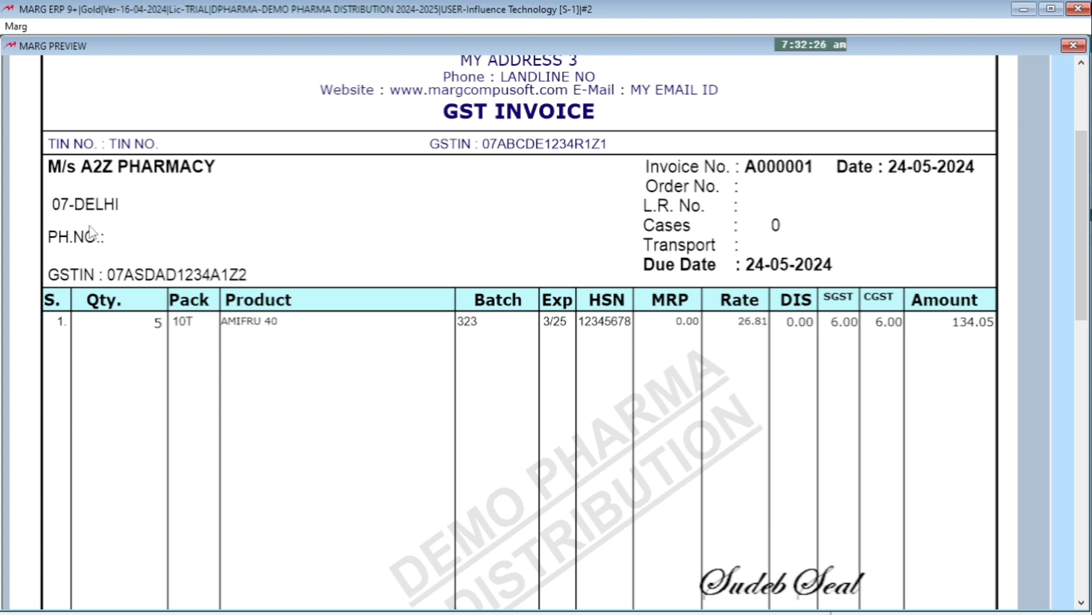
{"action": "scroll", "coordinate": [94, 233], "scroll_direction": "down", "scroll_amount": 4}
{"action": "scroll", "coordinate": [100, 234], "scroll_direction": "down", "scroll_amount": 1}
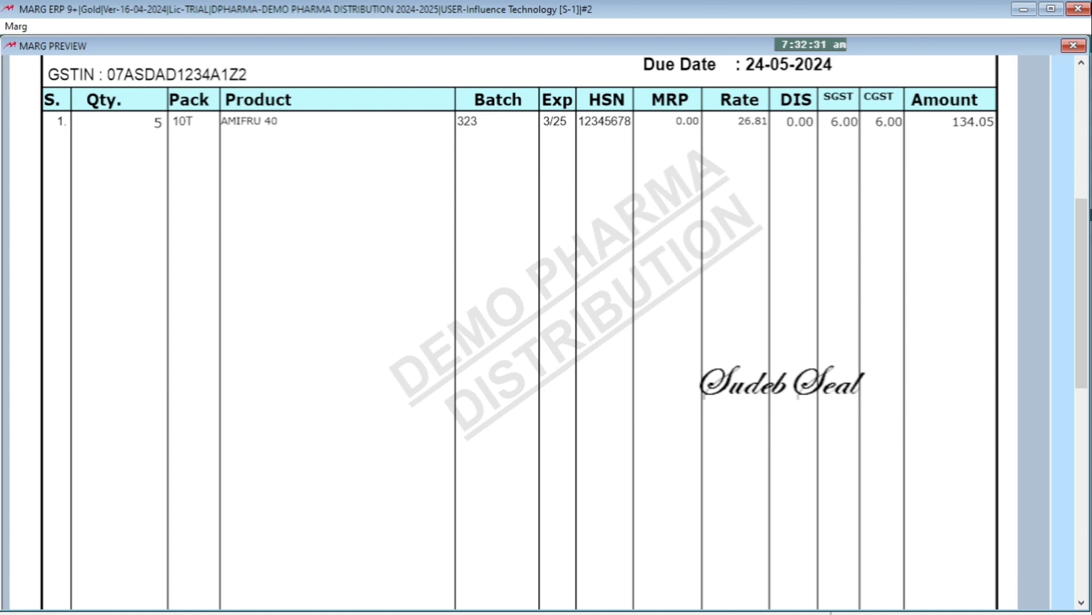
{"action": "left_click_drag", "start_coordinate": [1083, 226], "coordinate": [1083, 404]}
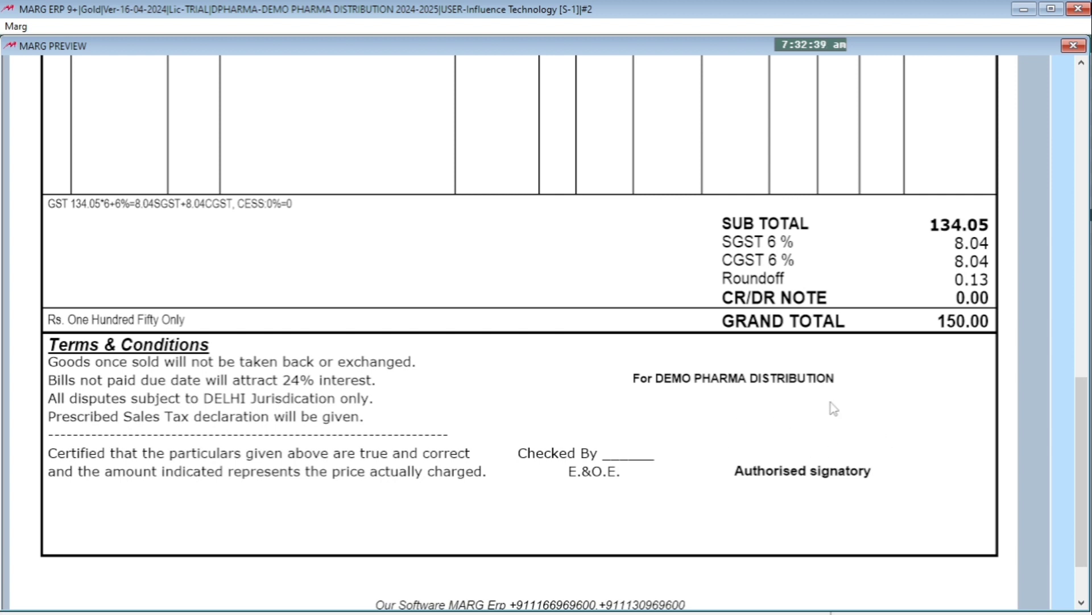
{"action": "scroll", "coordinate": [834, 408], "scroll_direction": "up", "scroll_amount": 1}
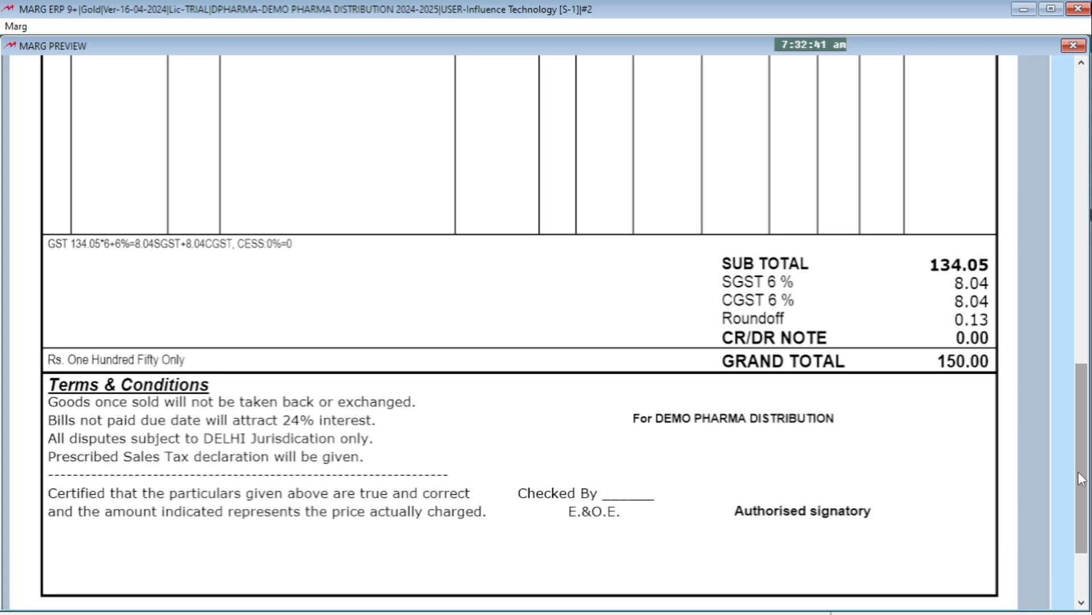
{"action": "left_click_drag", "start_coordinate": [1082, 478], "coordinate": [1082, 182]}
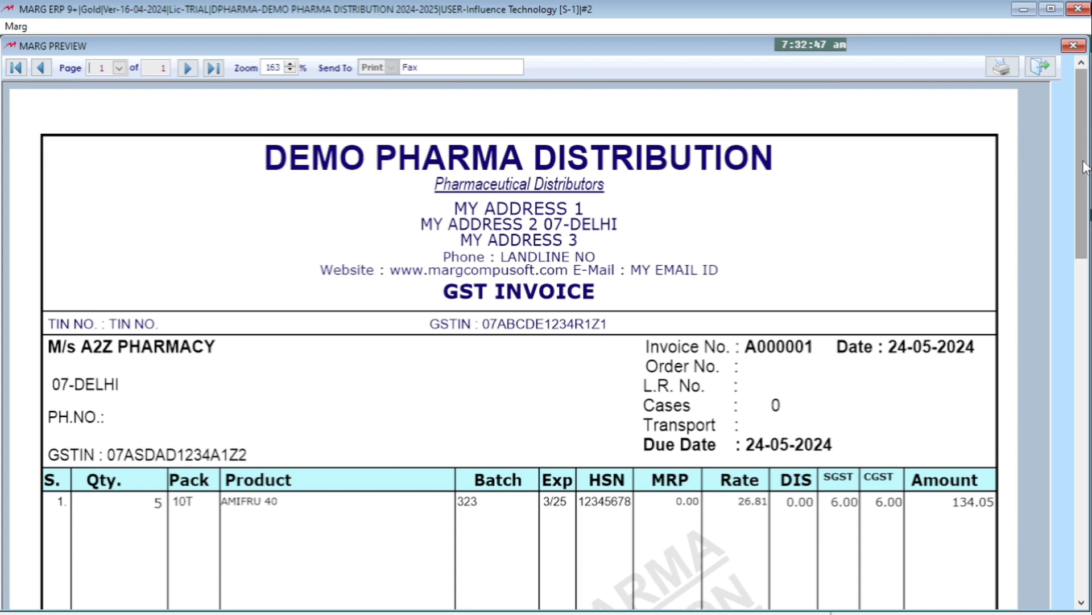
{"action": "left_click_drag", "start_coordinate": [1082, 165], "coordinate": [1088, 478]}
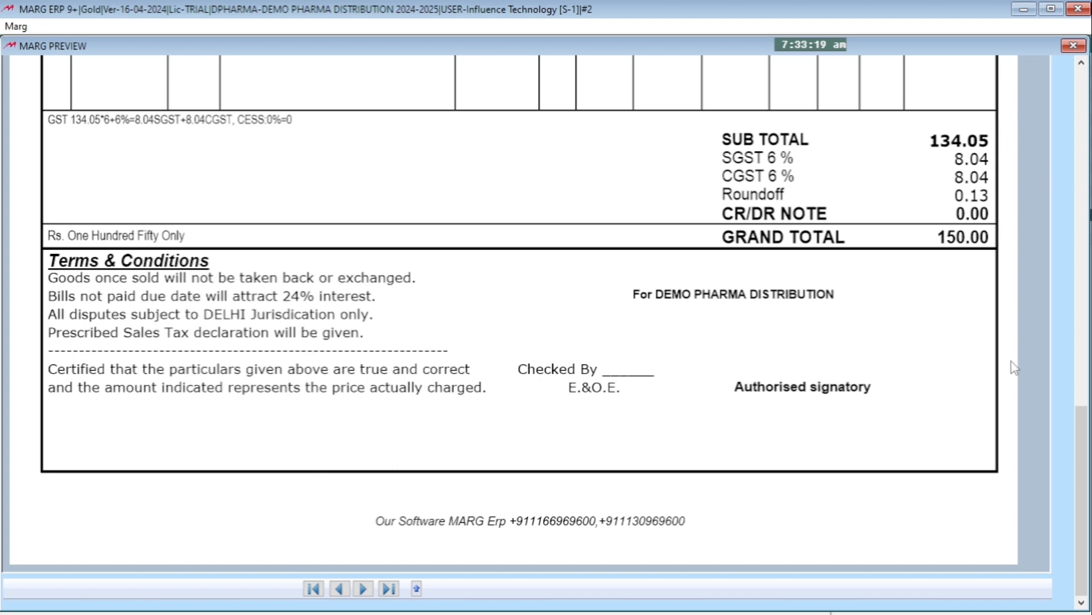
{"action": "key", "text": "Escape"}
{"action": "key", "text": "Escape"}
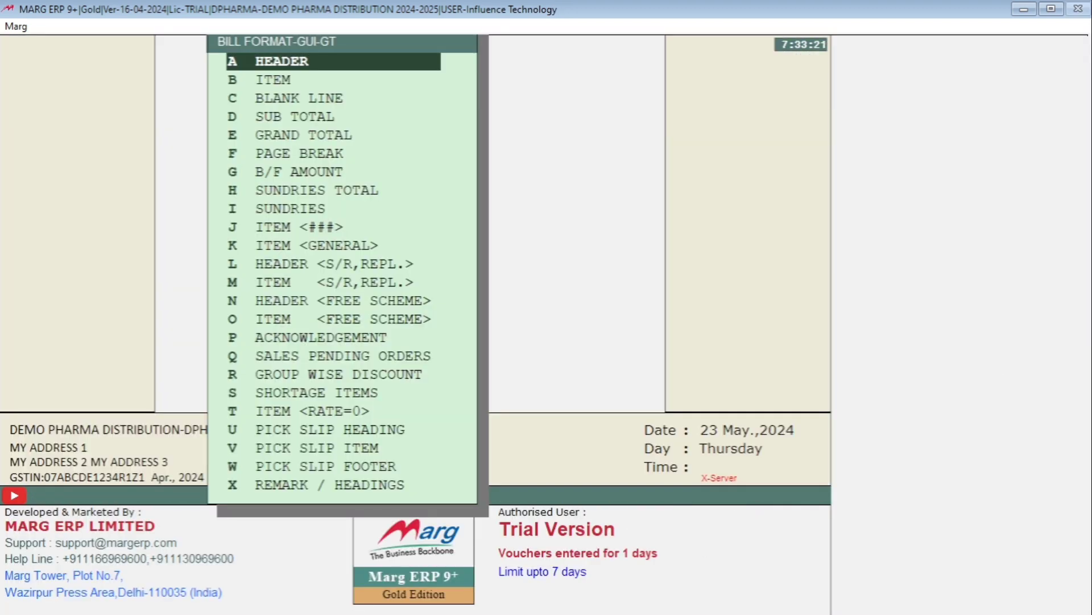
Reopen the GT format header and find the pasted SIGNATURELOGO.PNG line and the DrawBox lines beneath it
{"action": "key", "text": "Return"}
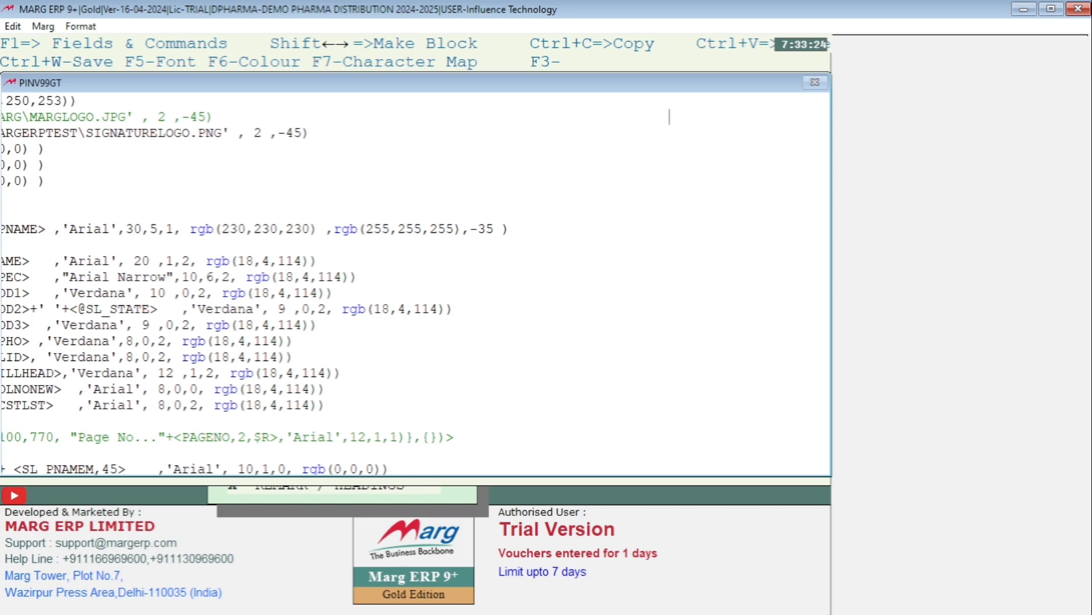
{"action": "key", "text": "Left"}
{"action": "key", "text": "Left"}
{"action": "key", "text": "Left"}
{"action": "key", "text": "Left"}
{"action": "key", "text": "Left"}
{"action": "key", "text": "Left"}
{"action": "key", "text": "Left"}
{"action": "key", "text": "Left"}
{"action": "key", "text": "Left"}
{"action": "key", "text": "Left"}
{"action": "key", "text": "Left"}
{"action": "key", "text": "Left"}
{"action": "key", "text": "Left"}
{"action": "key", "text": "Left"}
{"action": "key", "text": "Left"}
{"action": "key", "text": "Left"}
{"action": "key", "text": "Left"}
{"action": "key", "text": "Left"}
{"action": "key", "text": "Left"}
{"action": "key", "text": "Left"}
{"action": "key", "text": "Left"}
{"action": "key", "text": "Left"}
{"action": "key", "text": "Left"}
{"action": "key", "text": "Left"}
{"action": "key", "text": "Left"}
{"action": "key", "text": "Left"}
{"action": "key", "text": "Left"}
{"action": "key", "text": "Left"}
{"action": "key", "text": "Left"}
{"action": "key", "text": "Left"}
{"action": "key", "text": "Left"}
{"action": "key", "text": "Left"}
{"action": "key", "text": "Left"}
{"action": "key", "text": "Left"}
{"action": "key", "text": "Left"}
{"action": "key", "text": "Left"}
{"action": "key", "text": "Left"}
{"action": "key", "text": "Left"}
{"action": "key", "text": "Left"}
{"action": "key", "text": "Left"}
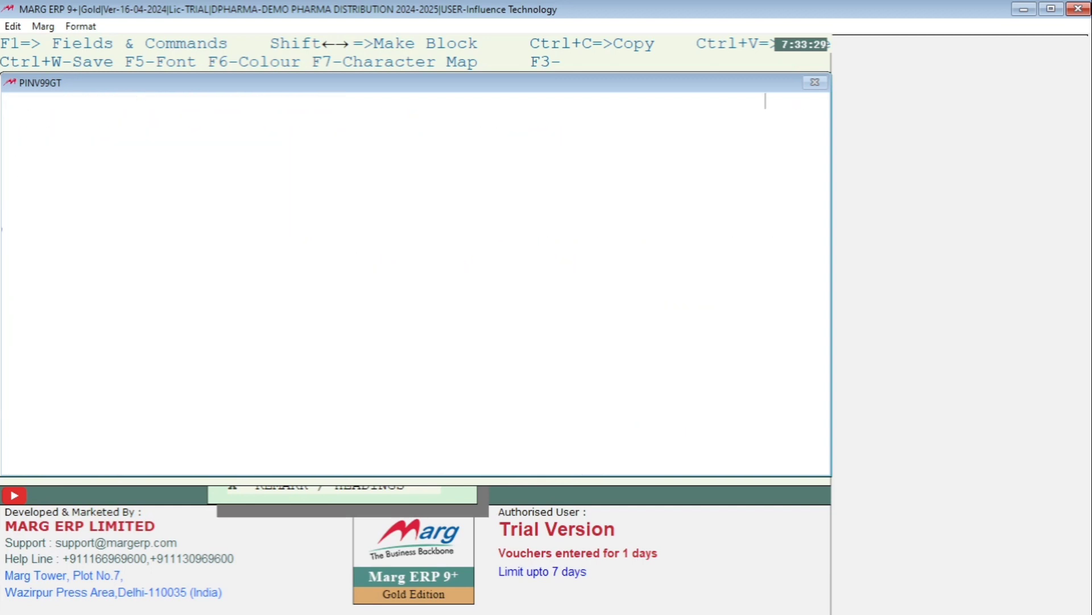
{"action": "key", "text": "Right"}
{"action": "key", "text": "Right"}
{"action": "key", "text": "Right"}
{"action": "key", "text": "Right"}
{"action": "key", "text": "Right"}
{"action": "key", "text": "Right"}
{"action": "key", "text": "Right"}
{"action": "key", "text": "Right"}
{"action": "key", "text": "Right"}
{"action": "key", "text": "Right"}
{"action": "key", "text": "Right"}
{"action": "key", "text": "Right"}
{"action": "key", "text": "Right"}
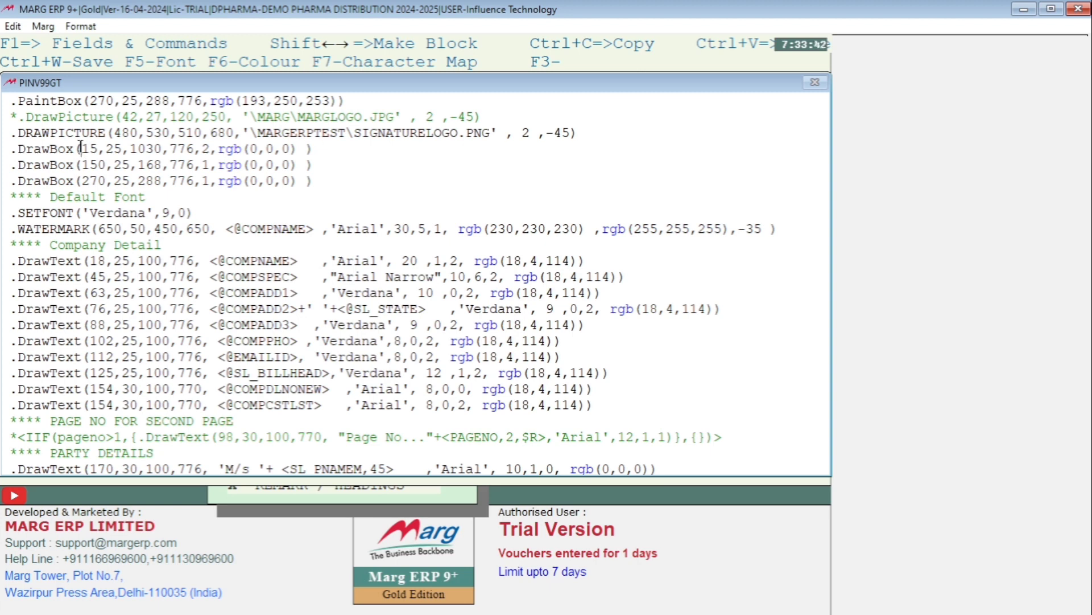
Highlight the coordinates in the page-border DrawBox line to check the GT page extents, then close the header with its contents saved
{"action": "left_click_drag", "start_coordinate": [85, 151], "coordinate": [98, 150]}
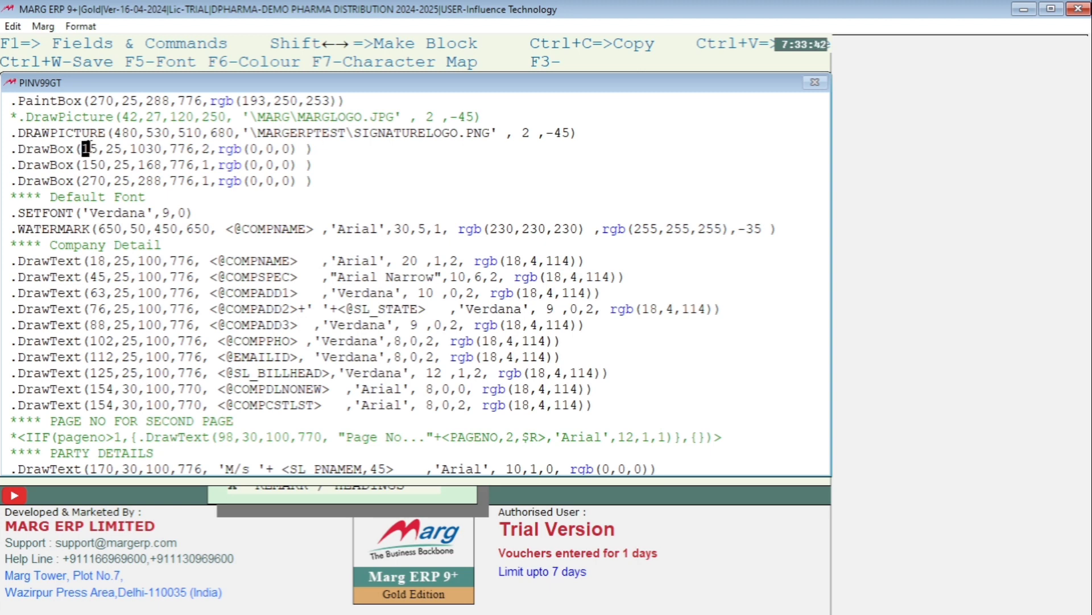
{"action": "left_click", "coordinate": [111, 149]}
{"action": "double_click", "coordinate": [111, 150]}
{"action": "key", "text": "Escape"}
{"action": "key", "text": "Return"}
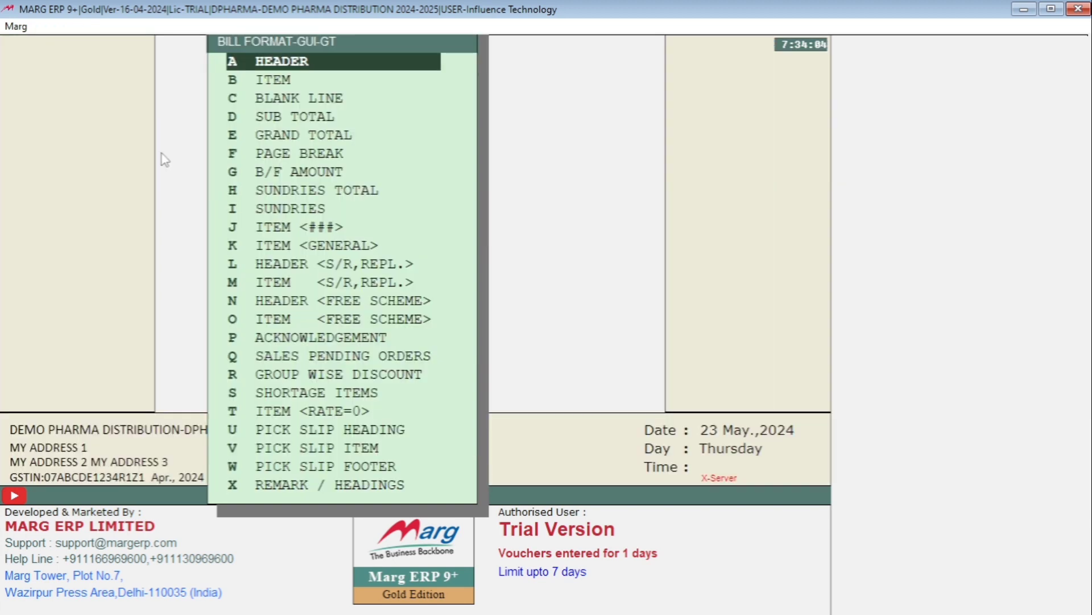
Reopen the A2Z PHARMACY sale bill for printing and preview it again in the GT format
{"action": "key", "text": "alt+m"}
{"action": "key", "text": "Return"}
{"action": "key", "text": "Return"}
{"action": "key", "text": "p"}
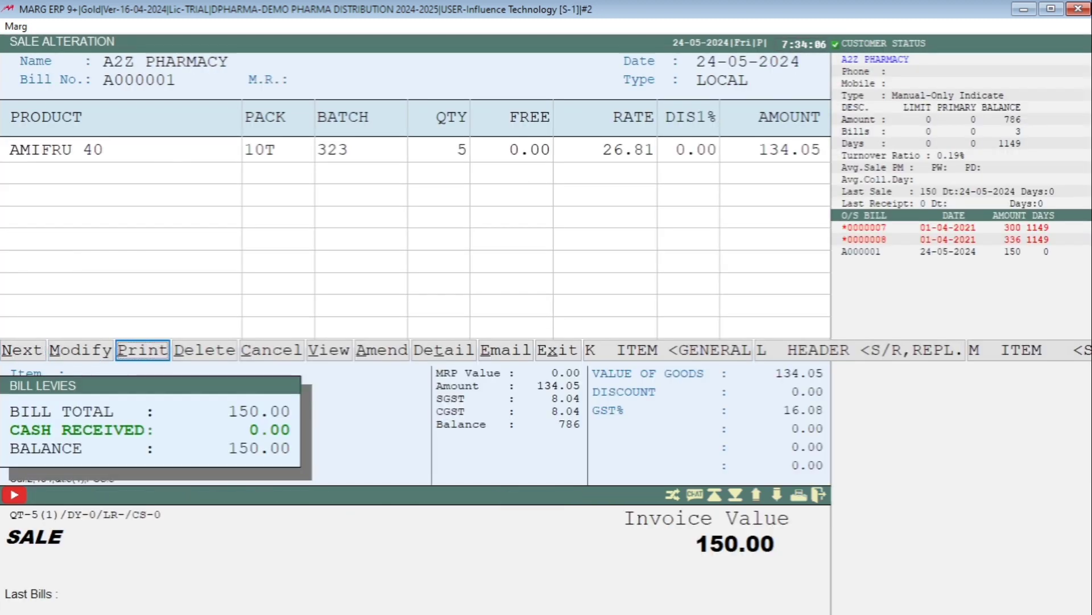
{"action": "key", "text": "Return"}
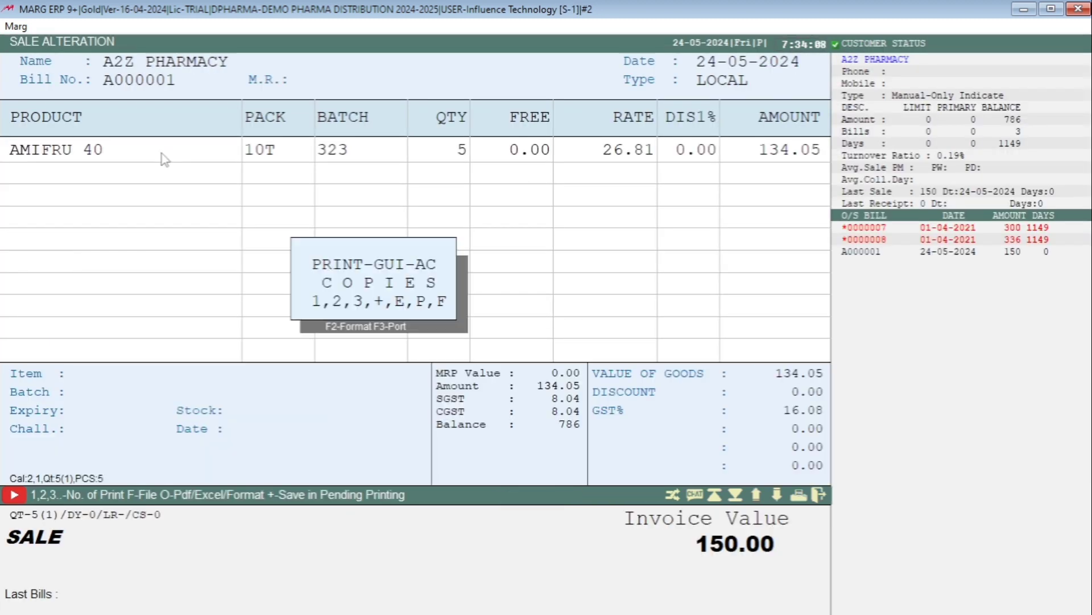
{"action": "key", "text": "F2"}
{"action": "key", "text": "Return"}
{"action": "key", "text": "Return"}
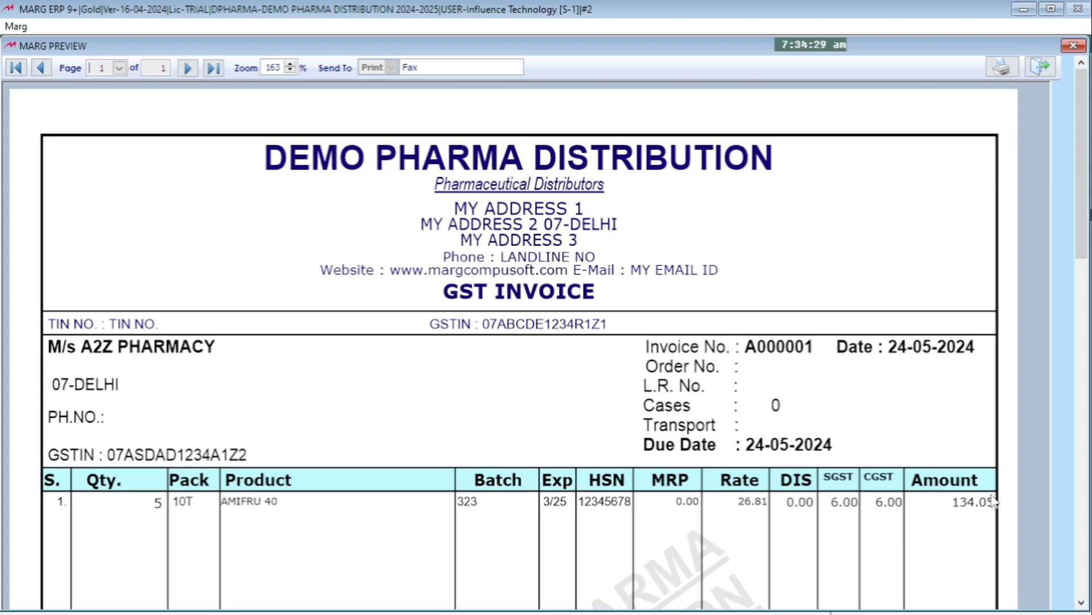
Compare the signature's vertical position in the GT preview with the space between the company name and Authorised signatory in the footer
{"action": "left_click_drag", "start_coordinate": [1084, 221], "coordinate": [1051, 585]}
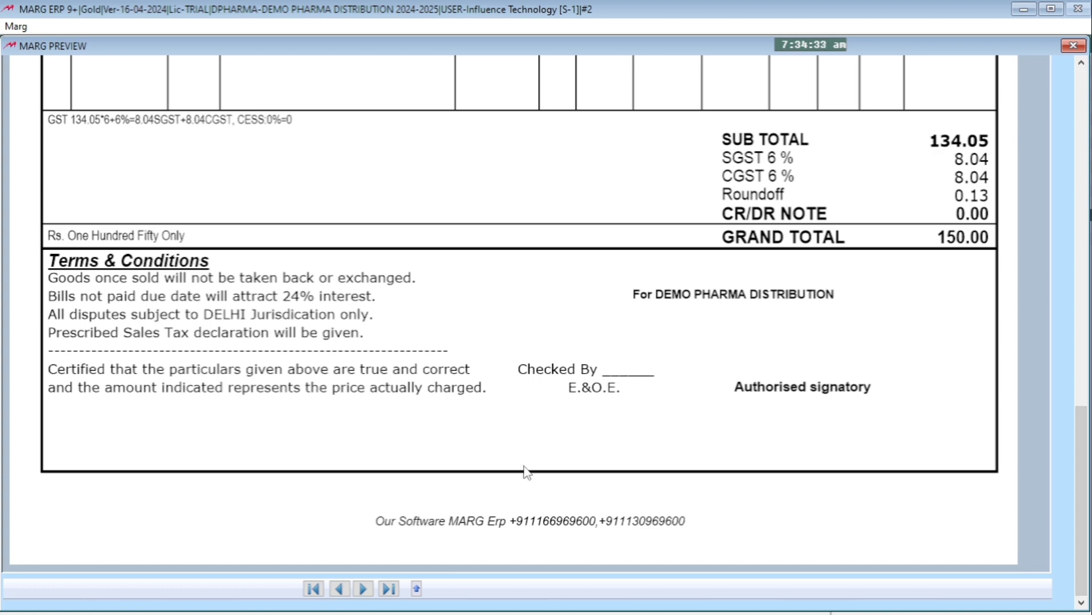
{"action": "scroll", "coordinate": [564, 466], "scroll_direction": "up", "scroll_amount": 3}
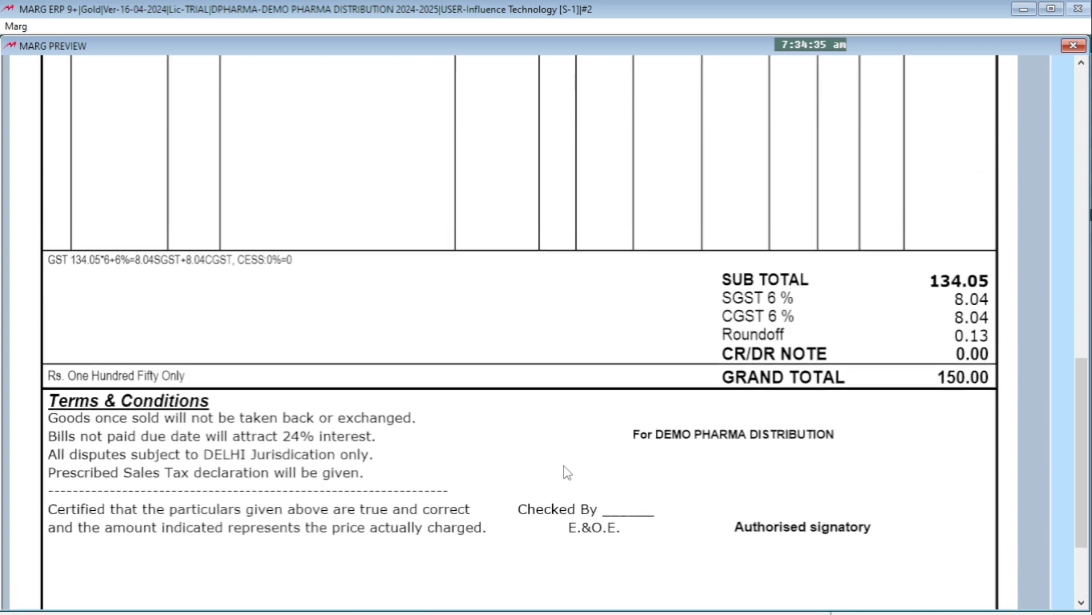
{"action": "scroll", "coordinate": [564, 465], "scroll_direction": "up", "scroll_amount": 2}
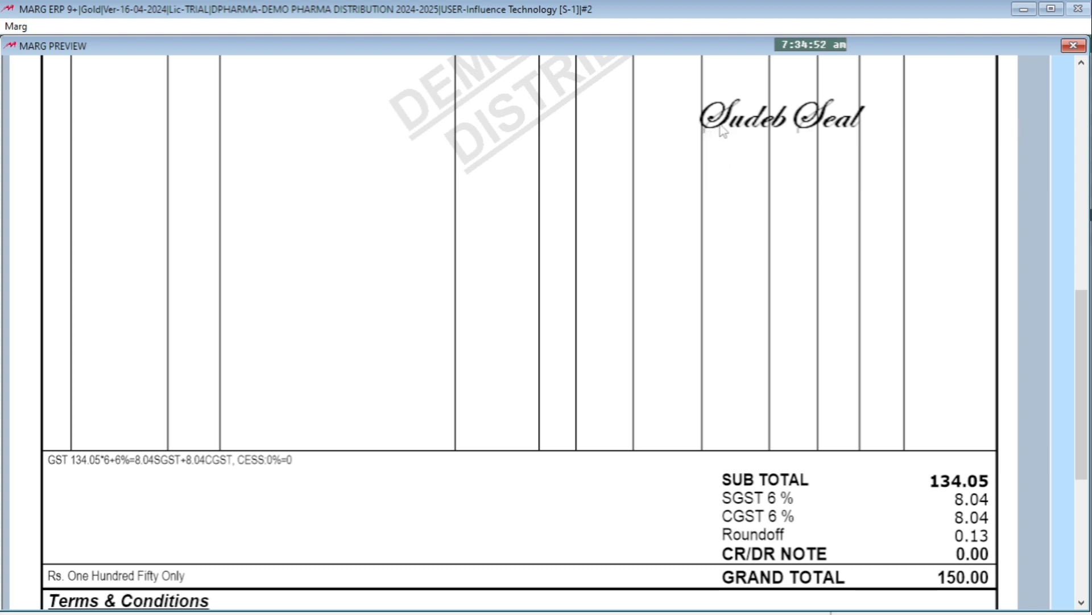
{"action": "scroll", "coordinate": [763, 131], "scroll_direction": "down", "scroll_amount": 1}
{"action": "scroll", "coordinate": [763, 113], "scroll_direction": "down", "scroll_amount": 2}
{"action": "scroll", "coordinate": [763, 112], "scroll_direction": "up", "scroll_amount": 1}
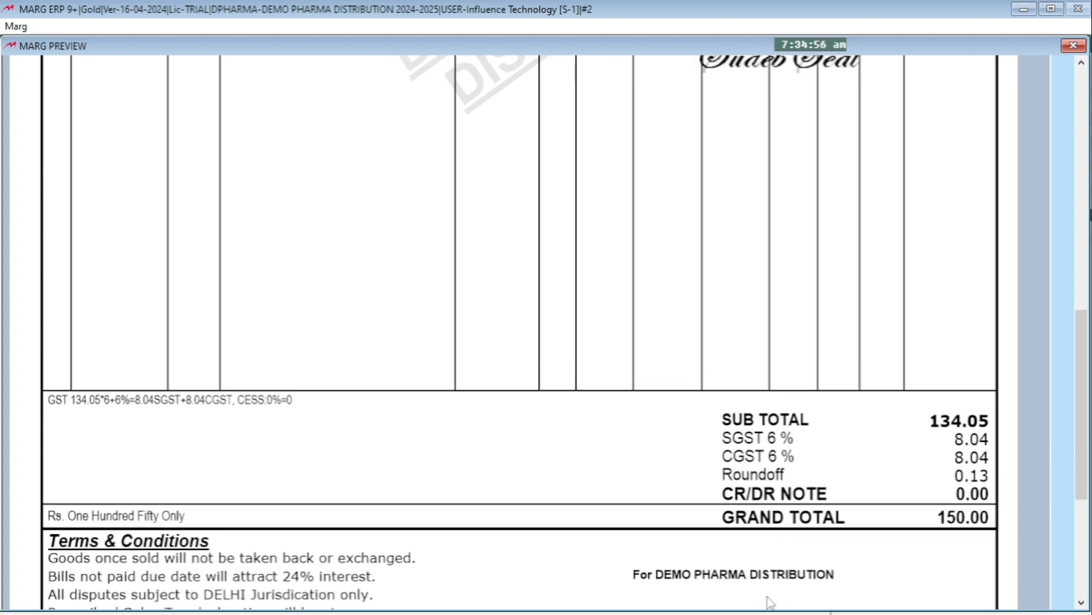
{"action": "scroll", "coordinate": [877, 393], "scroll_direction": "down", "scroll_amount": 3}
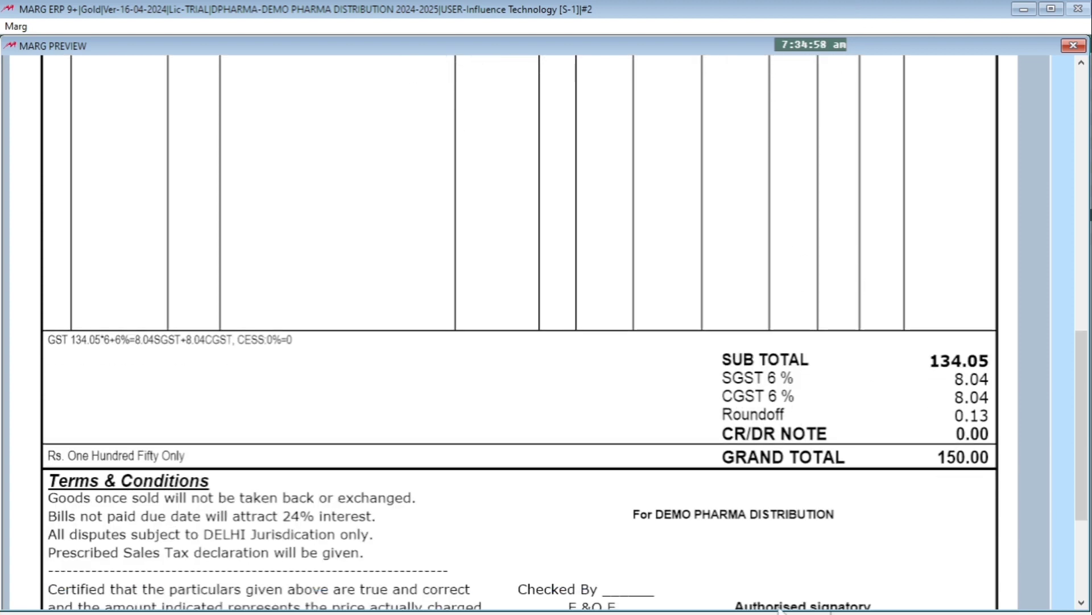
{"action": "scroll", "coordinate": [787, 566], "scroll_direction": "up", "scroll_amount": 1}
{"action": "scroll", "coordinate": [787, 566], "scroll_direction": "up", "scroll_amount": 5}
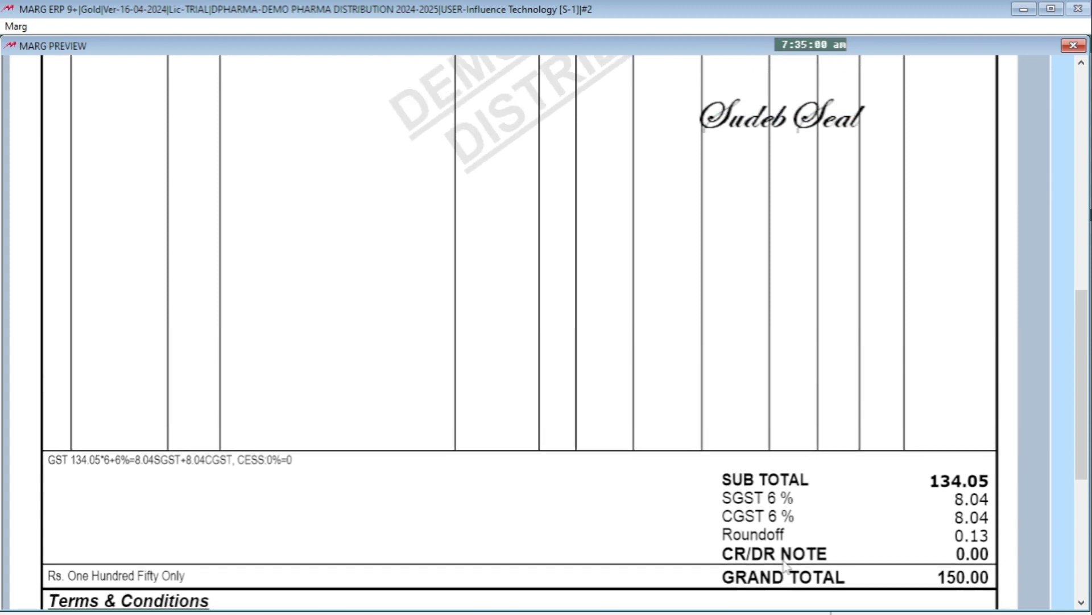
{"action": "scroll", "coordinate": [817, 249], "scroll_direction": "up", "scroll_amount": 1}
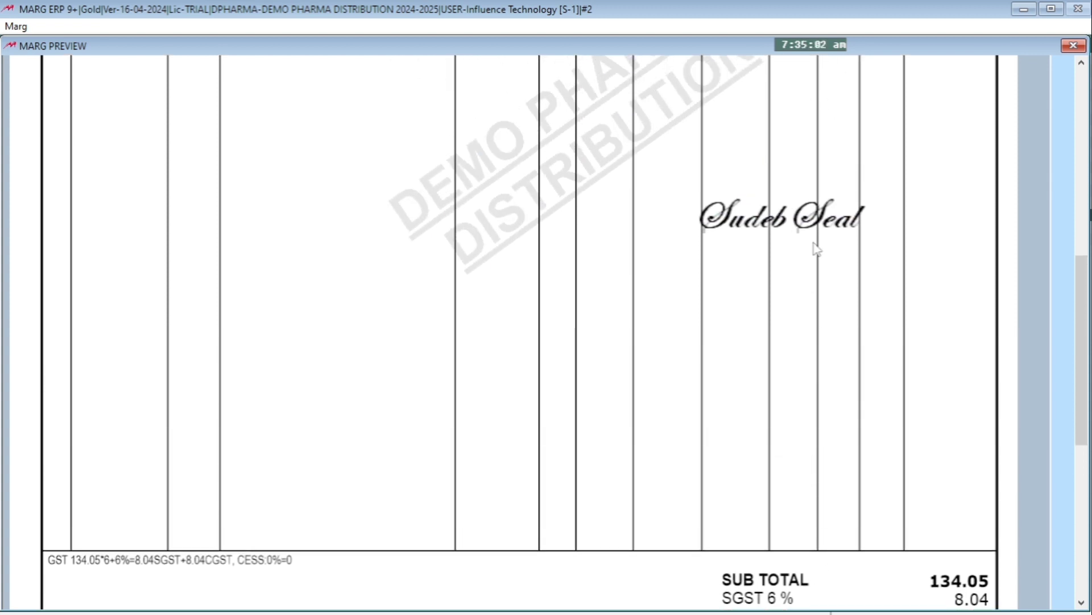
Examine the signature's position along the full height of the GT invoice preview, from the company heading to the lower page border
{"action": "scroll", "coordinate": [816, 248], "scroll_direction": "up", "scroll_amount": 4}
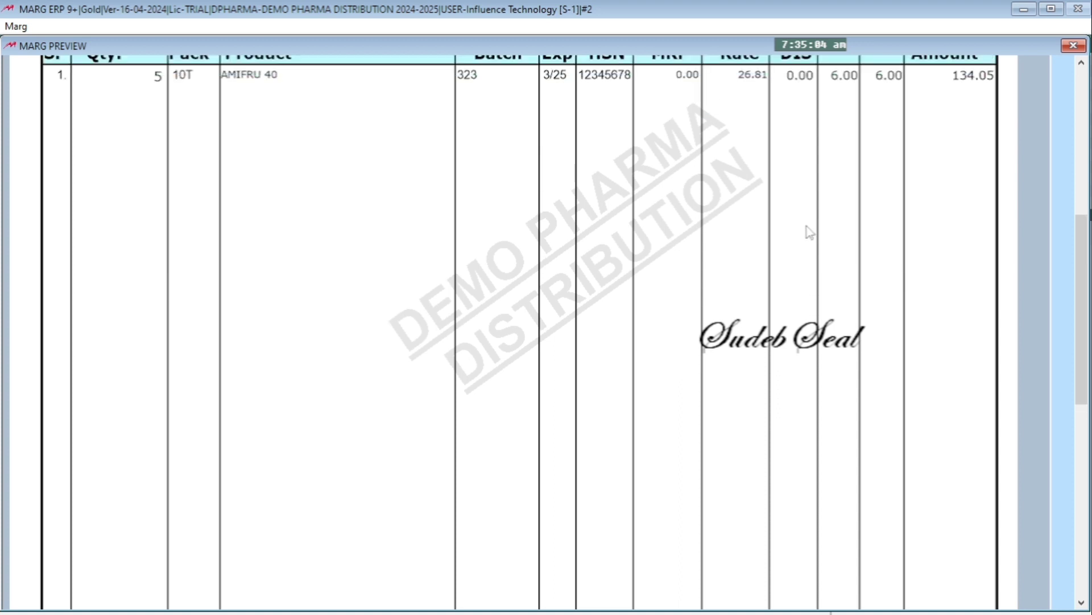
{"action": "scroll", "coordinate": [779, 113], "scroll_direction": "up", "scroll_amount": 1}
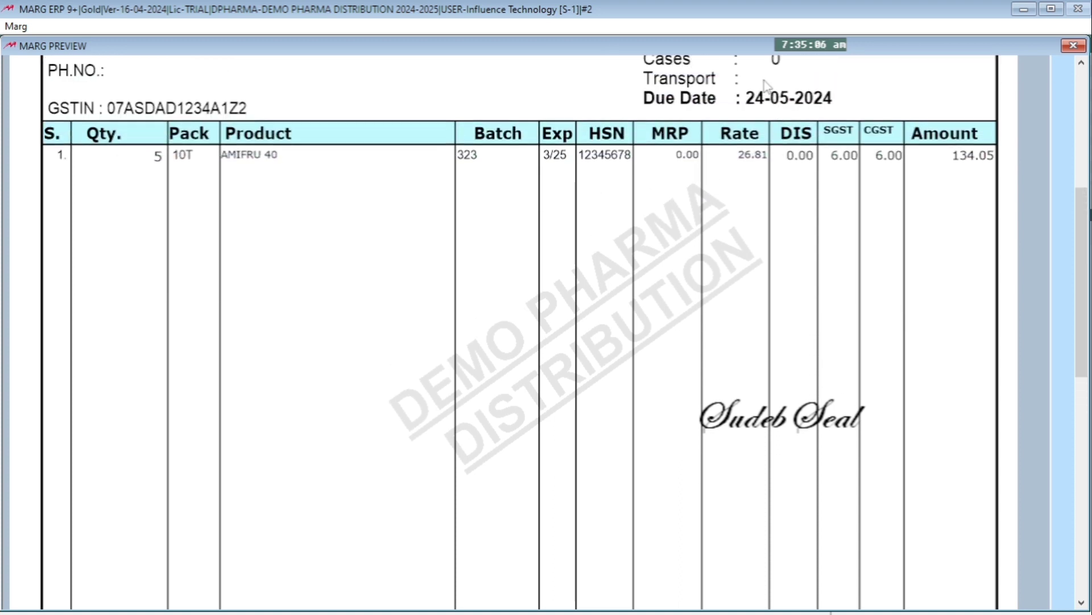
{"action": "scroll", "coordinate": [763, 86], "scroll_direction": "up", "scroll_amount": 3}
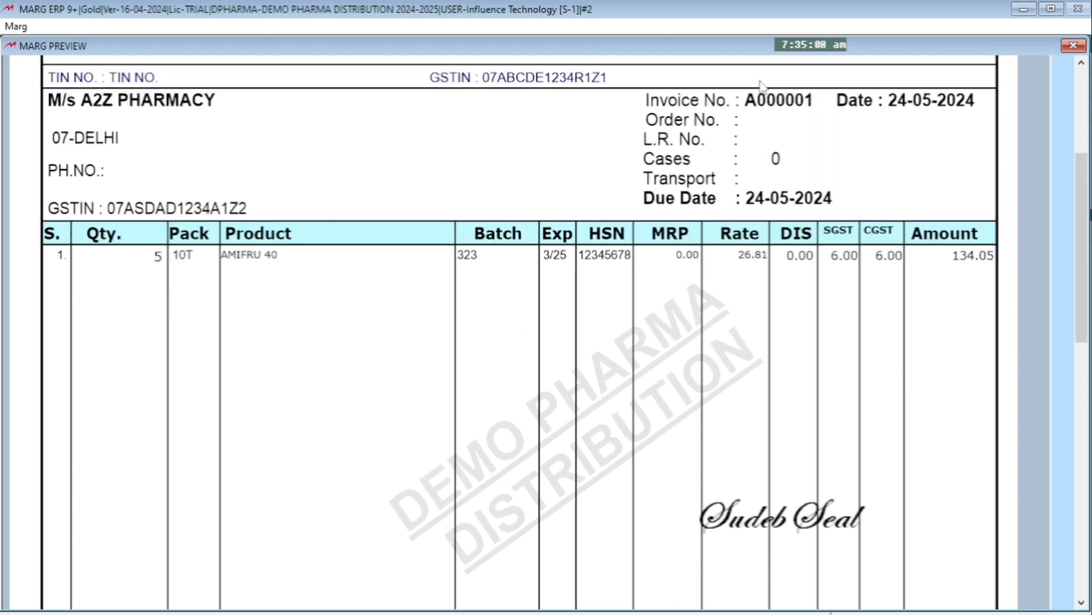
{"action": "scroll", "coordinate": [762, 85], "scroll_direction": "down", "scroll_amount": 2}
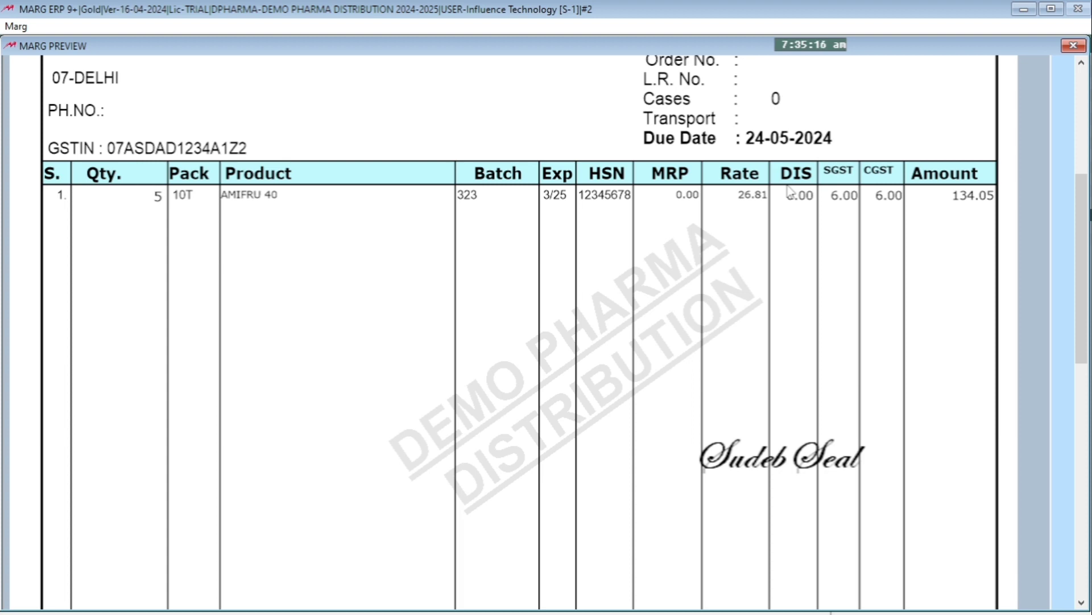
{"action": "scroll", "coordinate": [785, 195], "scroll_direction": "down", "scroll_amount": 3}
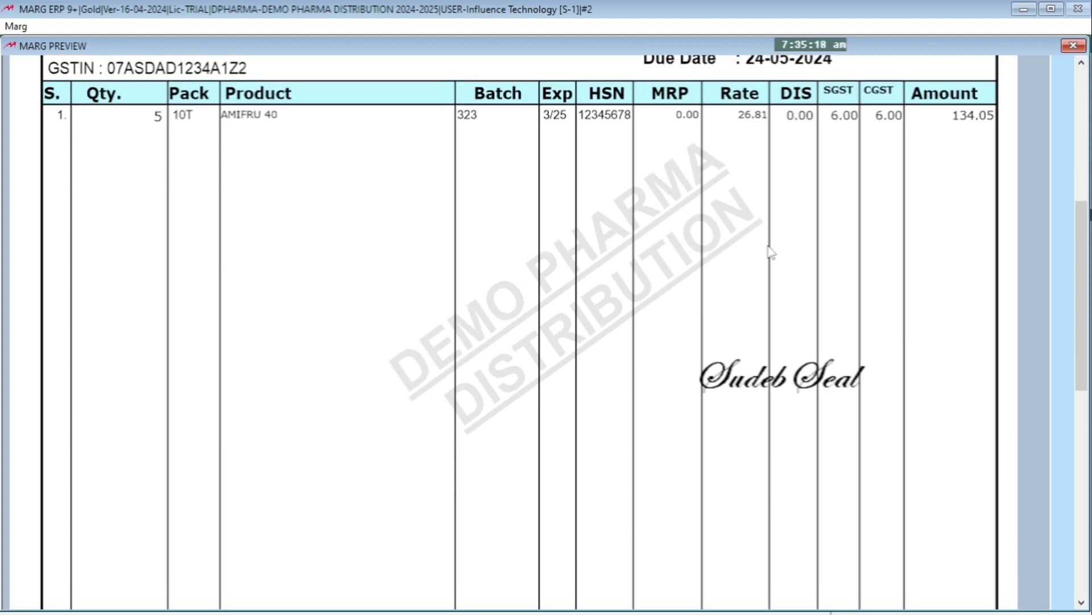
{"action": "scroll", "coordinate": [770, 276], "scroll_direction": "down", "scroll_amount": 5}
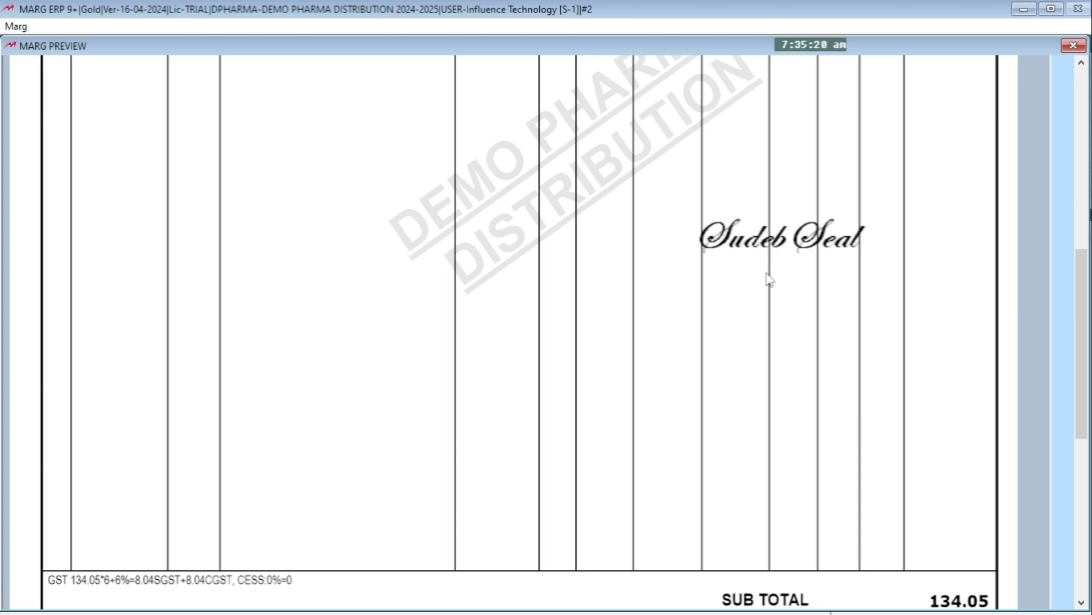
{"action": "scroll", "coordinate": [770, 279], "scroll_direction": "down", "scroll_amount": 2}
{"action": "scroll", "coordinate": [769, 279], "scroll_direction": "up", "scroll_amount": 1}
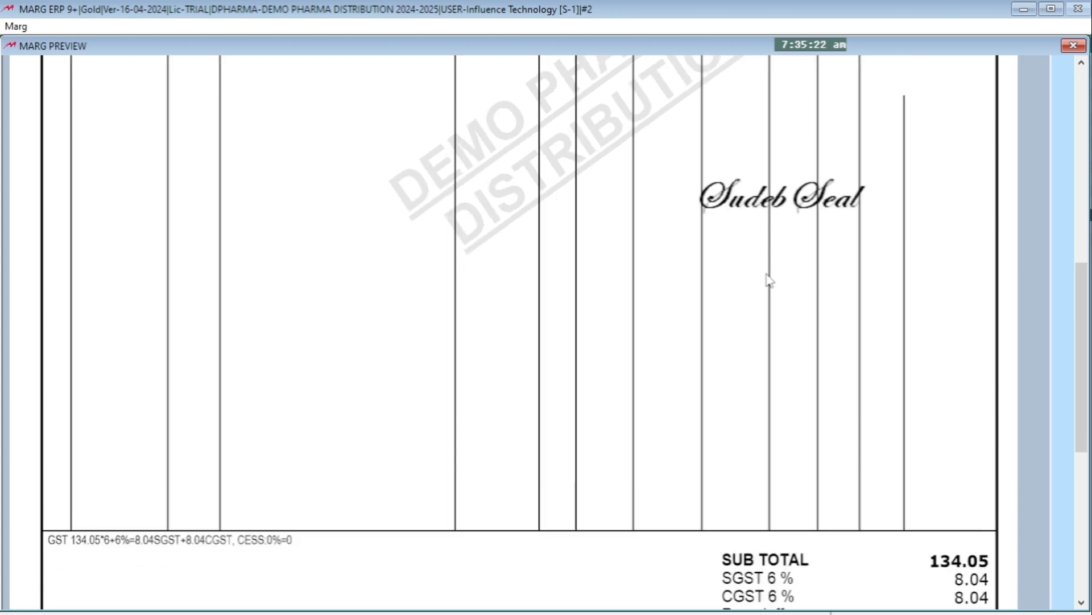
{"action": "scroll", "coordinate": [769, 278], "scroll_direction": "up", "scroll_amount": 10}
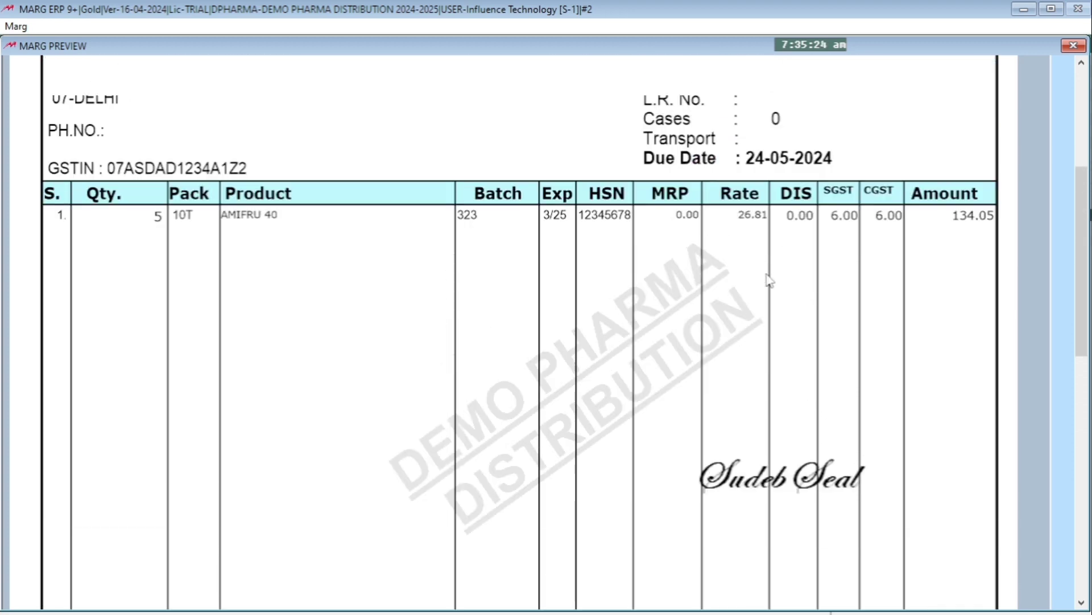
{"action": "scroll", "coordinate": [770, 279], "scroll_direction": "up", "scroll_amount": 10}
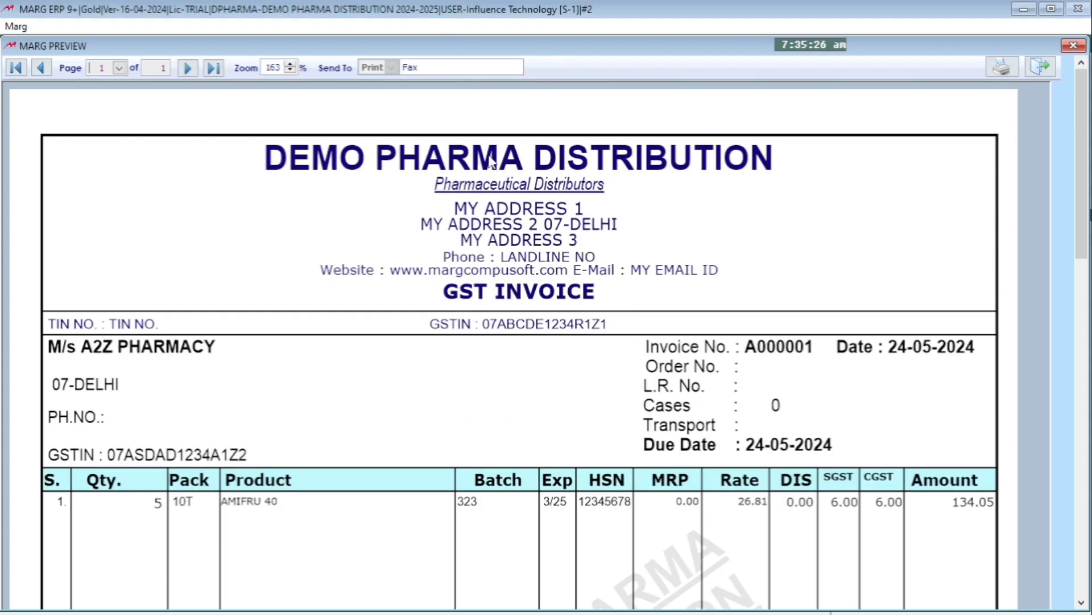
{"action": "left_click_drag", "start_coordinate": [1083, 200], "coordinate": [1084, 537]}
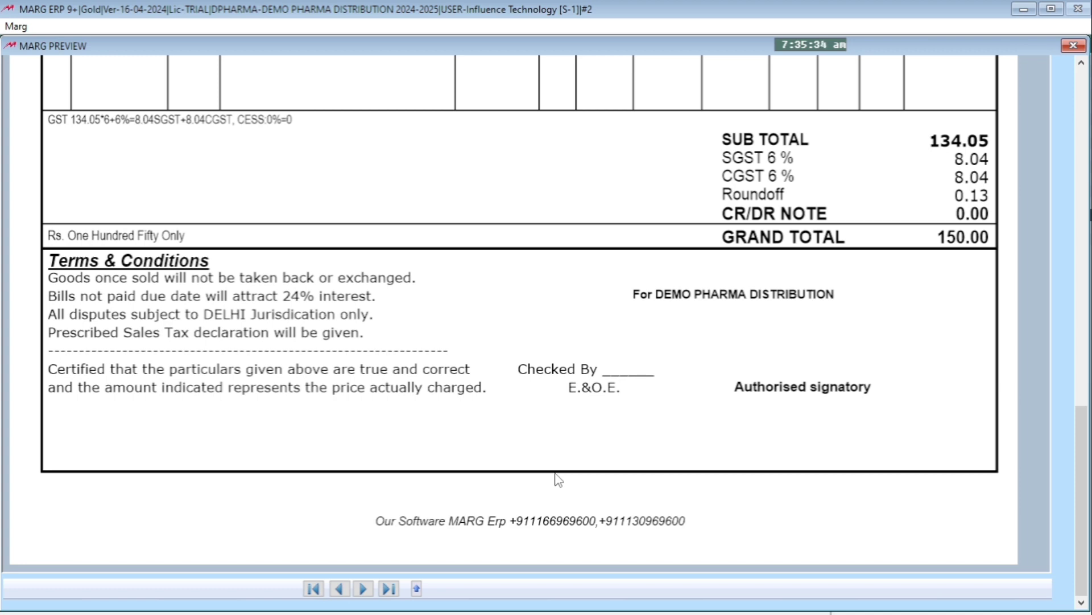
{"action": "key", "text": "Escape"}
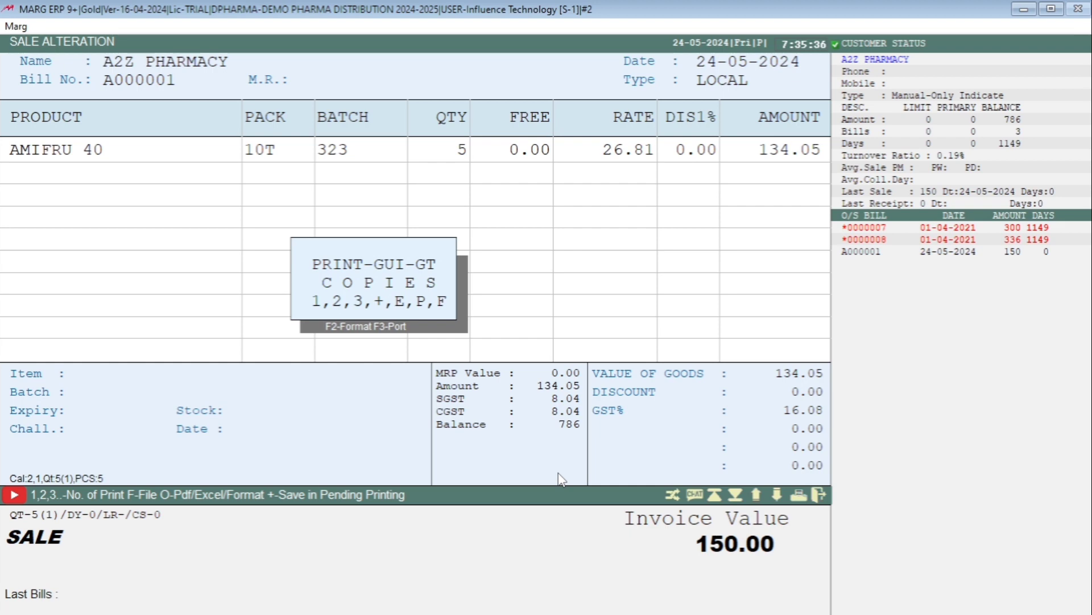
Calculate 1030/2 with the calculator to get the midpoint of the page height
{"action": "key", "text": "F12"}
{"action": "type", "text": "1030"}
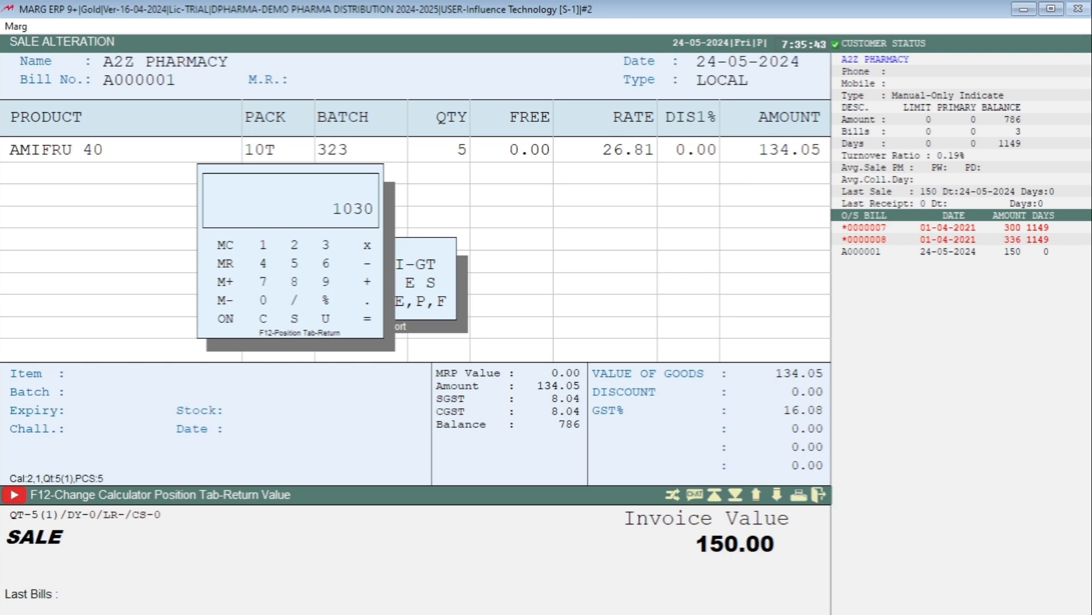
{"action": "type", "text": "2c1030/2"}
{"action": "key", "text": "Return"}
{"action": "key", "text": "Escape"}
Preview the bill again and compare the signature's position with the space above Authorised signatory in the footer
{"action": "key", "text": "p"}
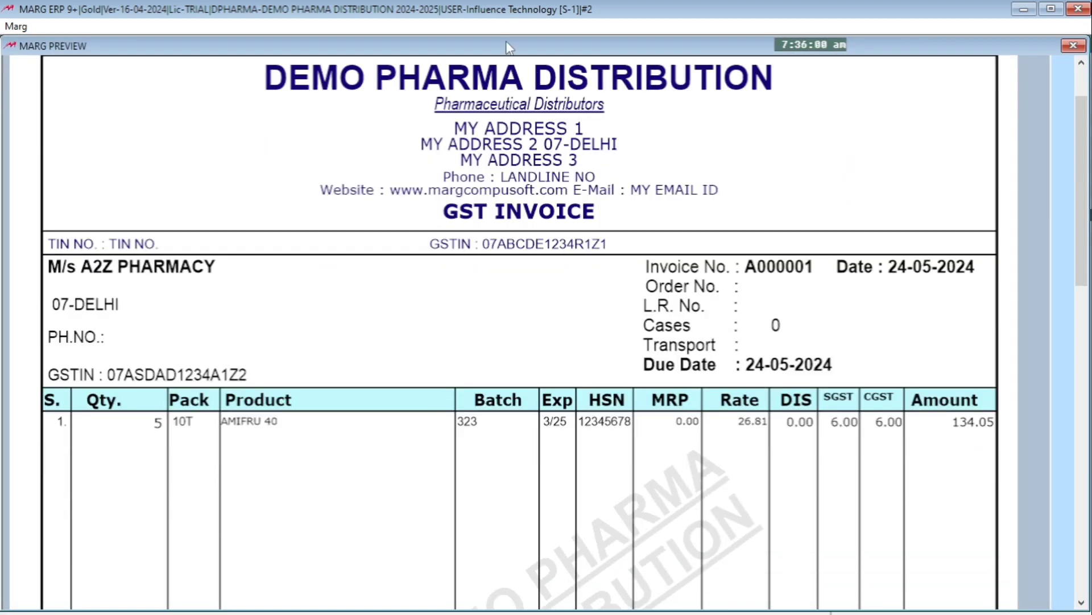
{"action": "left_click_drag", "start_coordinate": [1077, 145], "coordinate": [1078, 325]}
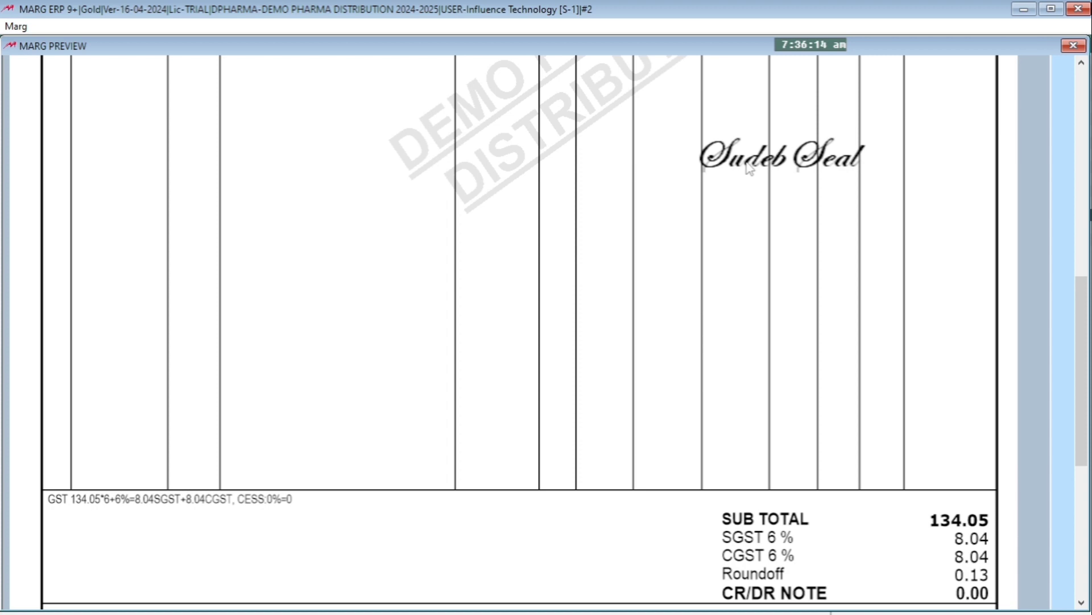
{"action": "left_click_drag", "start_coordinate": [1075, 333], "coordinate": [1084, 414]}
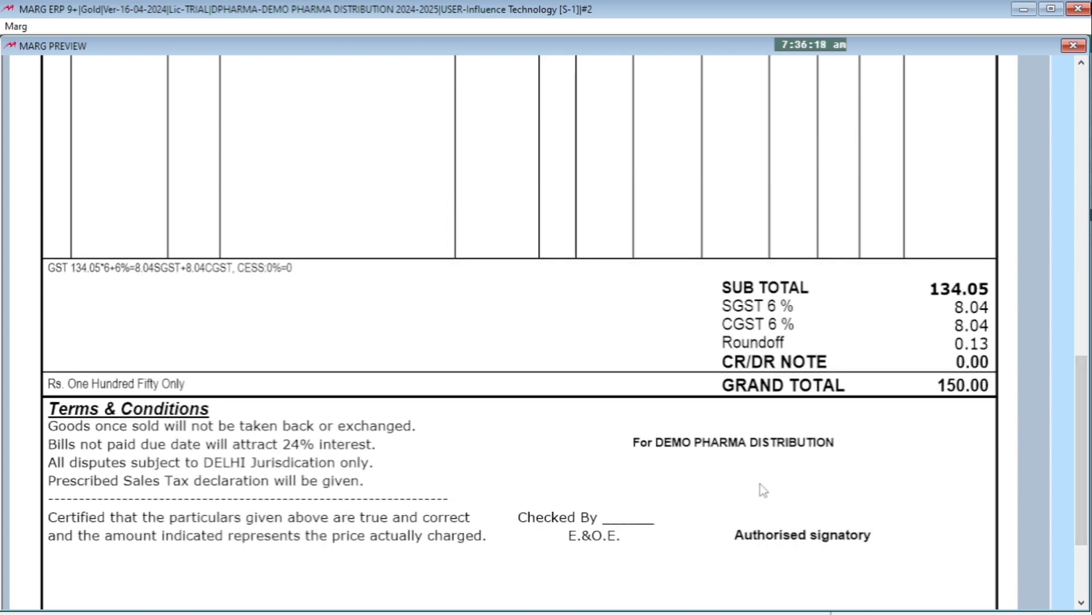
{"action": "scroll", "coordinate": [842, 308], "scroll_direction": "up", "scroll_amount": 5}
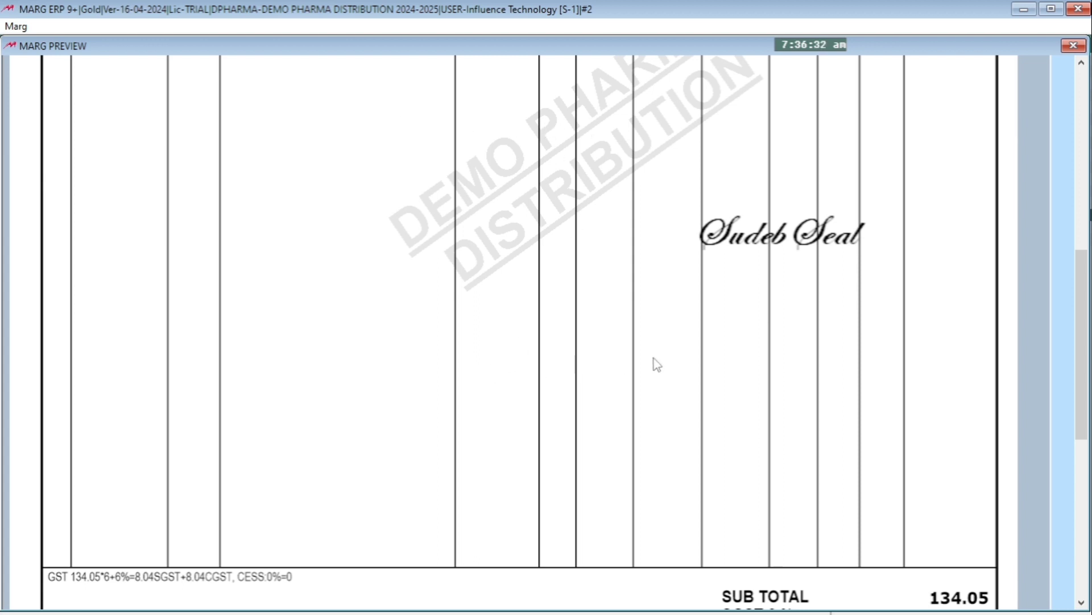
{"action": "scroll", "coordinate": [651, 366], "scroll_direction": "down", "scroll_amount": 1}
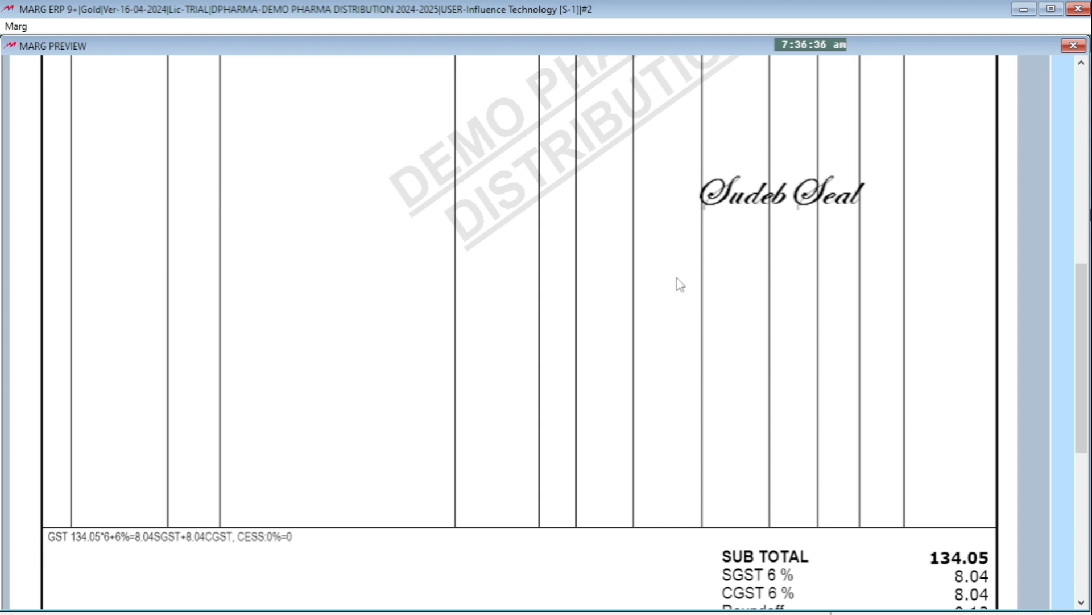
{"action": "scroll", "coordinate": [651, 202], "scroll_direction": "down", "scroll_amount": 1}
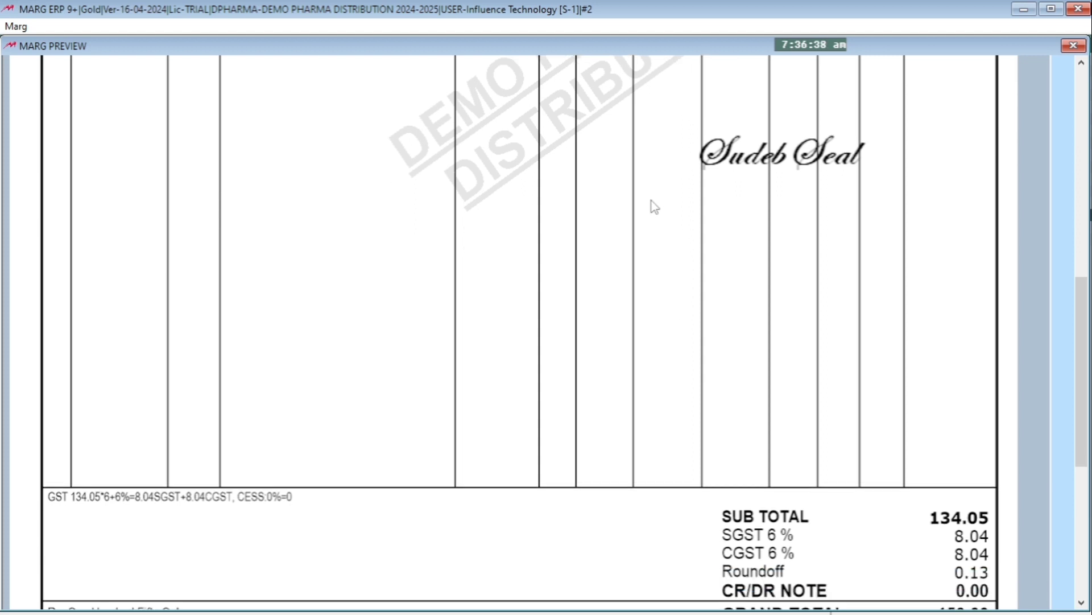
{"action": "scroll", "coordinate": [617, 569], "scroll_direction": "down", "scroll_amount": 1}
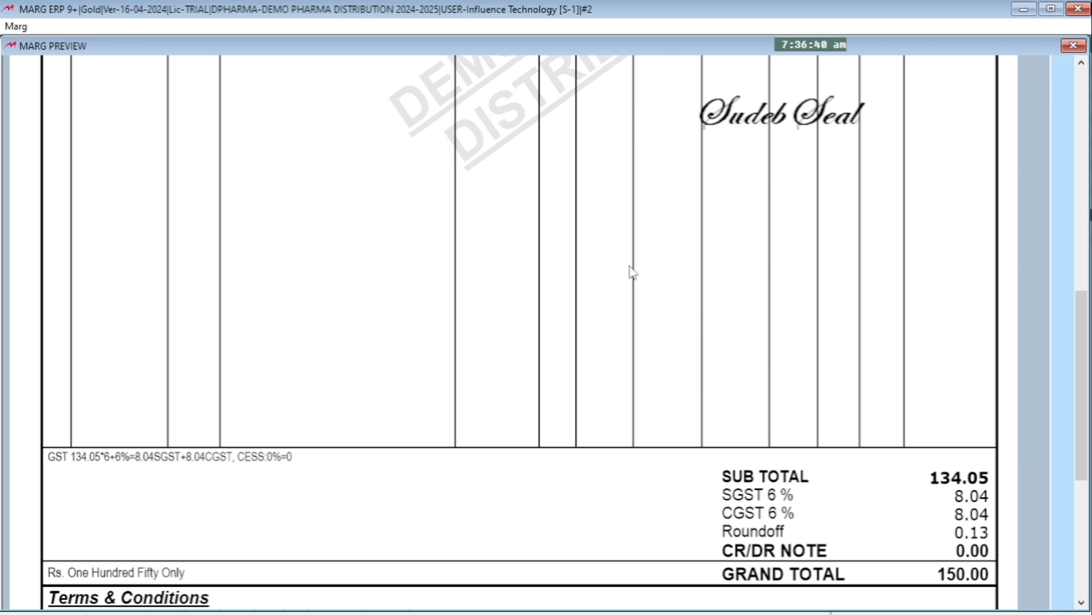
{"action": "scroll", "coordinate": [635, 364], "scroll_direction": "down", "scroll_amount": 2}
{"action": "scroll", "coordinate": [634, 547], "scroll_direction": "down", "scroll_amount": 5}
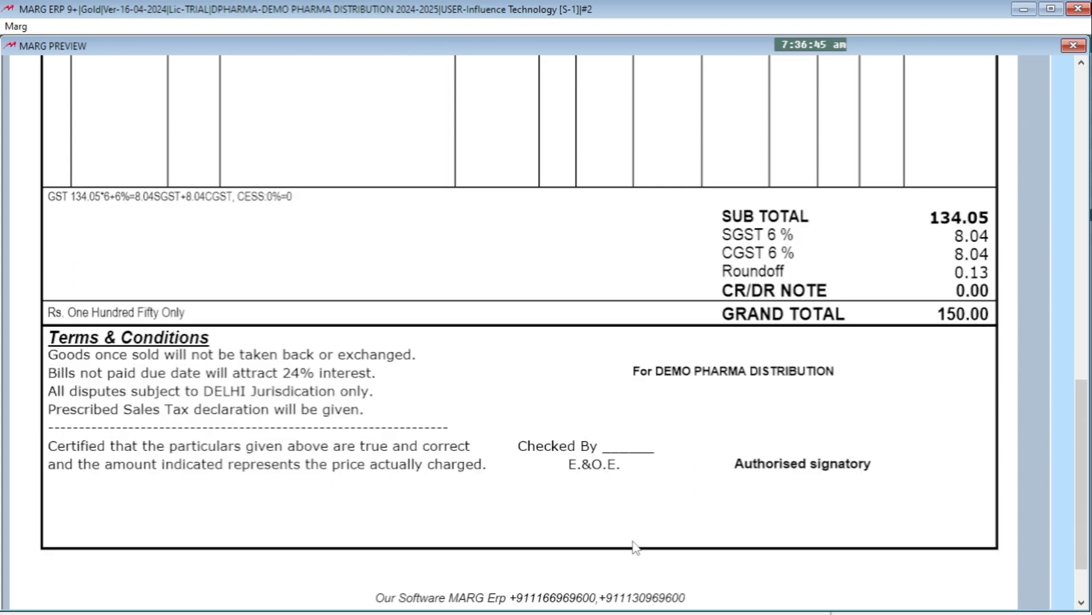
{"action": "key", "text": "Escape"}
Calculate 515/2 plus 515 with the calculator and close the A2Z PHARMACY sale bill
{"action": "key", "text": "F12"}
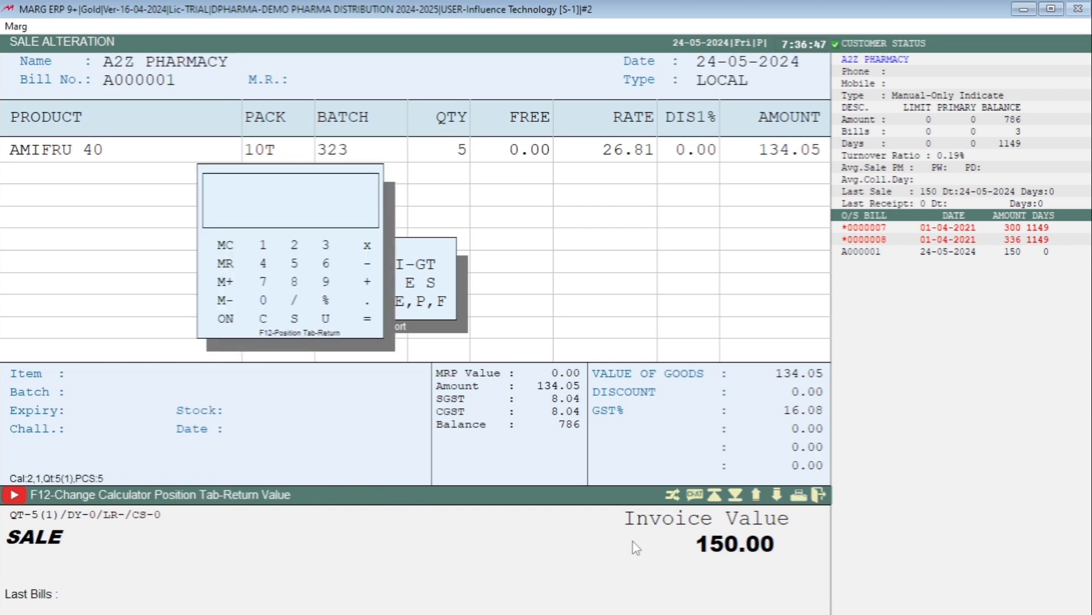
{"action": "type", "text": "515/2"}
{"action": "key", "text": "Return"}
{"action": "type", "text": "+515"}
{"action": "key", "text": "Return"}
{"action": "key", "text": "Escape"}
{"action": "key", "text": "Escape"}
{"action": "key", "text": "Escape"}
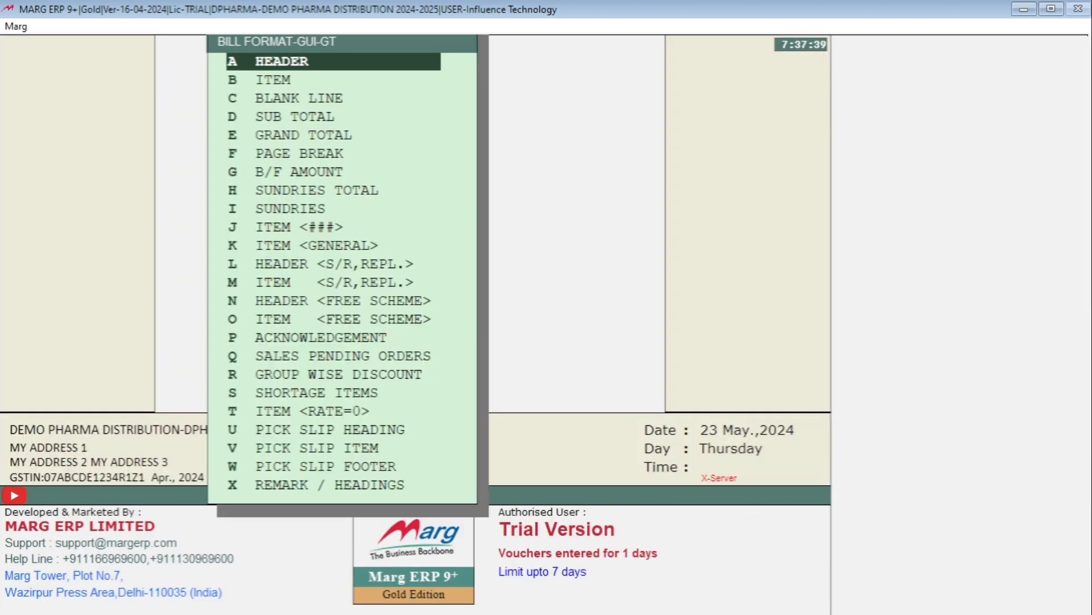
Set the first coordinate of the page-border DrawBox line in the GT header to 772 and save the header
{"action": "key", "text": "Return"}
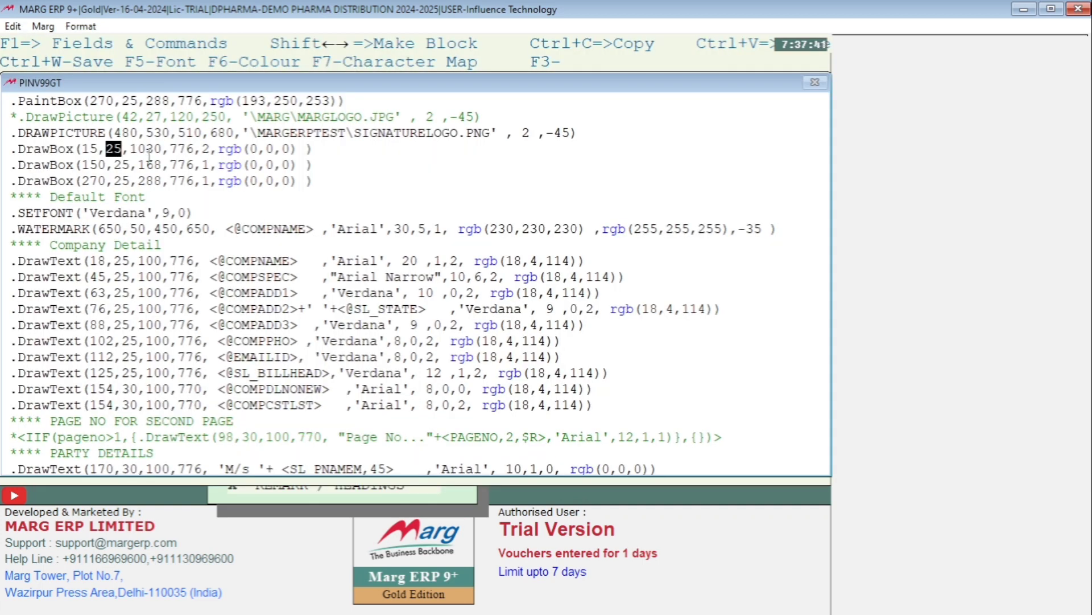
{"action": "left_click", "coordinate": [100, 149]}
{"action": "left_click", "coordinate": [98, 149]}
{"action": "key", "text": "BackSpace"}
{"action": "key", "text": "BackSpace"}
{"action": "type", "text": "772"}
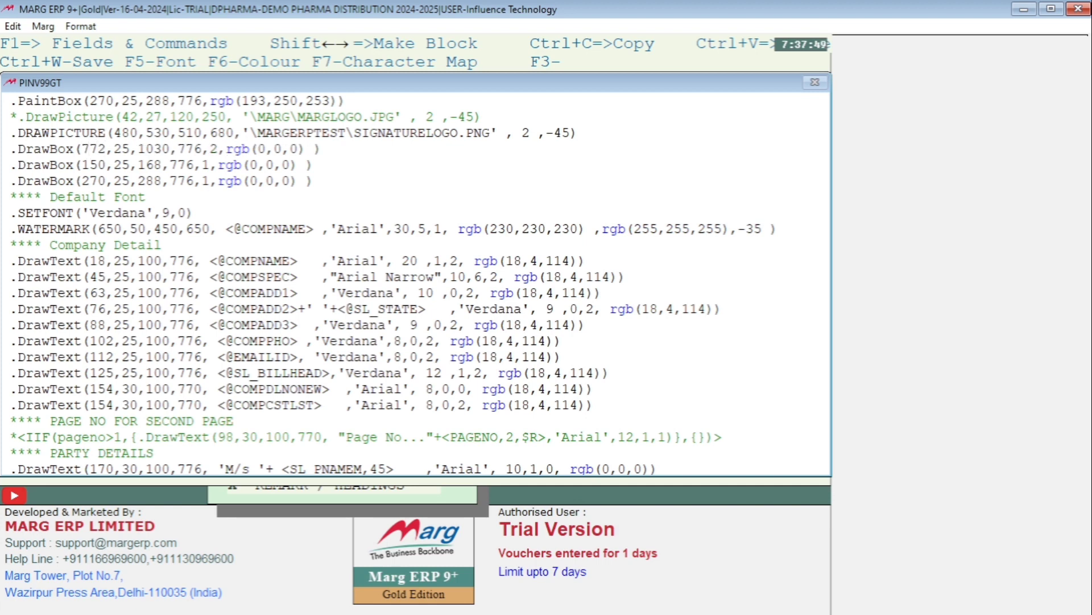
{"action": "key", "text": "Escape"}
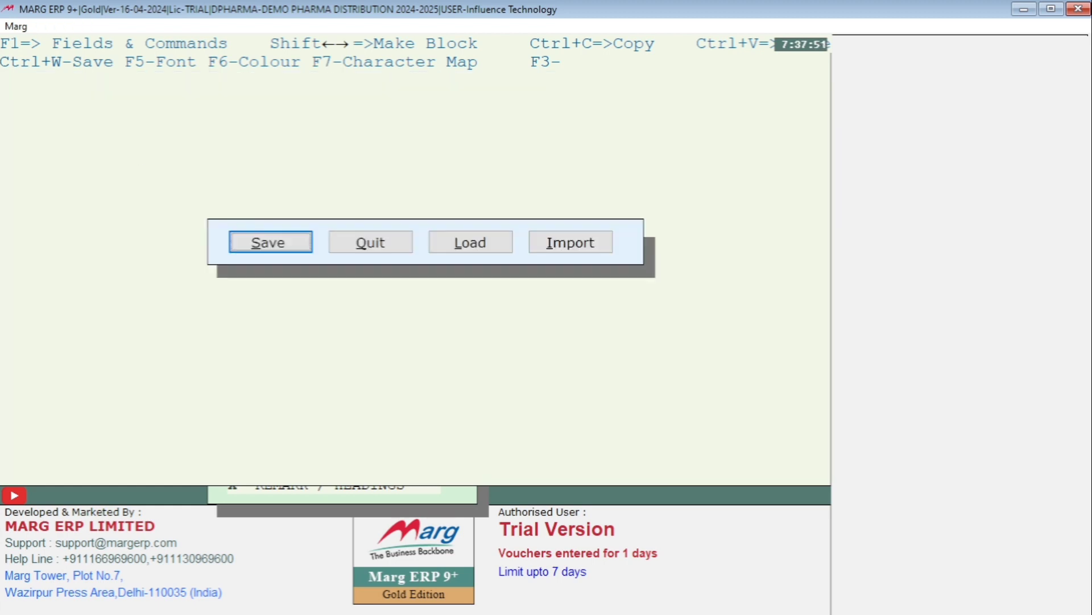
{"action": "key", "text": "Return"}
Preview the A2Z PHARMACY sale bill in the GT Full Page Local format to check the page border, and close the bill
{"action": "key", "text": "alt+m"}
{"action": "key", "text": "Return"}
{"action": "key", "text": "Return"}
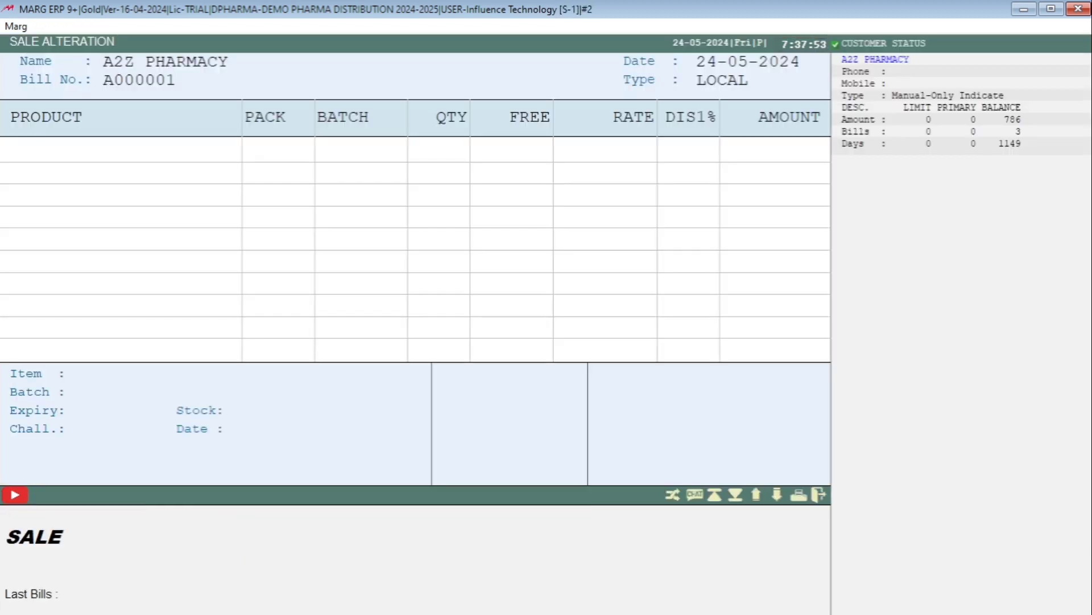
{"action": "key", "text": "Return"}
{"action": "key", "text": "F2"}
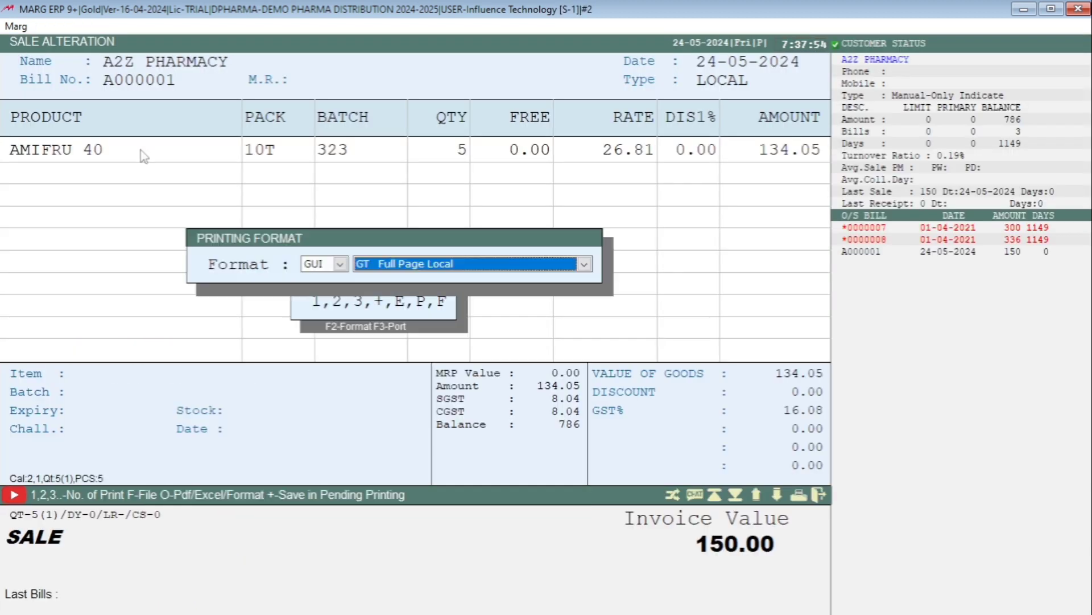
{"action": "key", "text": "Return"}
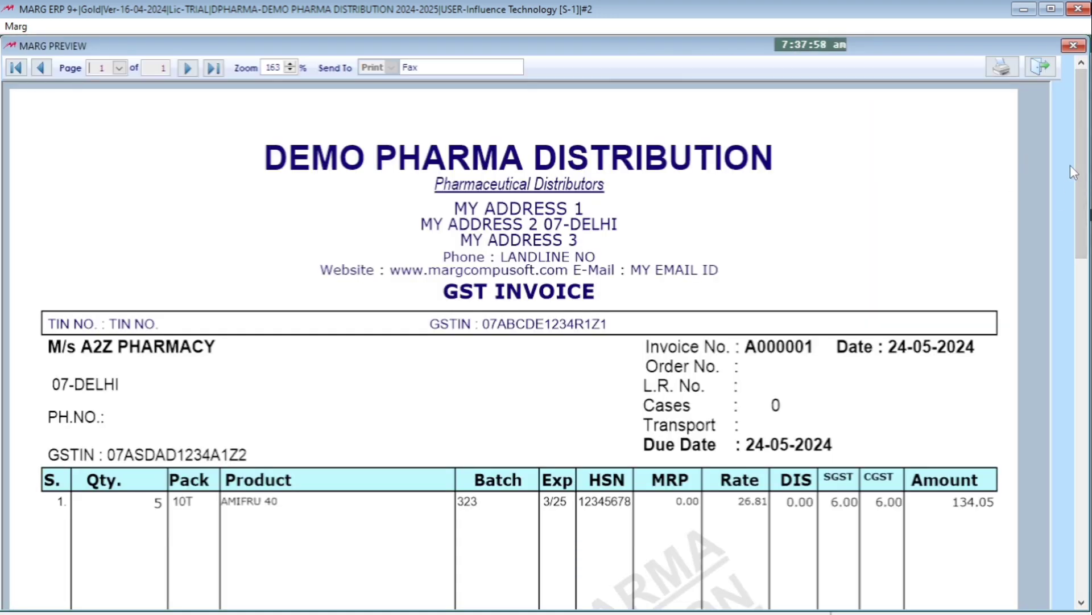
{"action": "mouse_move", "coordinate": [1087, 149]}
{"action": "left_mouse_down"}
{"action": "mouse_move", "coordinate": [1087, 301]}
{"action": "mouse_move", "coordinate": [1087, 146]}
{"action": "left_mouse_up"}
{"action": "key", "text": "Escape"}
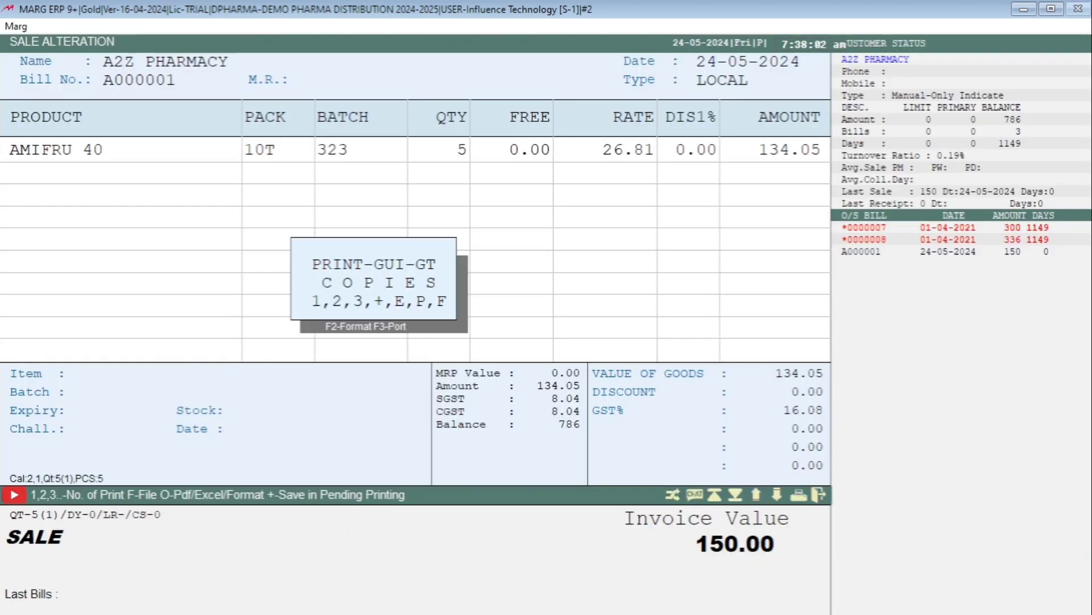
{"action": "key", "text": "Escape"}
{"action": "key", "text": "Escape"}
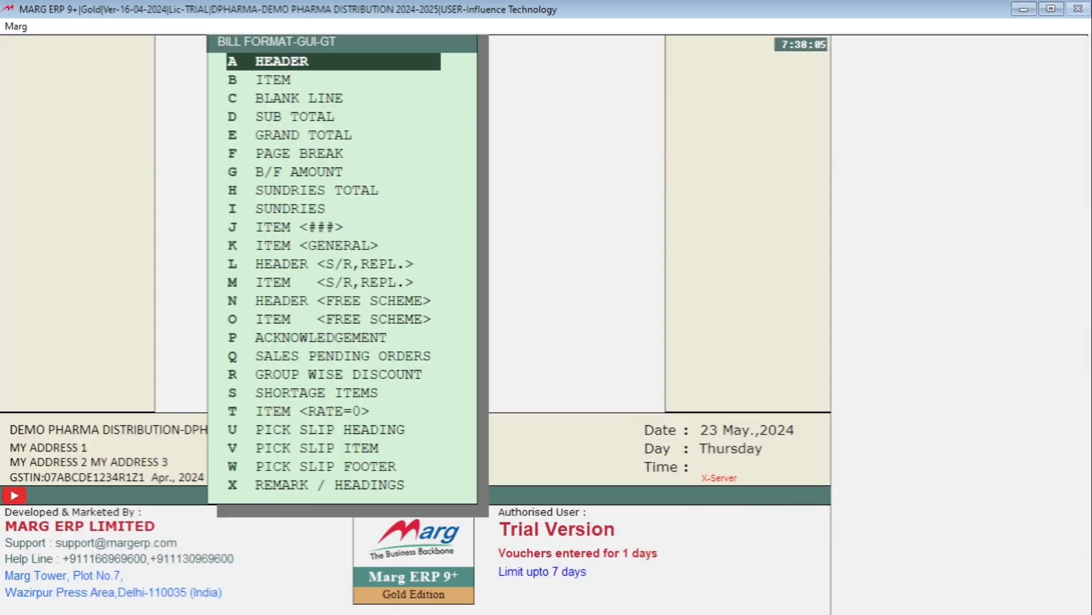
Reopen the GT header and restore the first coordinate of the page-border DrawBox line to 15
{"action": "key", "text": "Return"}
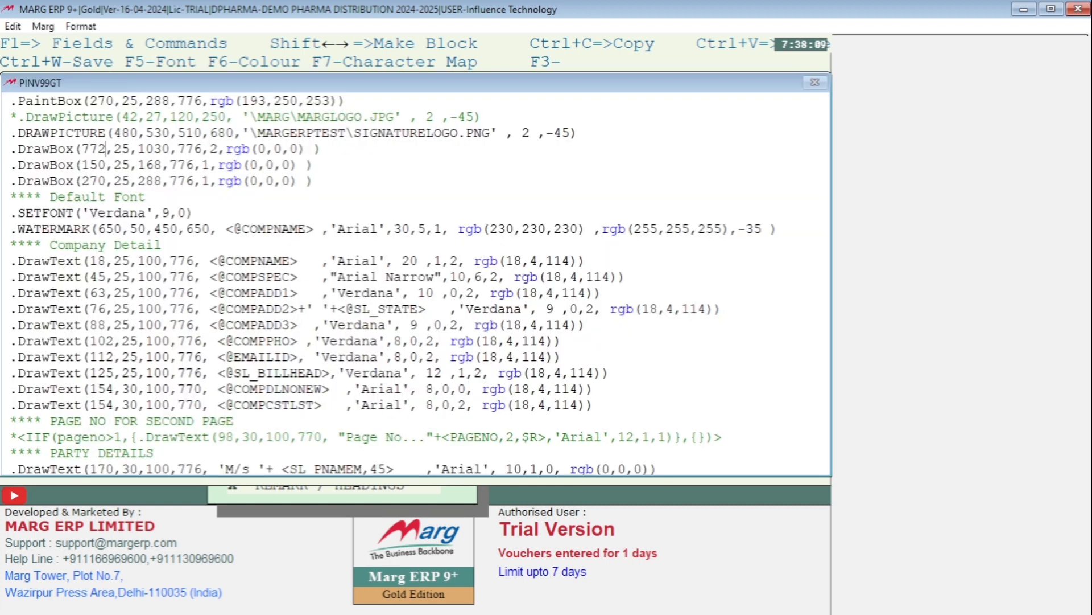
{"action": "key", "text": "BackSpace"}
{"action": "key", "text": "BackSpace"}
{"action": "key", "text": "BackSpace"}
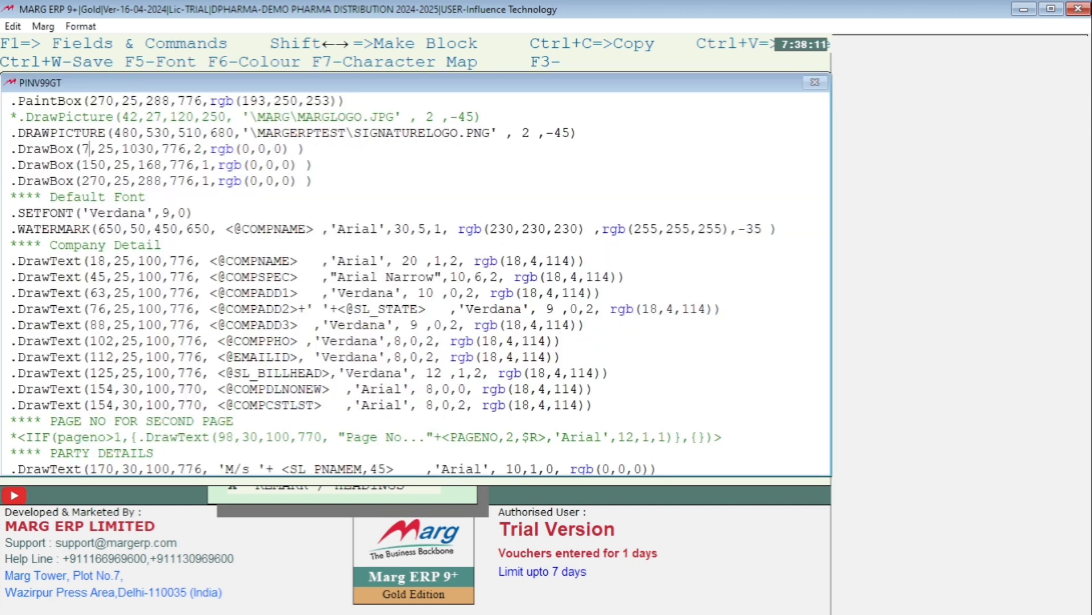
{"action": "type", "text": "15"}
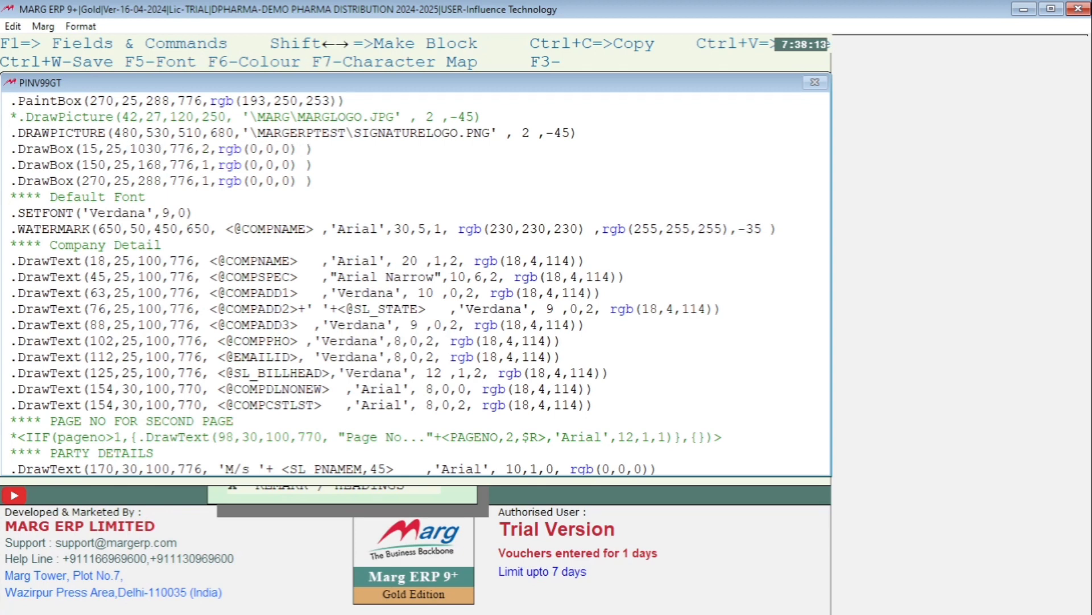
Set the first coordinate of the signature DRAWPICTURE line in the GT header to 772 and save the header
{"action": "left_click", "coordinate": [138, 133]}
{"action": "key", "text": "BackSpace"}
{"action": "key", "text": "BackSpace"}
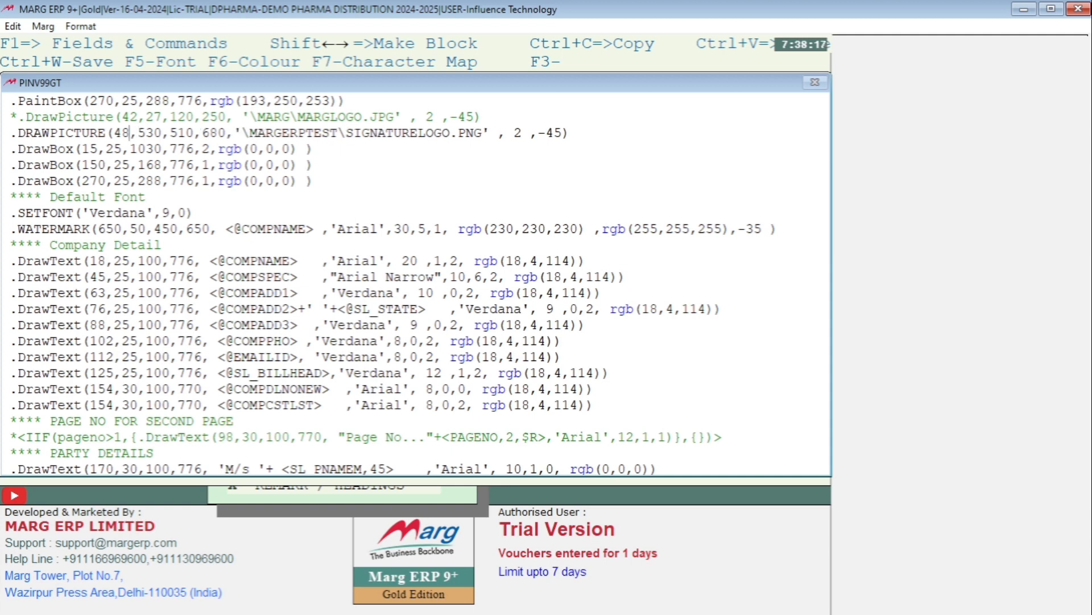
{"action": "key", "text": "BackSpace"}
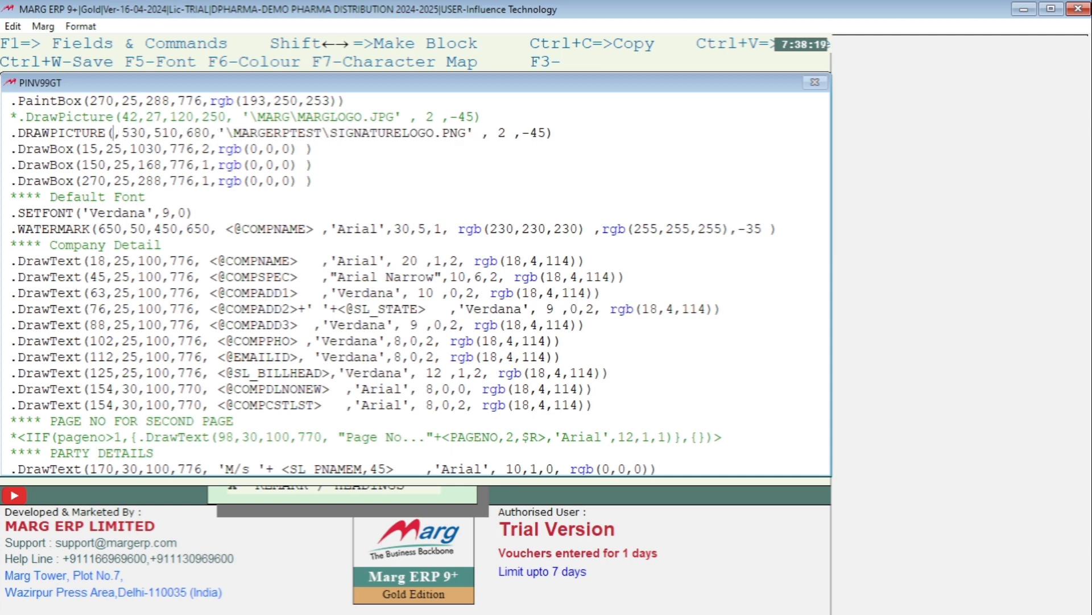
{"action": "type", "text": "772"}
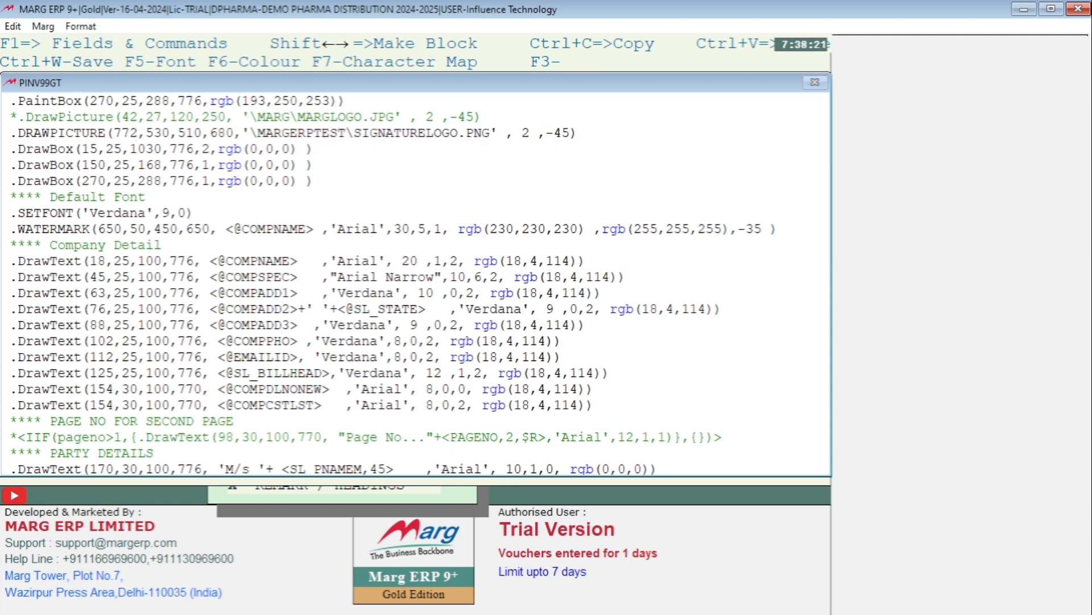
{"action": "key", "text": "Escape"}
{"action": "key", "text": "Return"}
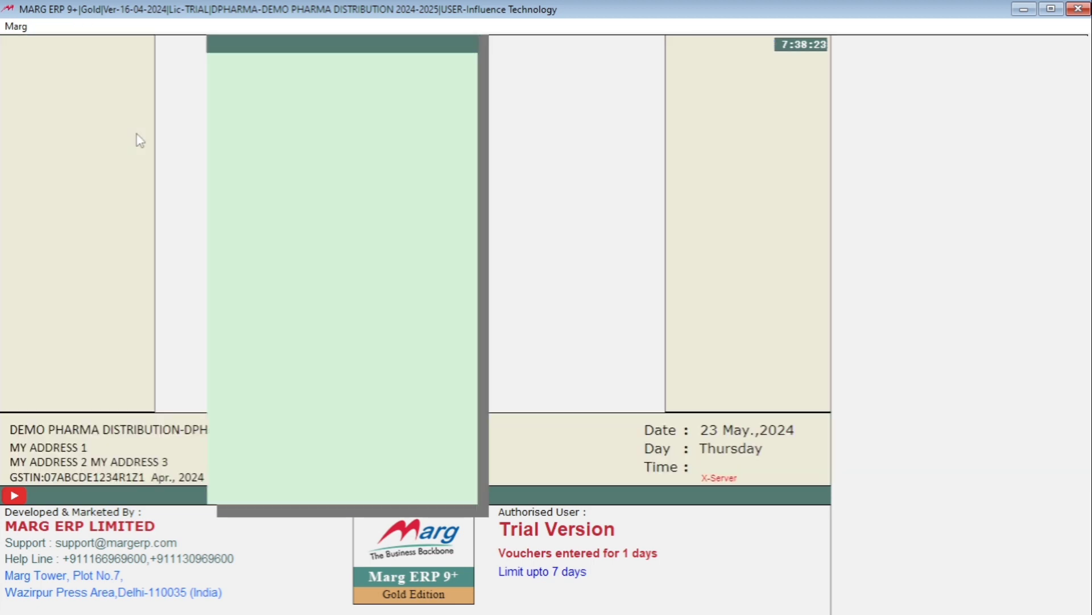
Open the A2Z PHARMACY sale bill for modification and preview one copy of it in the GT print format
{"action": "key", "text": "alt+m"}
{"action": "key", "text": "Return"}
{"action": "key", "text": "Return"}
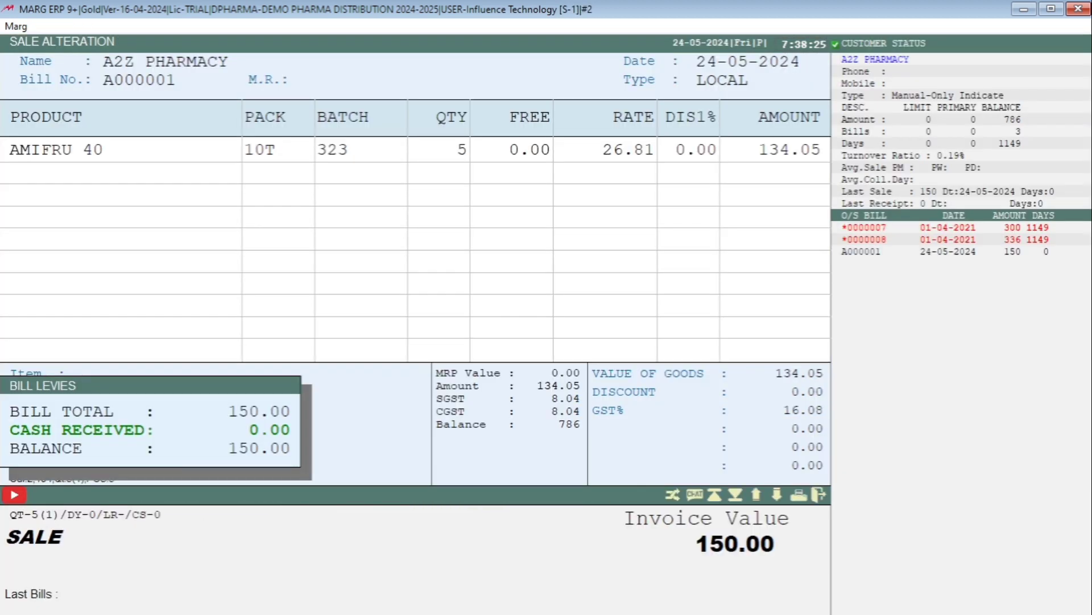
{"action": "key", "text": "Return"}
{"action": "key", "text": "F2"}
{"action": "key", "text": "Return"}
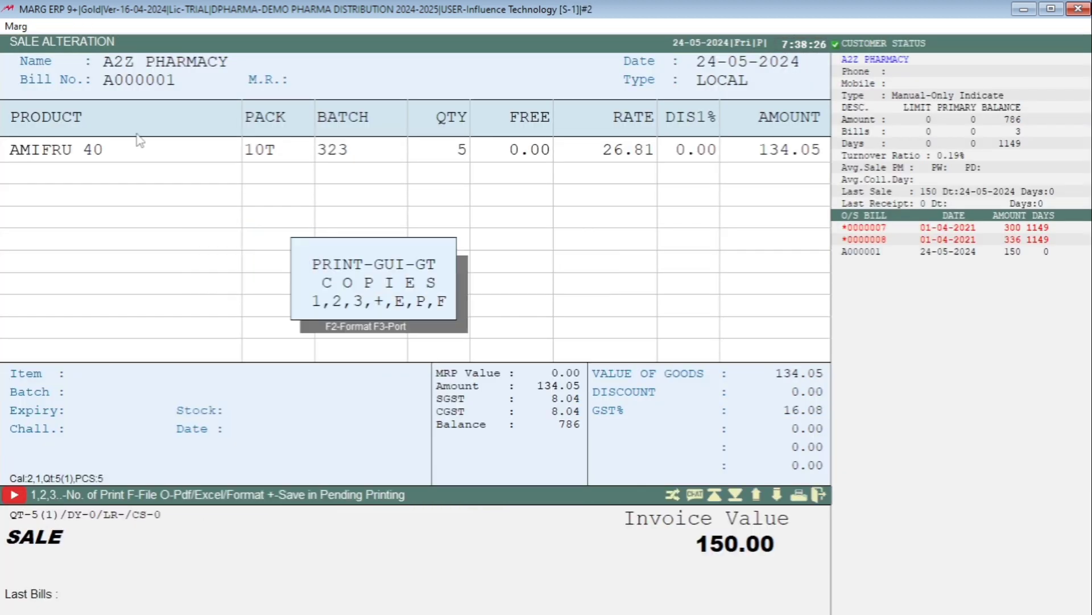
{"action": "key", "text": "1"}
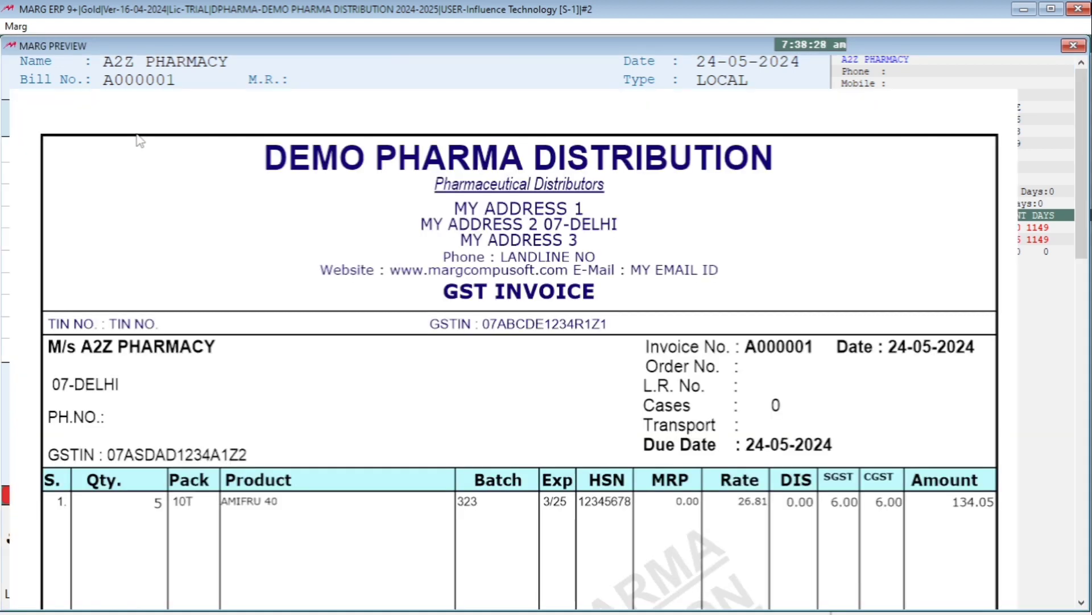
Examine the signature's shape and its position relative to Authorised signatory in the invoice preview, and close the bill
{"action": "scroll", "coordinate": [106, 168], "scroll_direction": "down", "scroll_amount": 5}
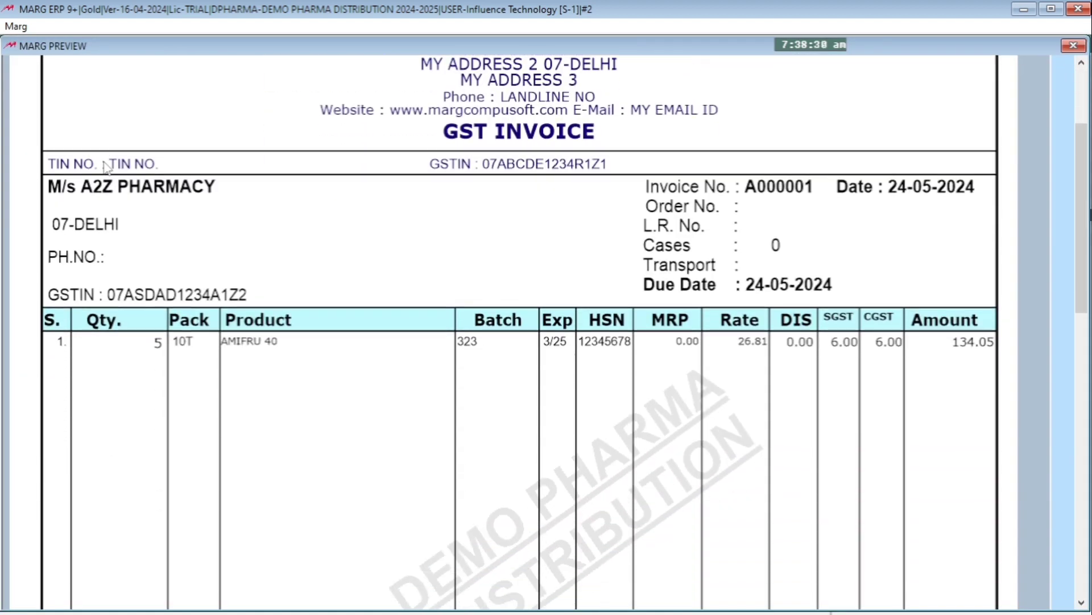
{"action": "scroll", "coordinate": [102, 176], "scroll_direction": "down", "scroll_amount": 5}
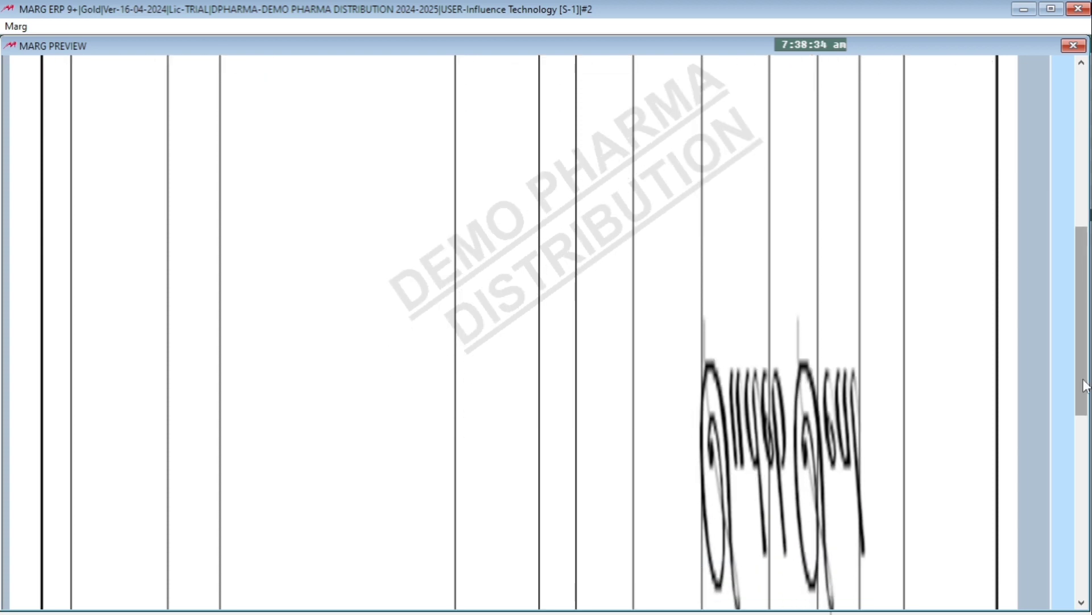
{"action": "left_click", "coordinate": [1085, 458]}
{"action": "scroll", "coordinate": [1085, 458], "scroll_direction": "up", "scroll_amount": 5}
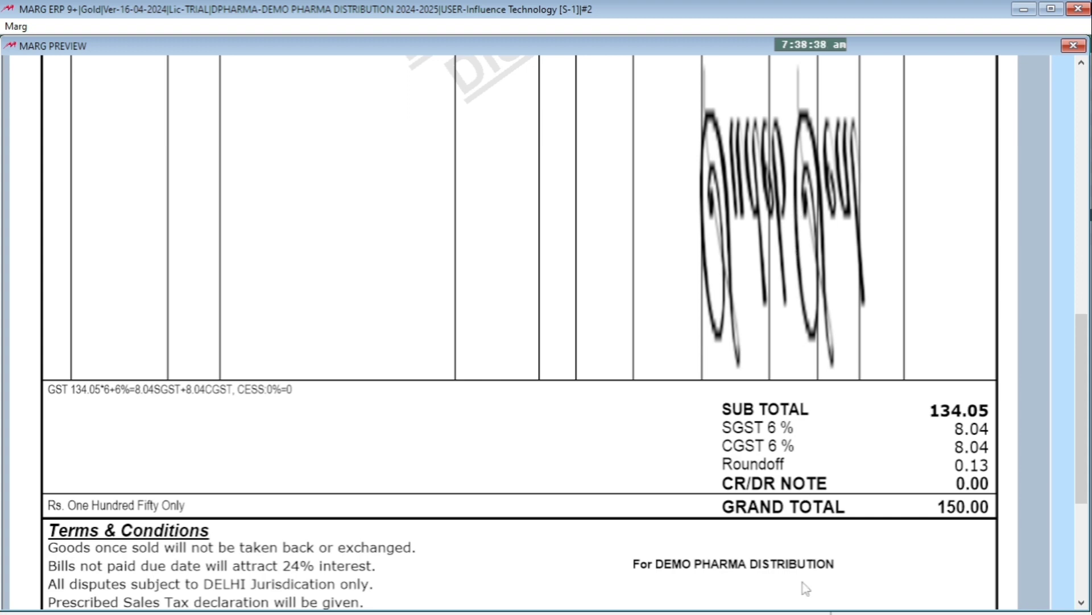
{"action": "scroll", "coordinate": [808, 560], "scroll_direction": "down", "scroll_amount": 3}
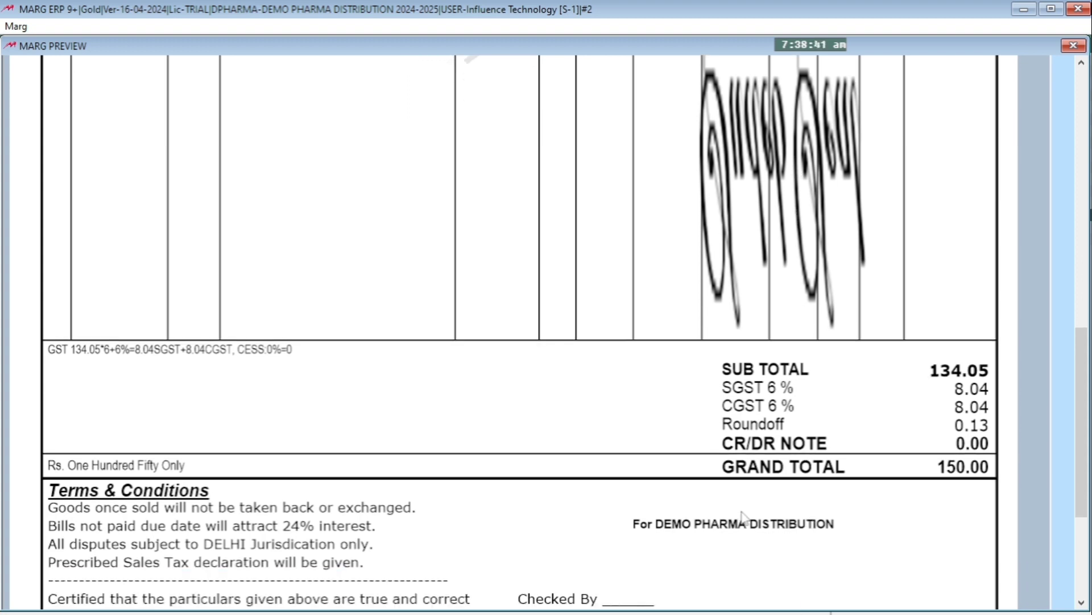
{"action": "scroll", "coordinate": [742, 489], "scroll_direction": "down", "scroll_amount": 2}
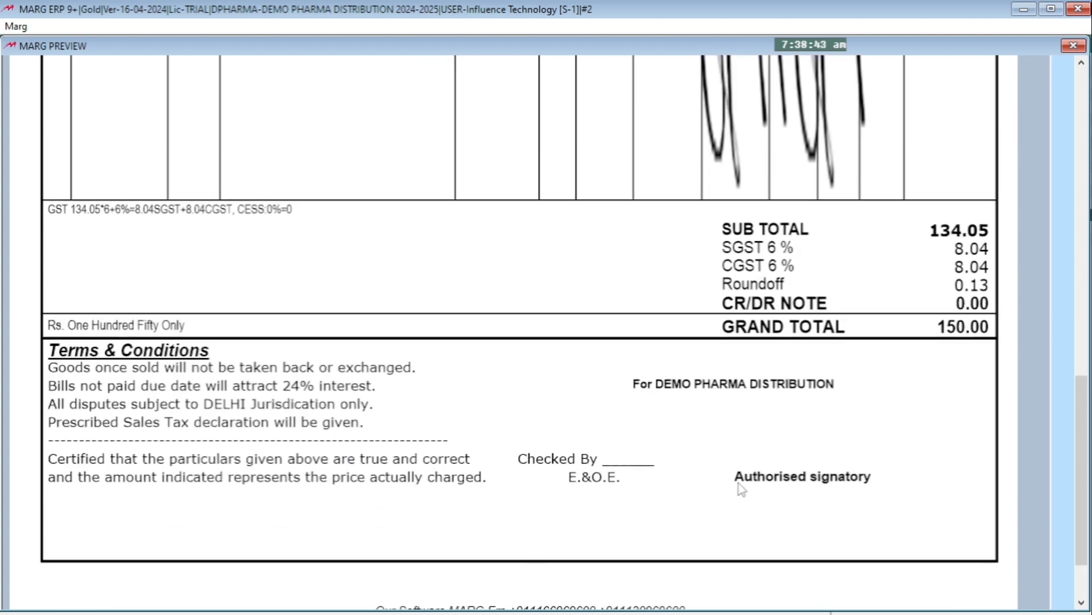
{"action": "scroll", "coordinate": [741, 486], "scroll_direction": "up", "scroll_amount": 5}
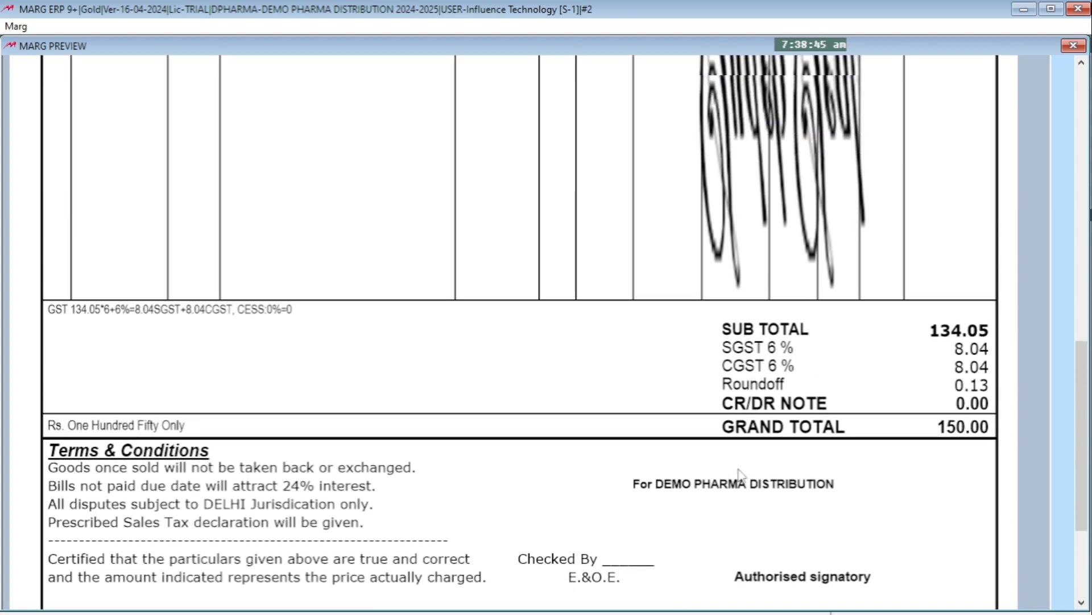
{"action": "scroll", "coordinate": [739, 475], "scroll_direction": "up", "scroll_amount": 4}
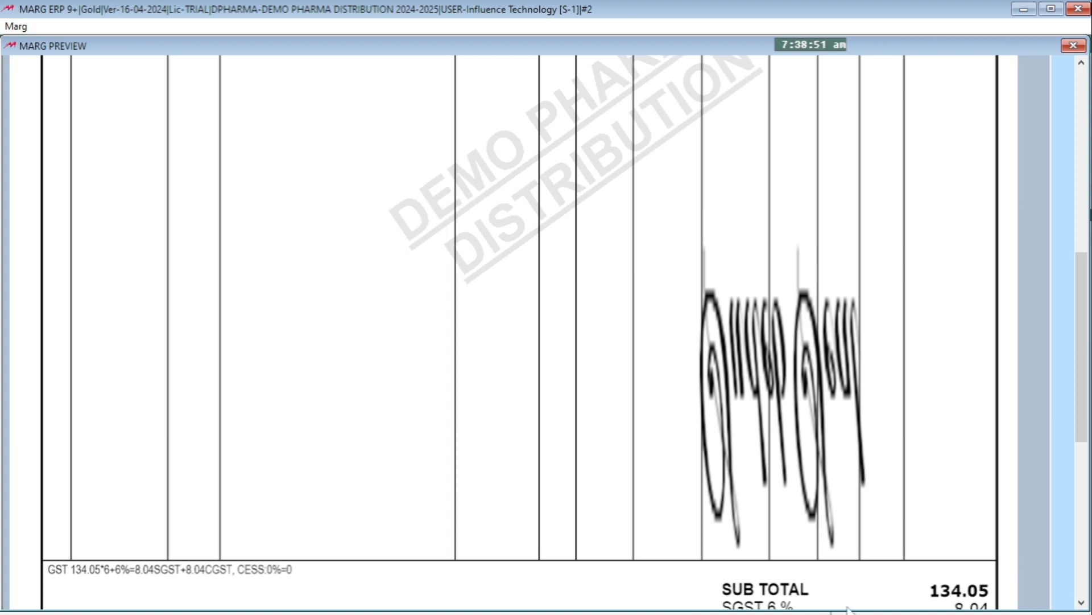
{"action": "key", "text": "Escape"}
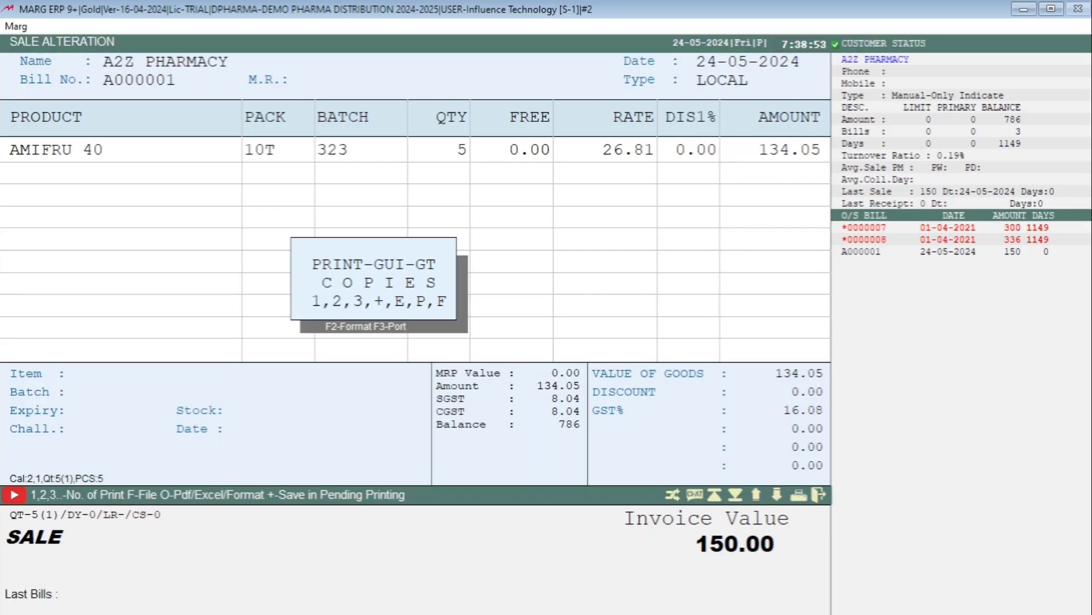
{"action": "key", "text": "Escape"}
Reopen the GT header and set the first coordinate of the signature DRAWPICTURE line to 900
{"action": "key", "text": "alt+F5"}
{"action": "key", "text": "Return"}
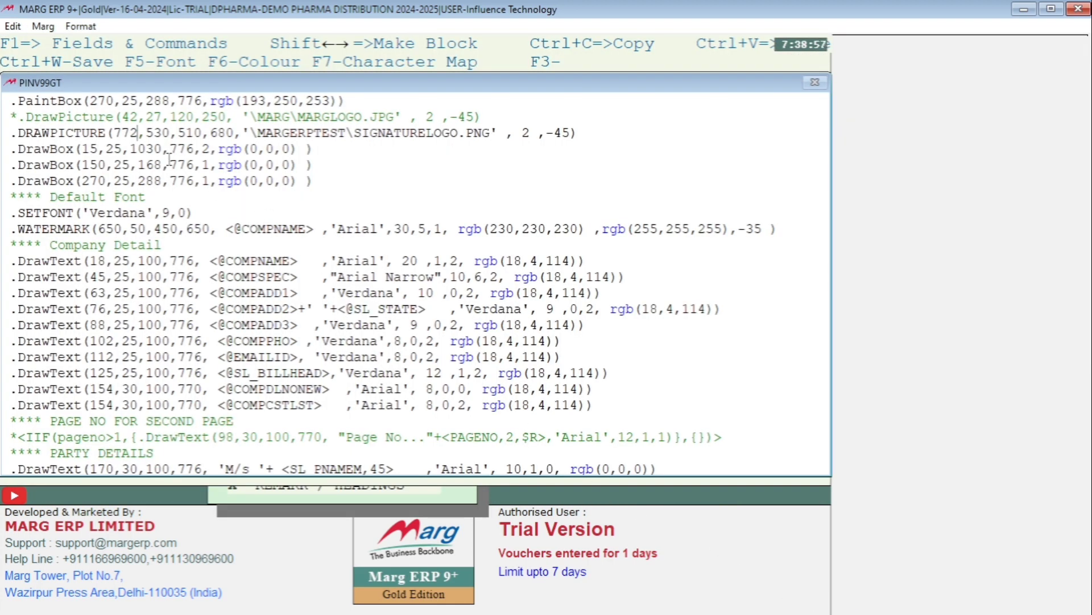
{"action": "left_click", "coordinate": [137, 135]}
{"action": "key", "text": "BackSpace"}
{"action": "key", "text": "BackSpace"}
{"action": "key", "text": "BackSpace"}
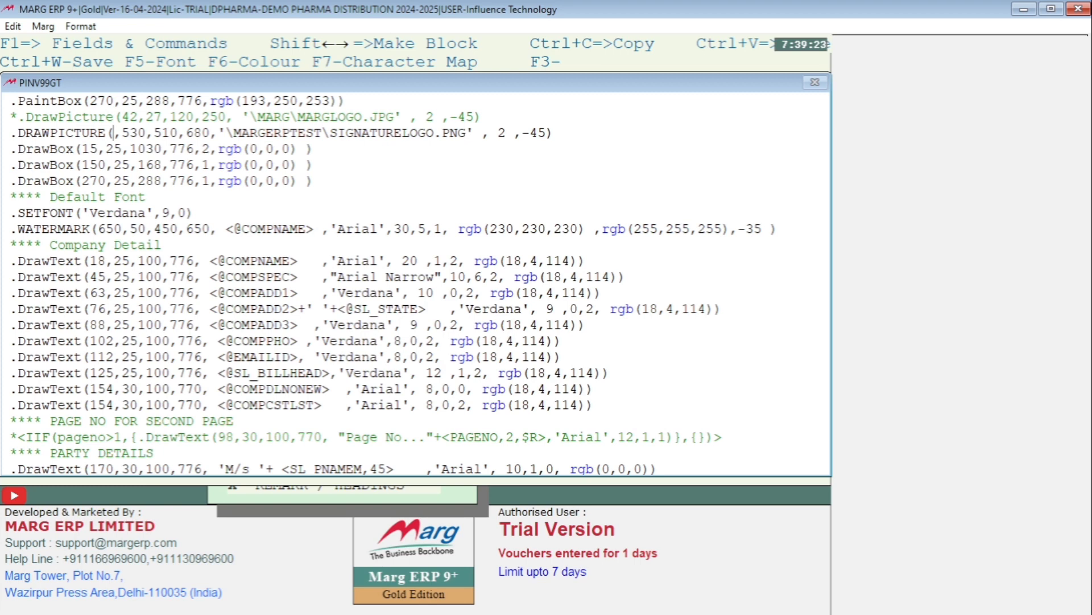
{"action": "type", "text": "900"}
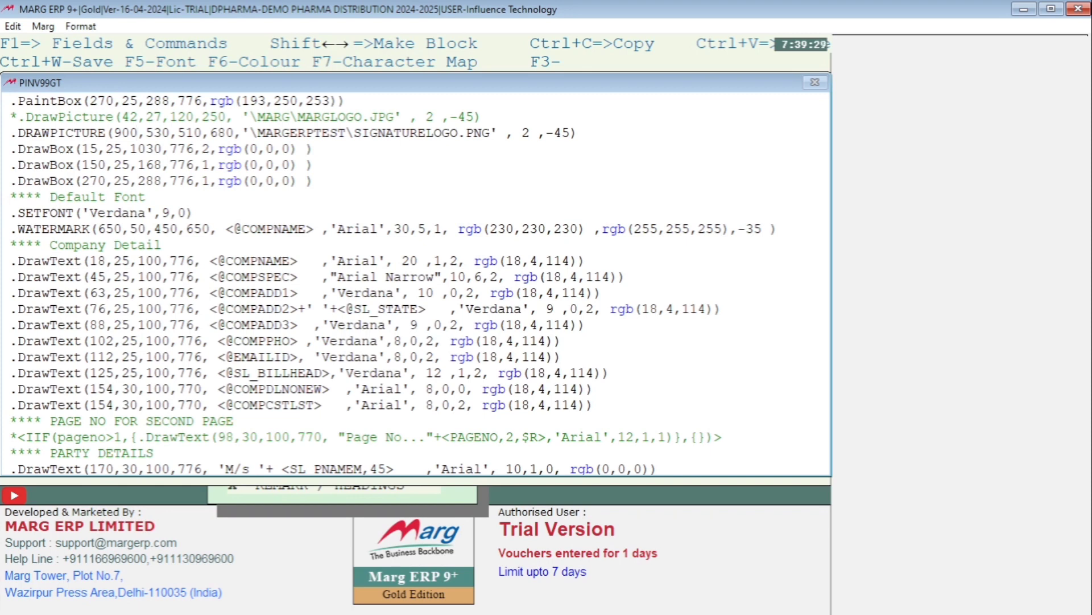
Set the third coordinate of the signature DRAWPICTURE line to 1000 and save the header
{"action": "key", "text": "Right"}
{"action": "key", "text": "Right"}
{"action": "key", "text": "Right"}
{"action": "key", "text": "Right"}
{"action": "key", "text": "Right"}
{"action": "key", "text": "Right"}
{"action": "key", "text": "Right"}
{"action": "key", "text": "BackSpace"}
{"action": "key", "text": "BackSpace"}
{"action": "key", "text": "BackSpace"}
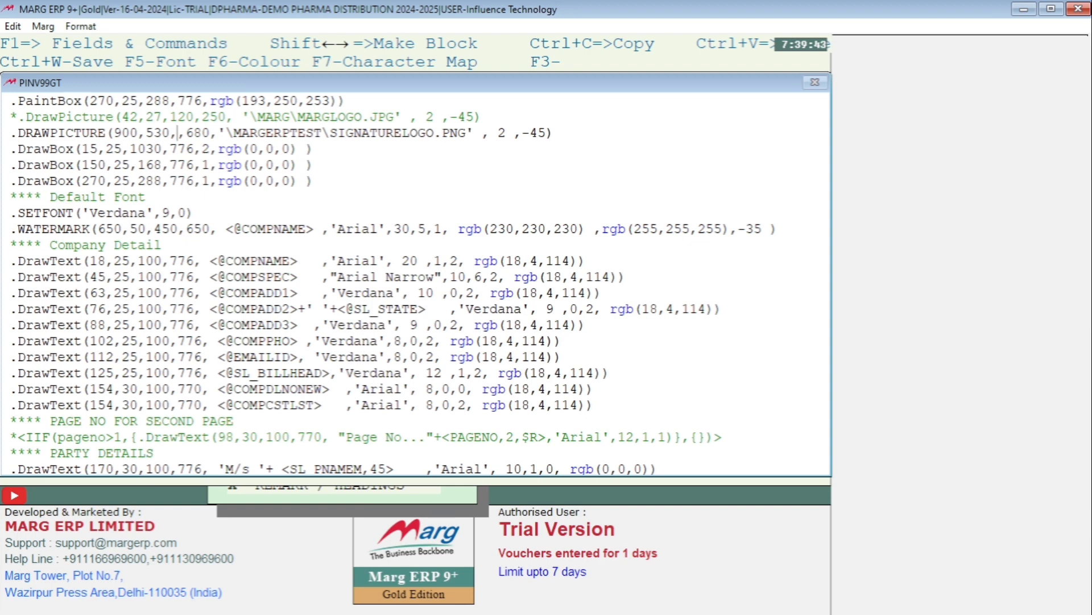
{"action": "type", "text": "100"}
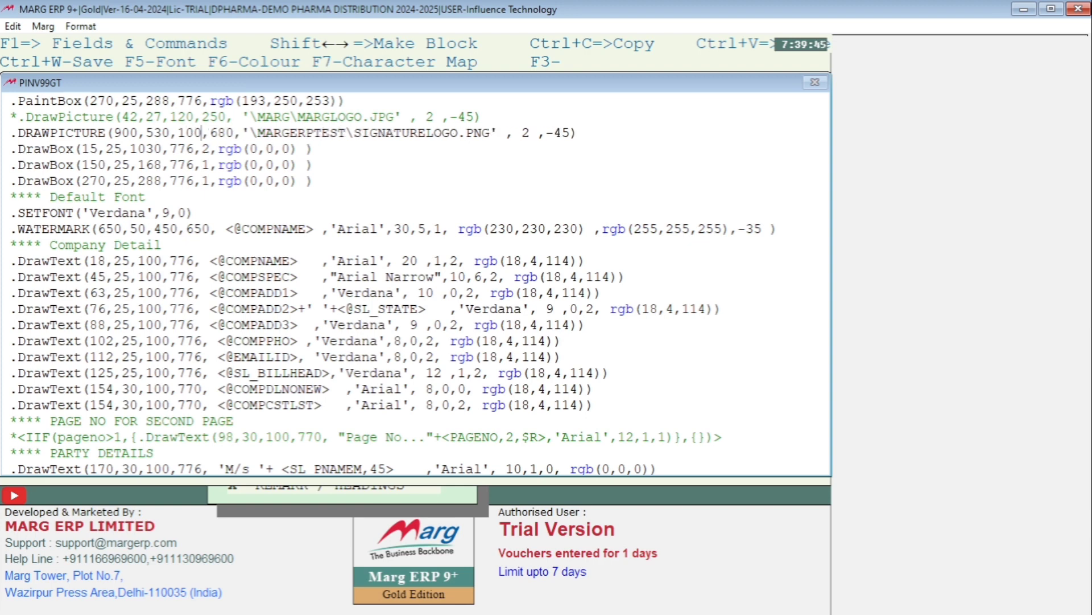
{"action": "type", "text": "0"}
{"action": "key", "text": "Escape"}
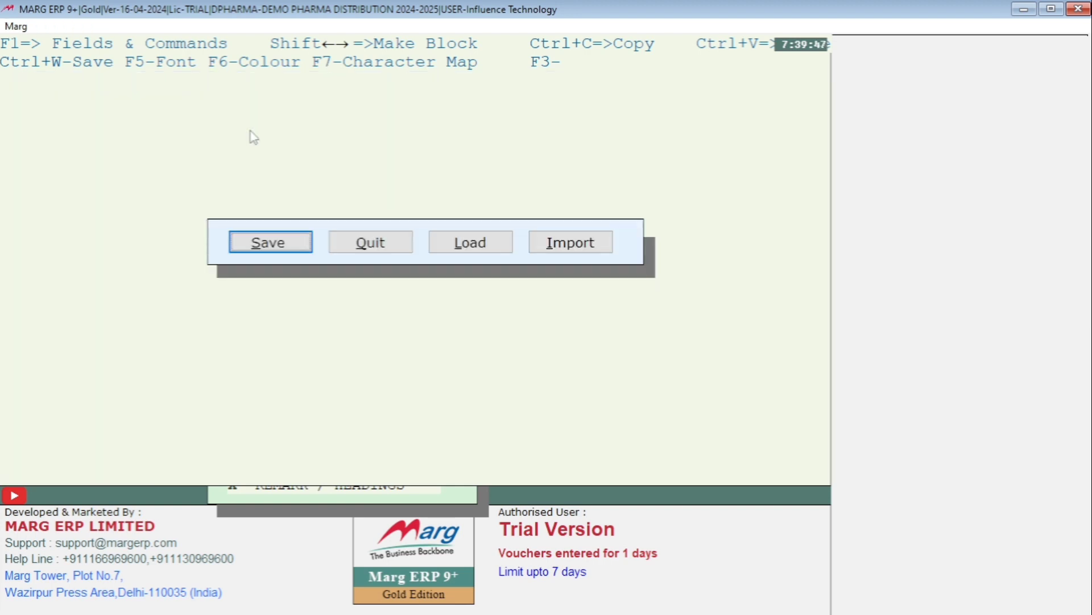
{"action": "key", "text": "Return"}
Preview the A2Z PHARMACY sale bill again and check the signature's placement in the invoice footer
{"action": "key", "text": "alt+m"}
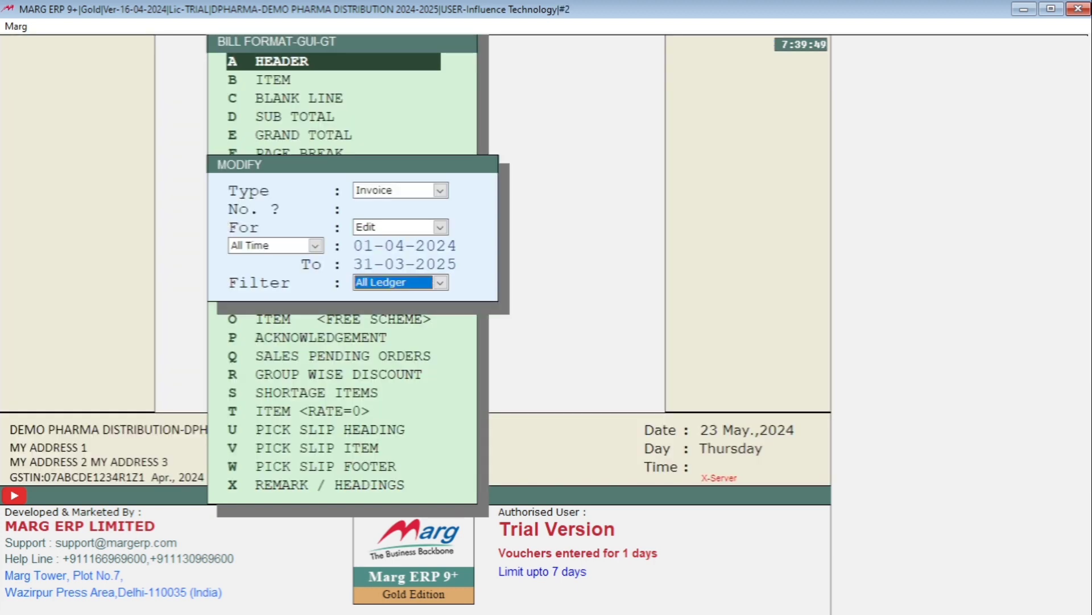
{"action": "key", "text": "Return"}
{"action": "key", "text": "Return"}
{"action": "key", "text": "Return"}
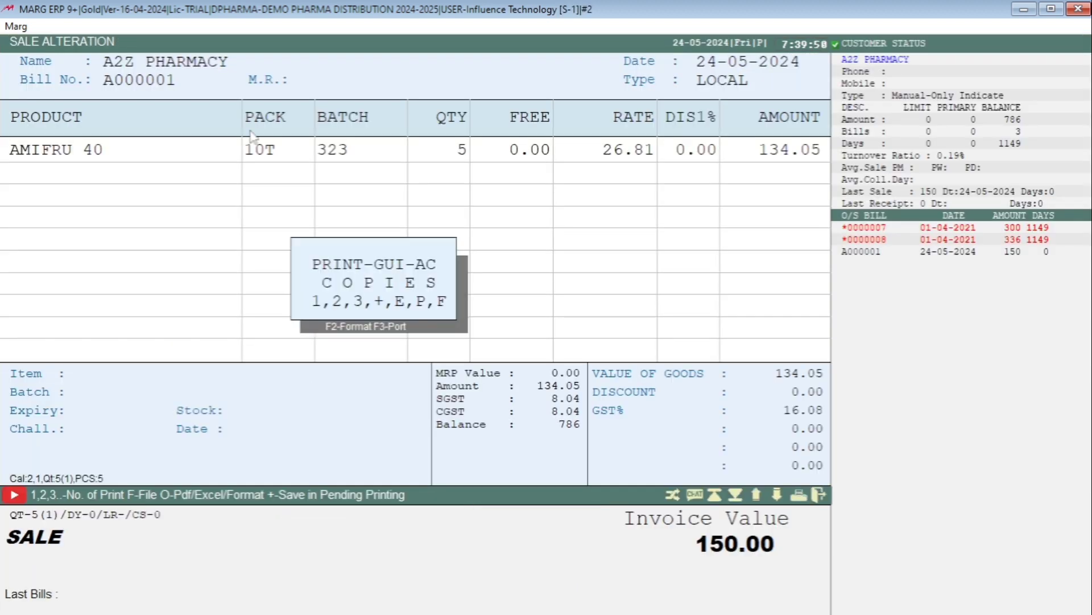
{"action": "key", "text": "p"}
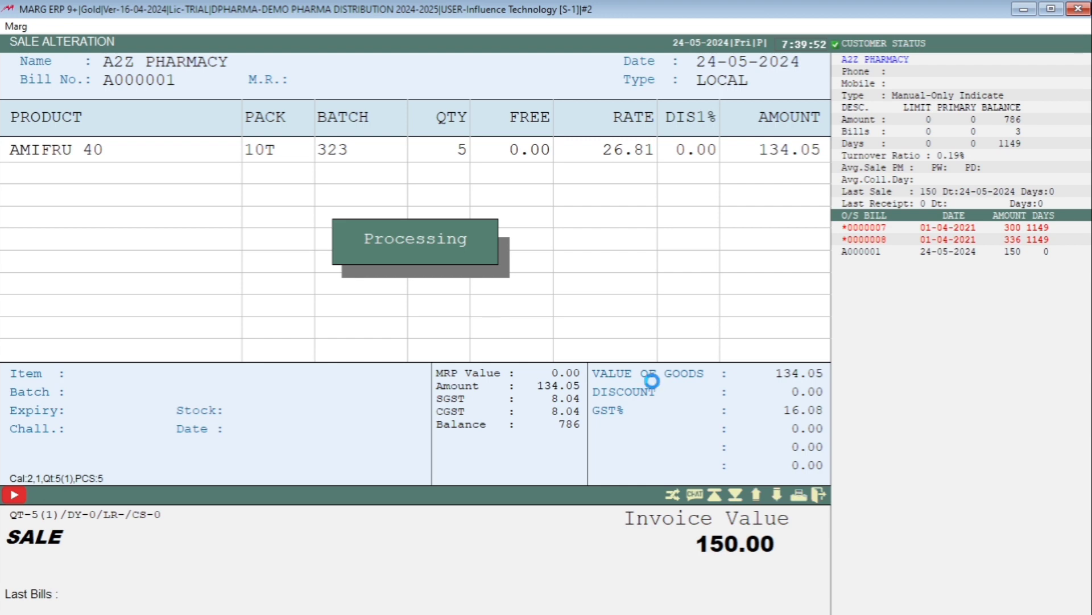
{"action": "scroll", "coordinate": [665, 401], "scroll_direction": "down", "scroll_amount": 5}
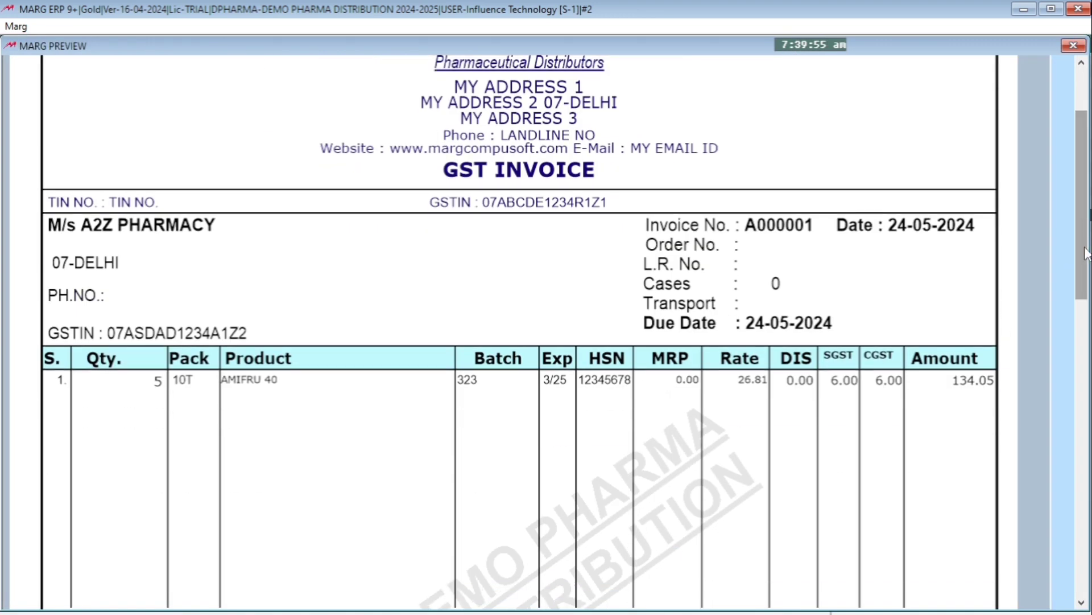
{"action": "scroll", "coordinate": [1086, 253], "scroll_direction": "down", "scroll_amount": 15}
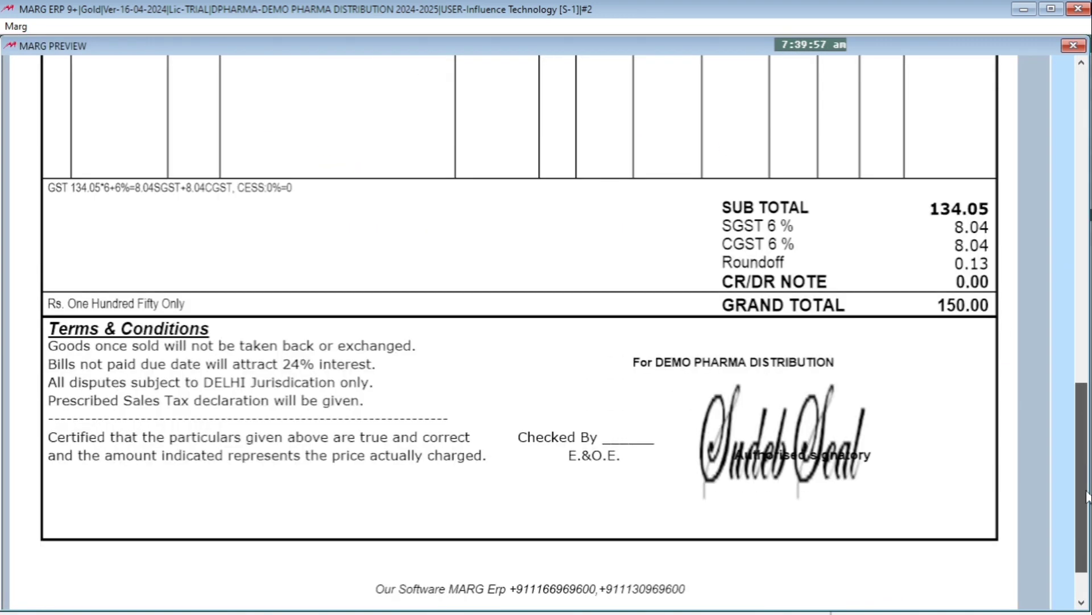
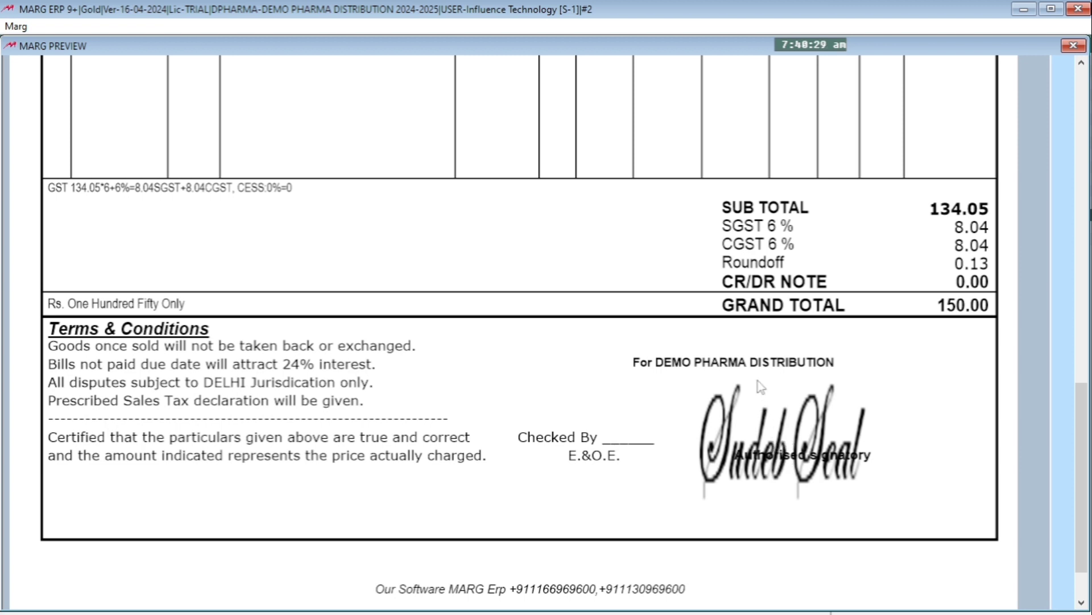
Close the invoice preview, reopen the GT header and set the first coordinate of the signature DRAWPICTURE line to 850
{"action": "key", "text": "Escape"}
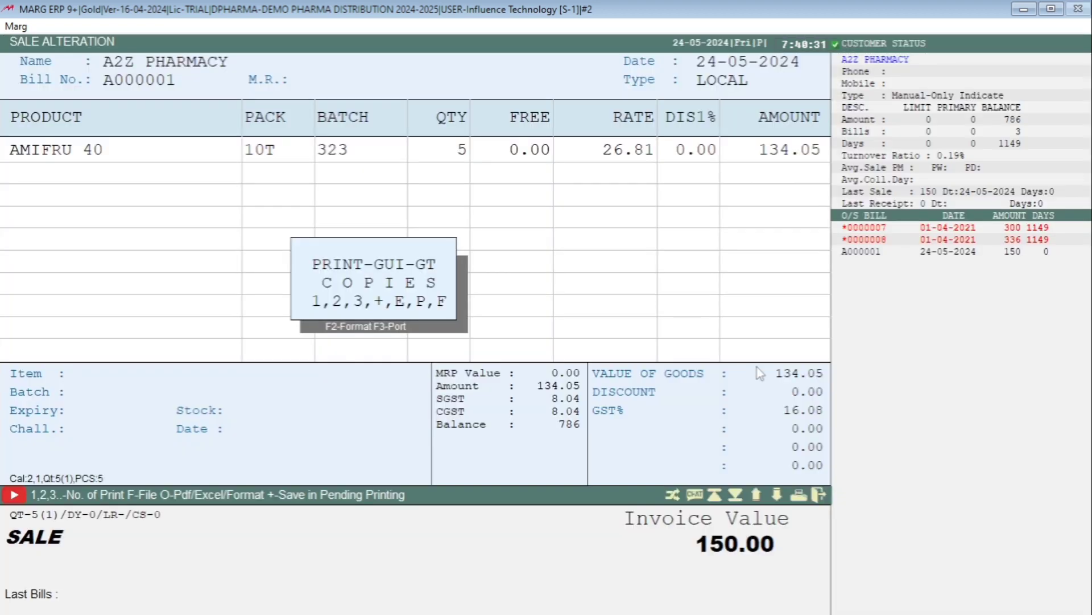
{"action": "key", "text": "Escape"}
{"action": "key", "text": "Escape"}
{"action": "key", "text": "Return"}
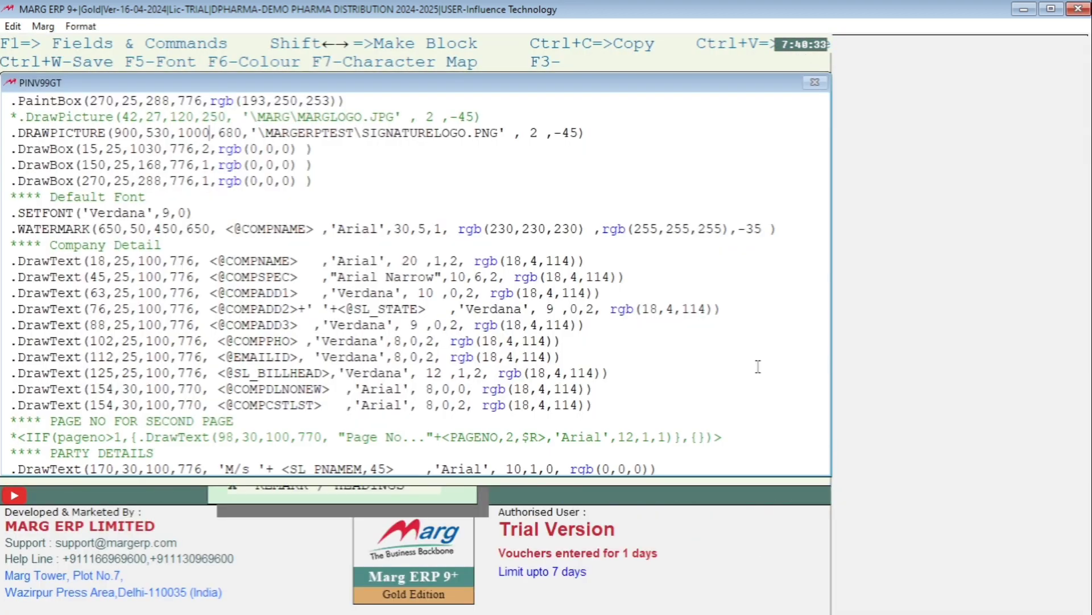
{"action": "left_click", "coordinate": [140, 135]}
{"action": "key", "text": "BackSpace"}
{"action": "key", "text": "BackSpace"}
{"action": "key", "text": "BackSpace"}
{"action": "type", "text": "8"}
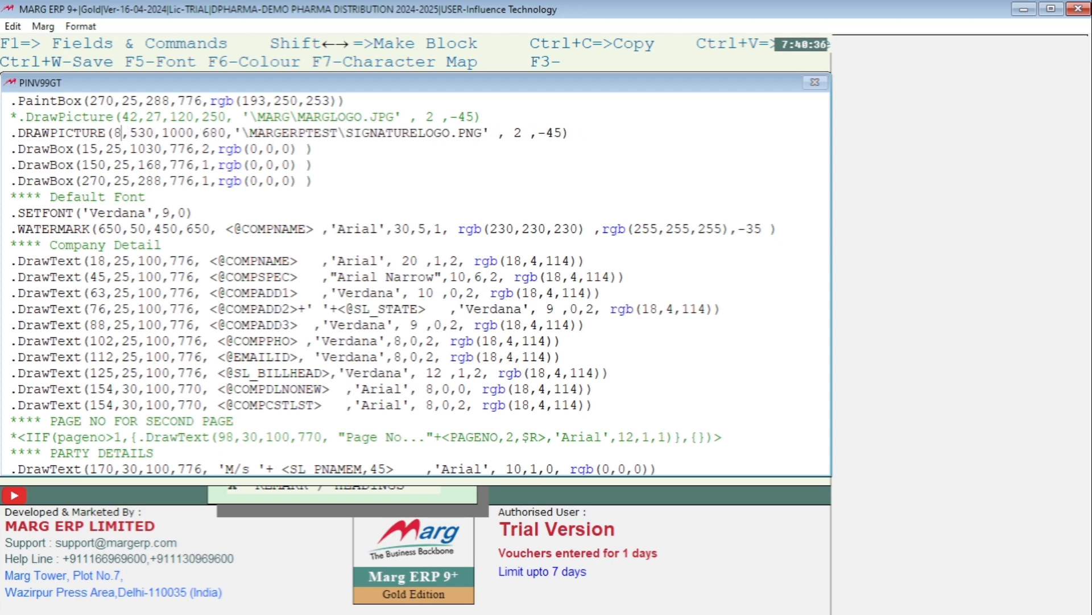
{"action": "type", "text": "50"}
Set the third coordinate of the signature DRAWPICTURE line to 990 and save the header
{"action": "key", "text": "Right"}
{"action": "key", "text": "Right"}
{"action": "key", "text": "Right"}
{"action": "key", "text": "Right"}
{"action": "key", "text": "Right"}
{"action": "key", "text": "Right"}
{"action": "key", "text": "Right"}
{"action": "key", "text": "Right"}
{"action": "key", "text": "Right"}
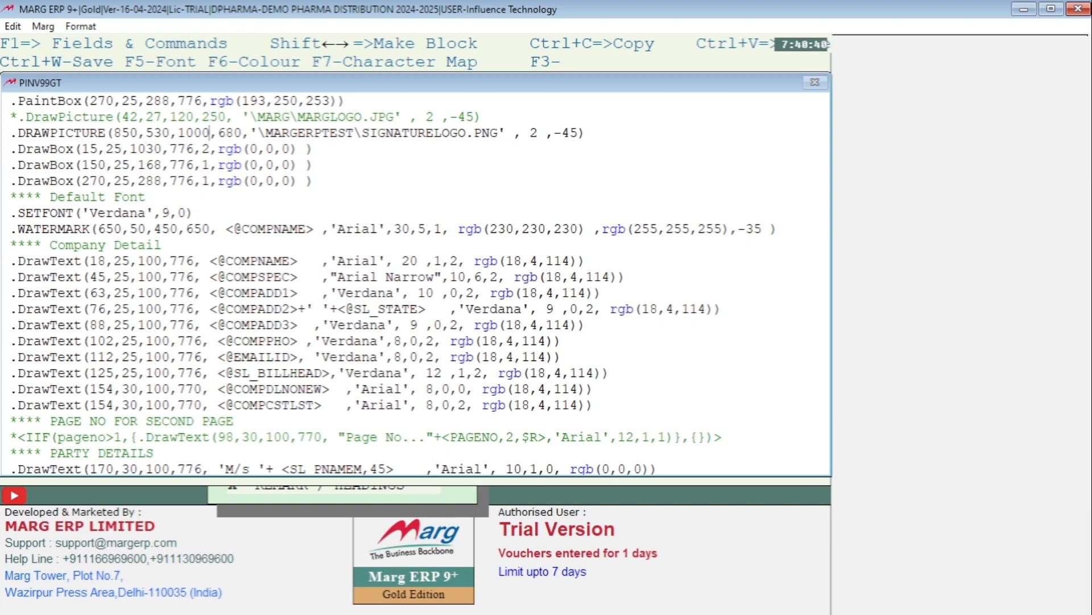
{"action": "key", "text": "BackSpace"}
{"action": "key", "text": "BackSpace"}
{"action": "key", "text": "BackSpace"}
{"action": "key", "text": "BackSpace"}
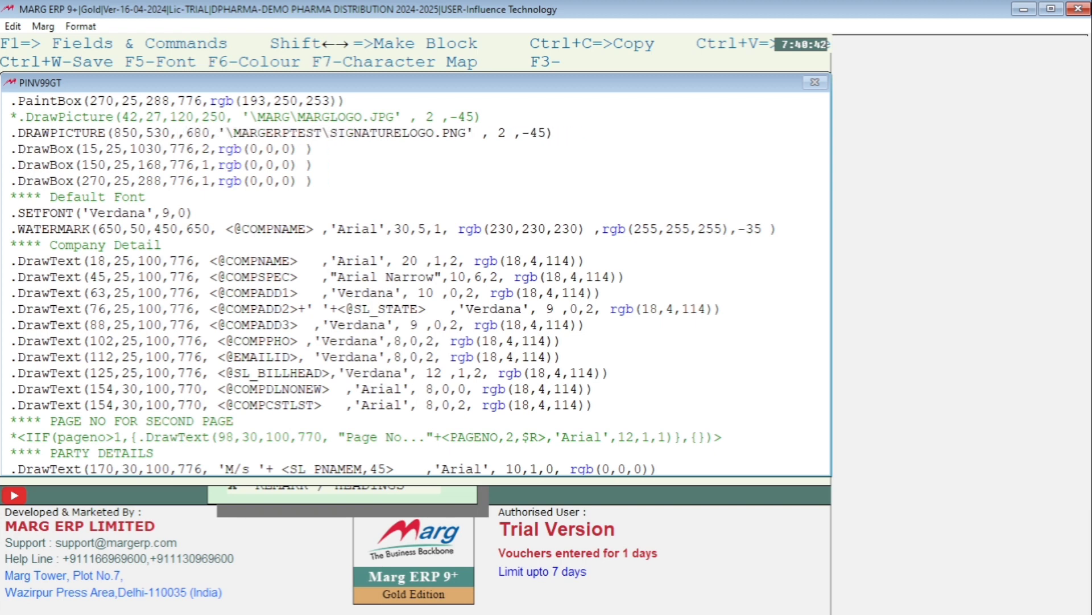
{"action": "type", "text": "990"}
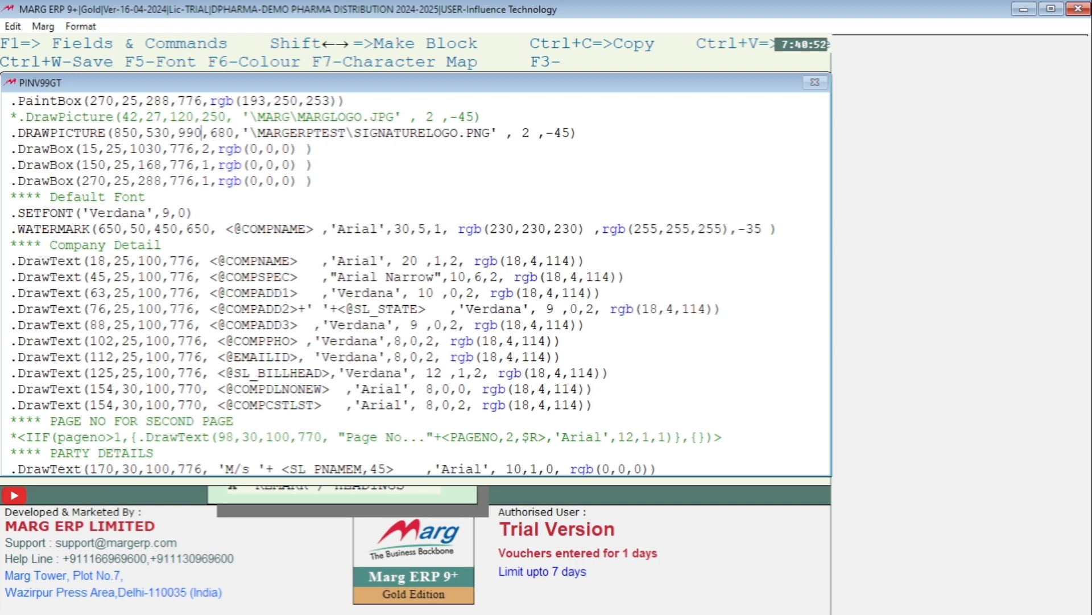
{"action": "key", "text": "ctrl+w"}
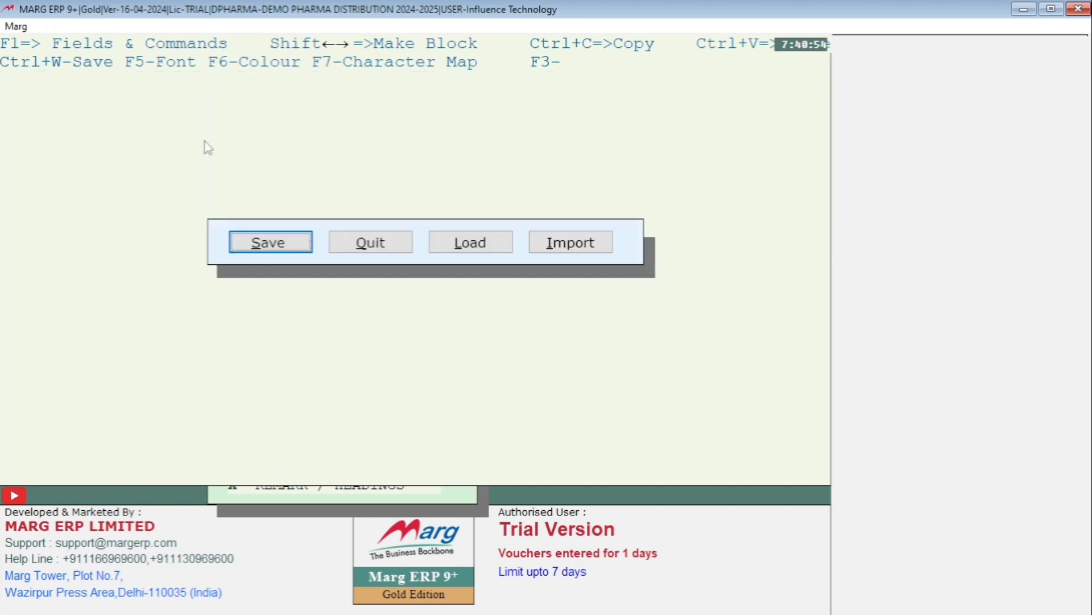
{"action": "key", "text": "Return"}
Preview the A2Z PHARMACY sale bill and check where the signature sits relative to Authorised signatory
{"action": "key", "text": "alt+m"}
{"action": "key", "text": "Return"}
{"action": "key", "text": "Return"}
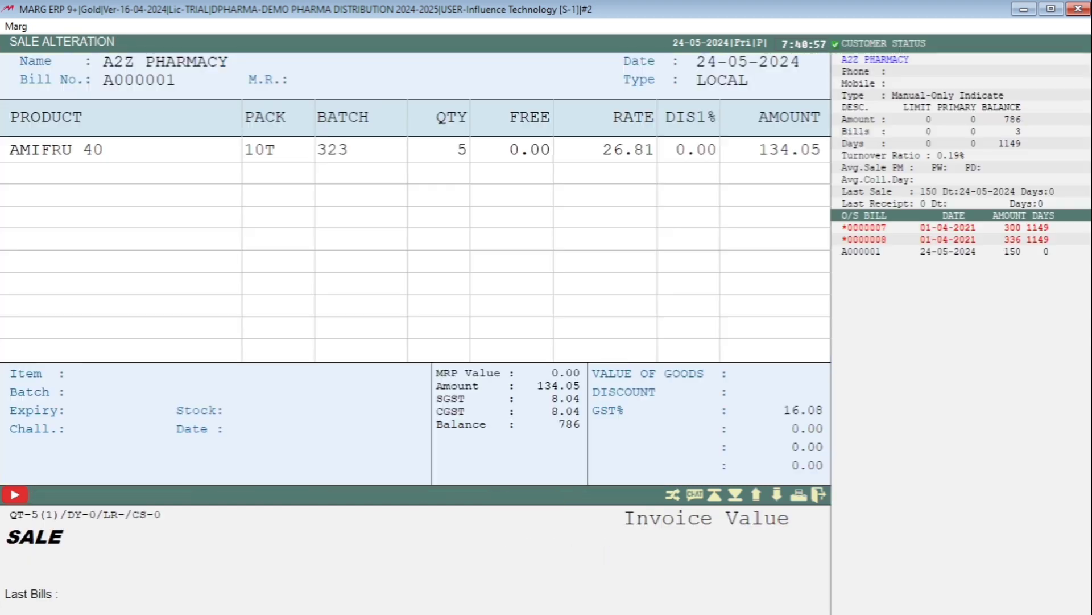
{"action": "key", "text": "Return"}
{"action": "key", "text": "Return"}
{"action": "key", "text": "p"}
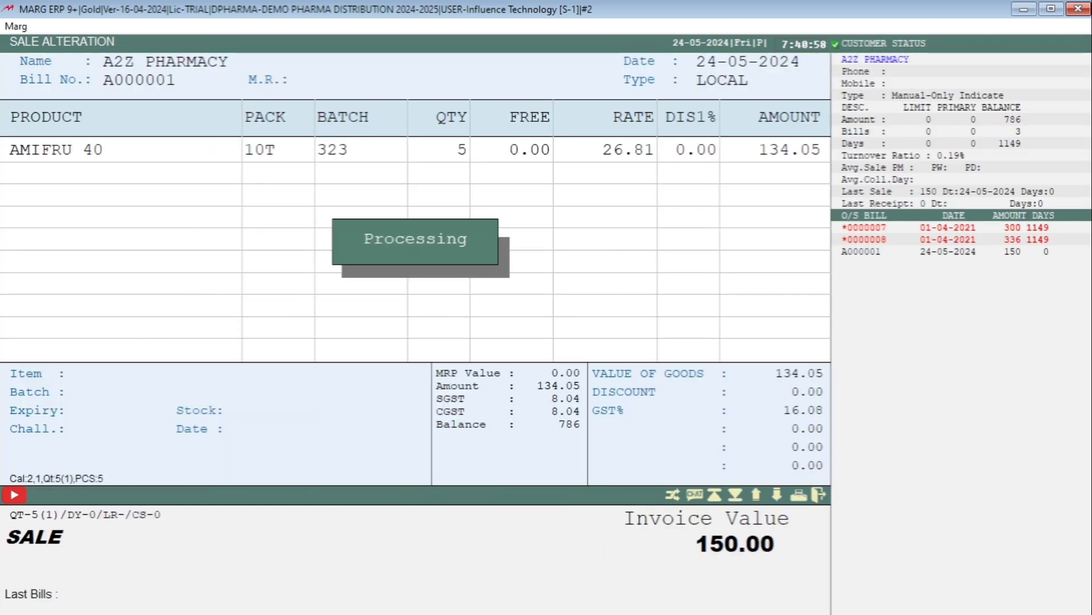
{"action": "scroll", "coordinate": [1073, 226], "scroll_direction": "down", "scroll_amount": 10}
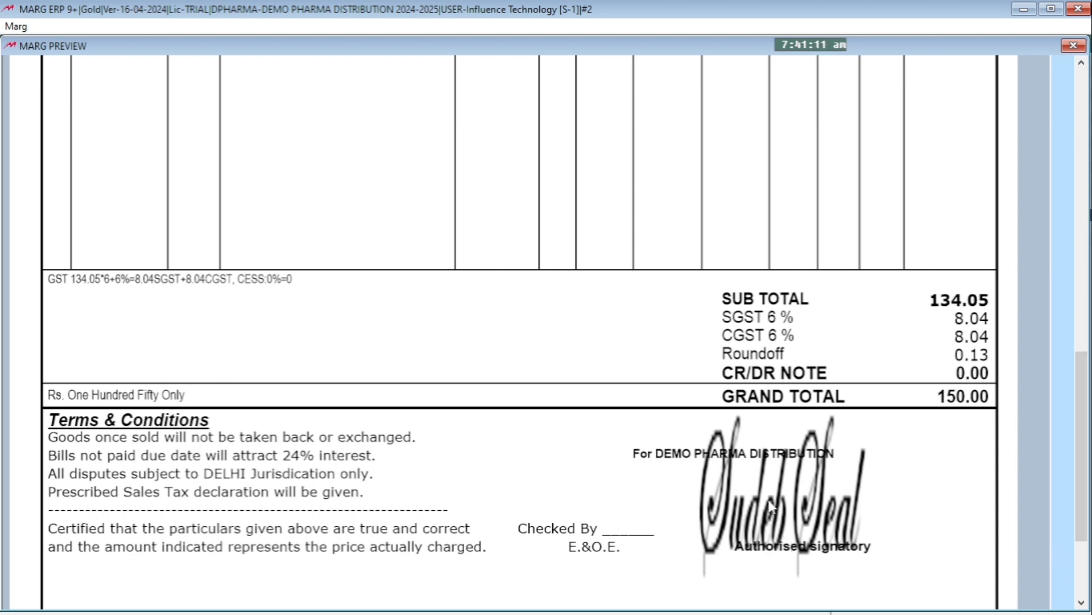
{"action": "key", "text": "Escape"}
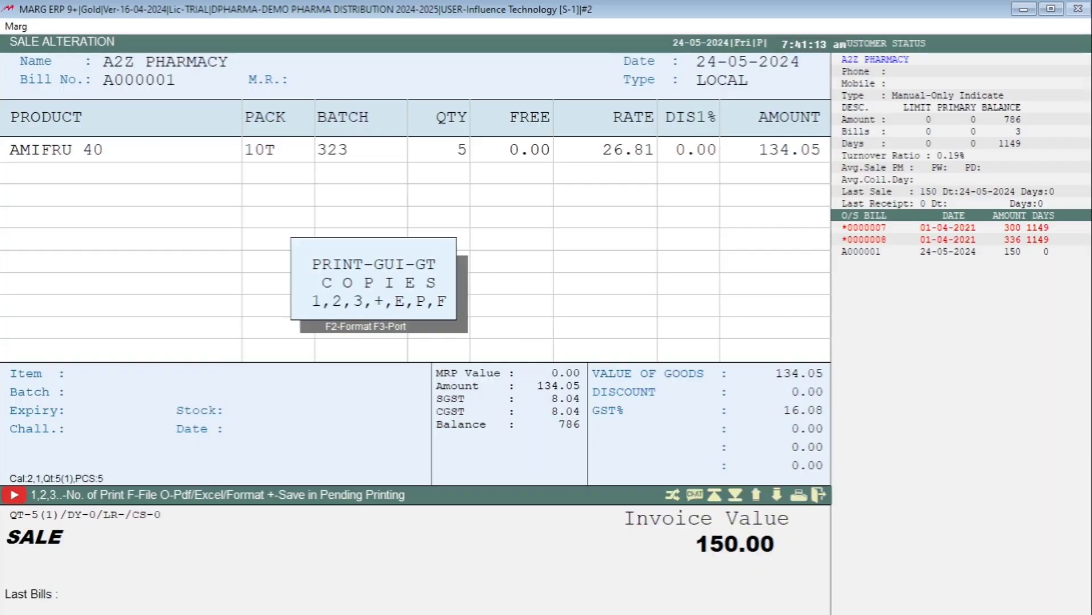
Reopen the GT header, set the first coordinate of the signature DRAWPICTURE line to 875 and save
{"action": "key", "text": "alt+Tab"}
{"action": "key", "text": "Return"}
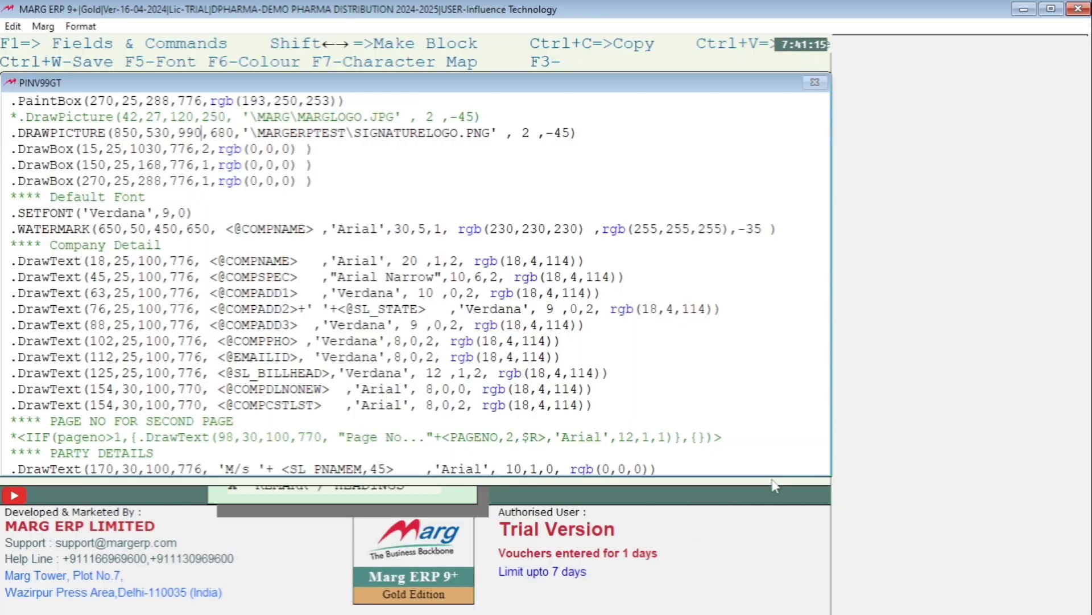
{"action": "left_click", "coordinate": [139, 135]}
{"action": "key", "text": "BackSpace"}
{"action": "key", "text": "BackSpace"}
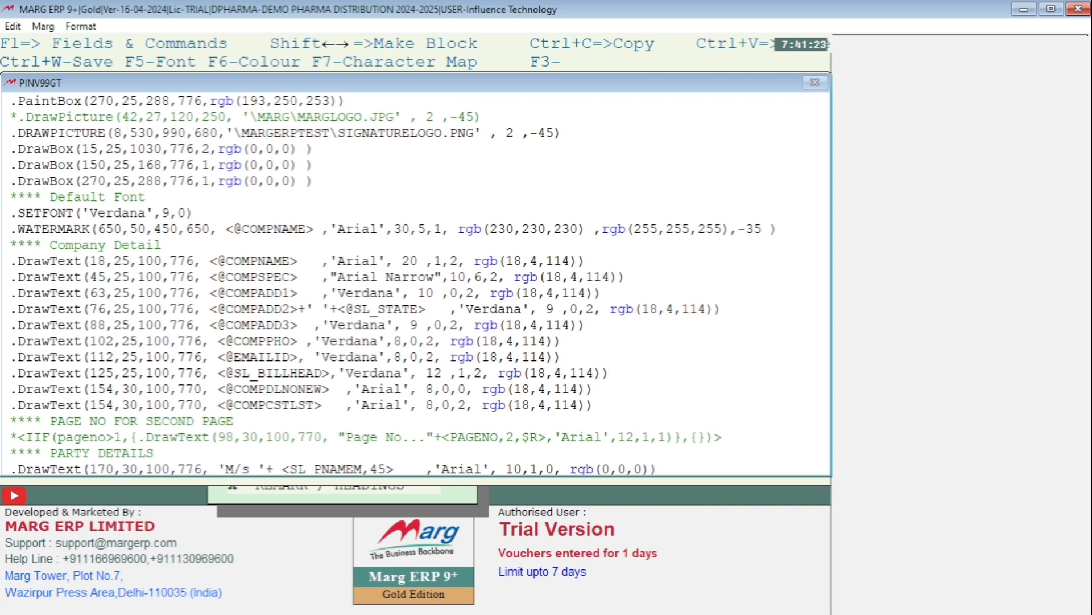
{"action": "type", "text": "75"}
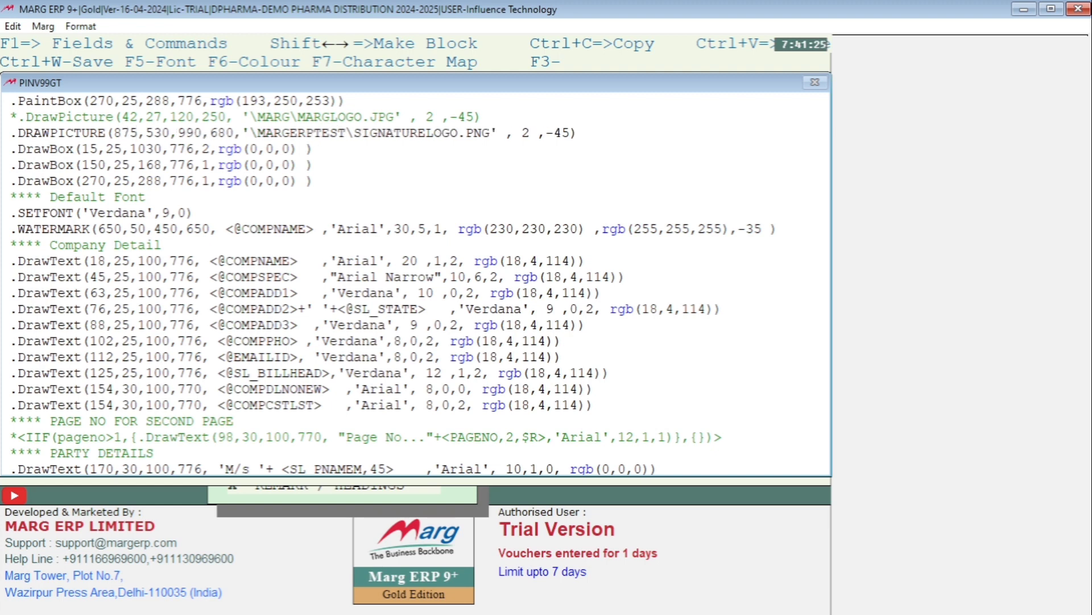
{"action": "key", "text": "Escape"}
{"action": "key", "text": "Return"}
Preview the A2Z PHARMACY sale bill in the GT Full Page Local format and check the signature's placement in the footer
{"action": "key", "text": "Return"}
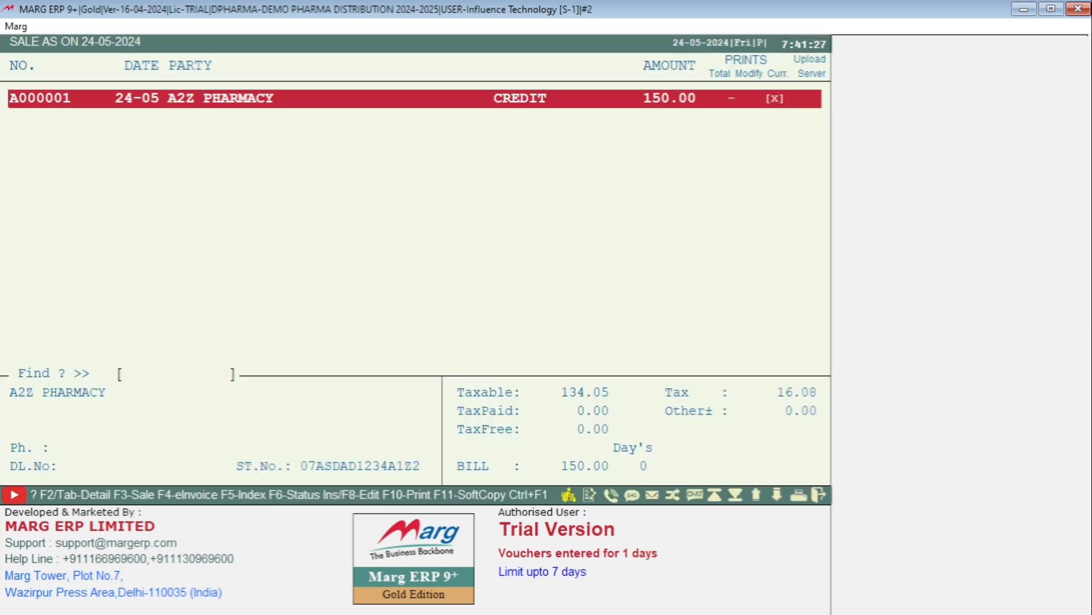
{"action": "key", "text": "Return"}
{"action": "key", "text": "Return"}
{"action": "key", "text": "F2"}
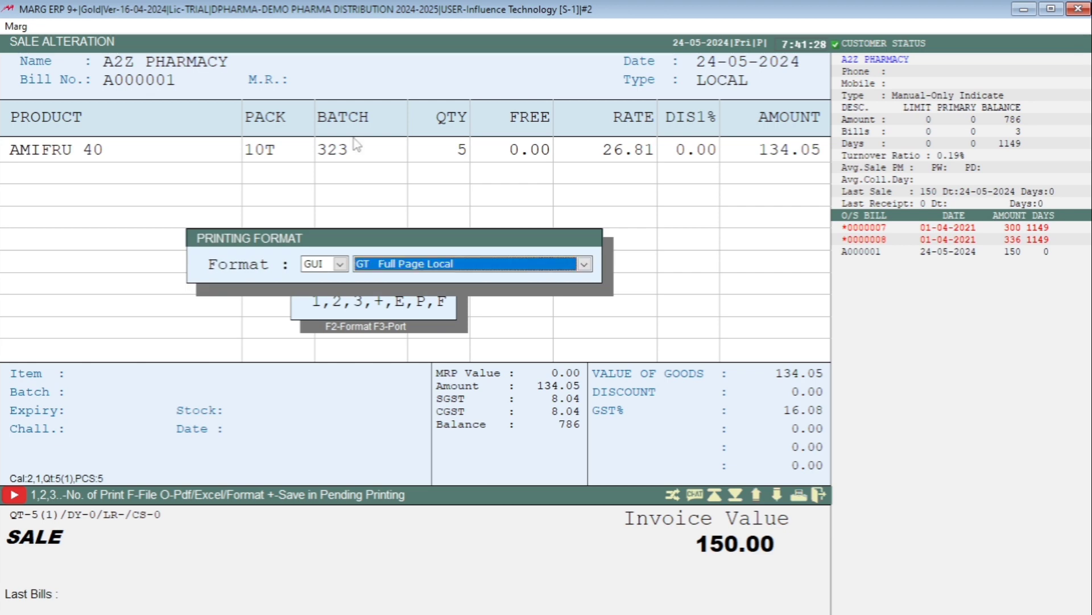
{"action": "key", "text": "Return"}
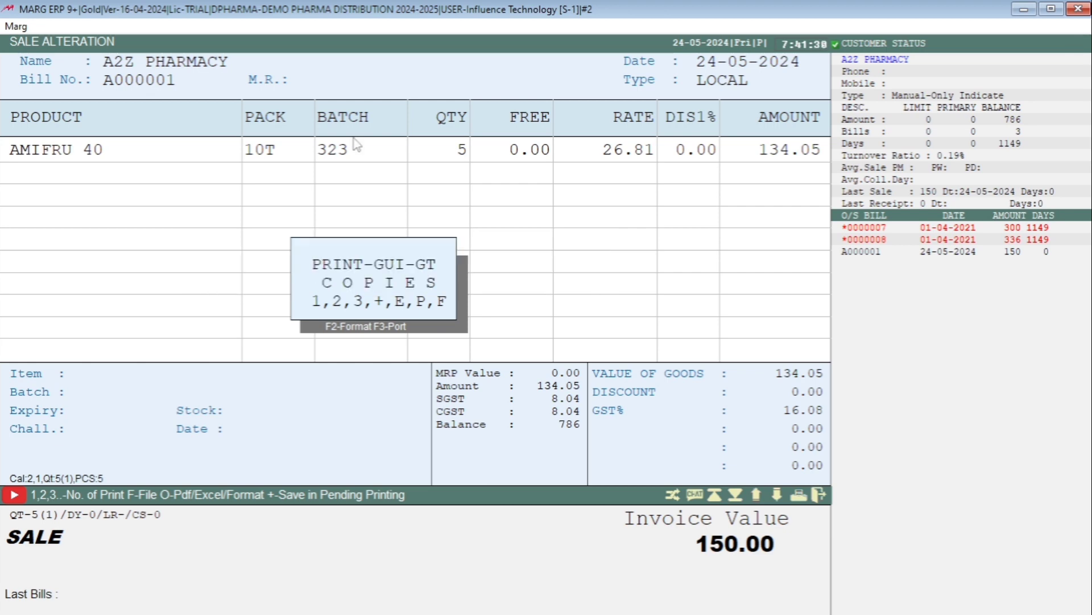
{"action": "key", "text": "Return"}
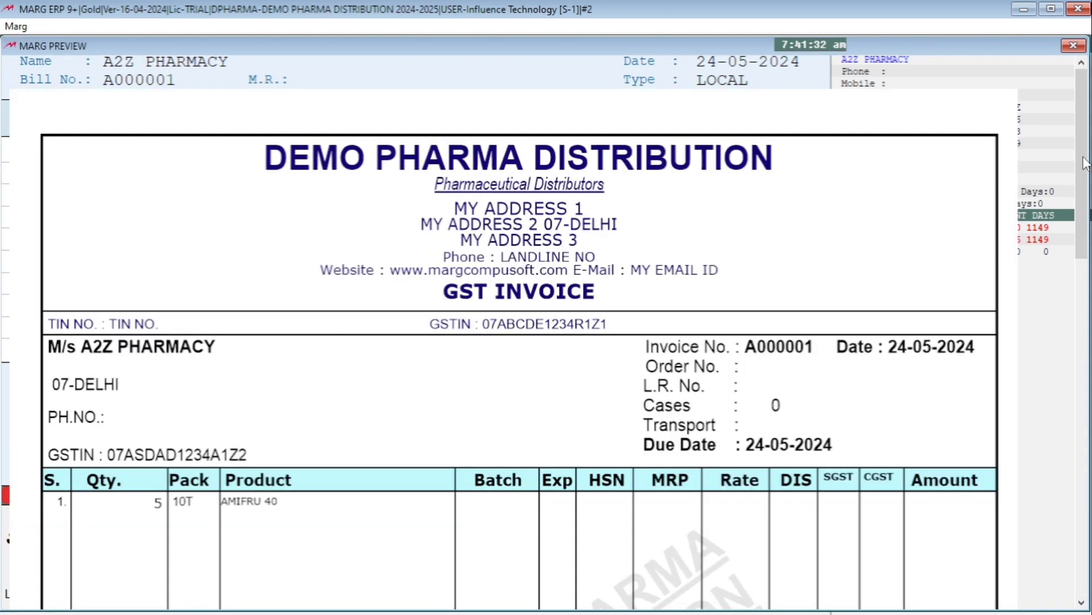
{"action": "left_click_drag", "start_coordinate": [1085, 134], "coordinate": [1088, 420]}
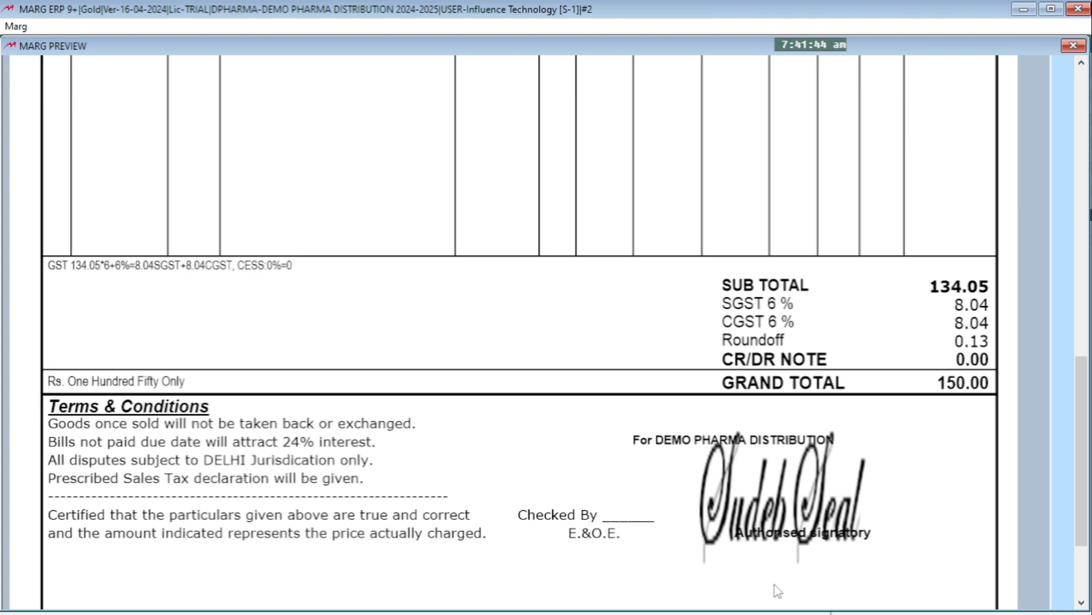
{"action": "key", "text": "Escape"}
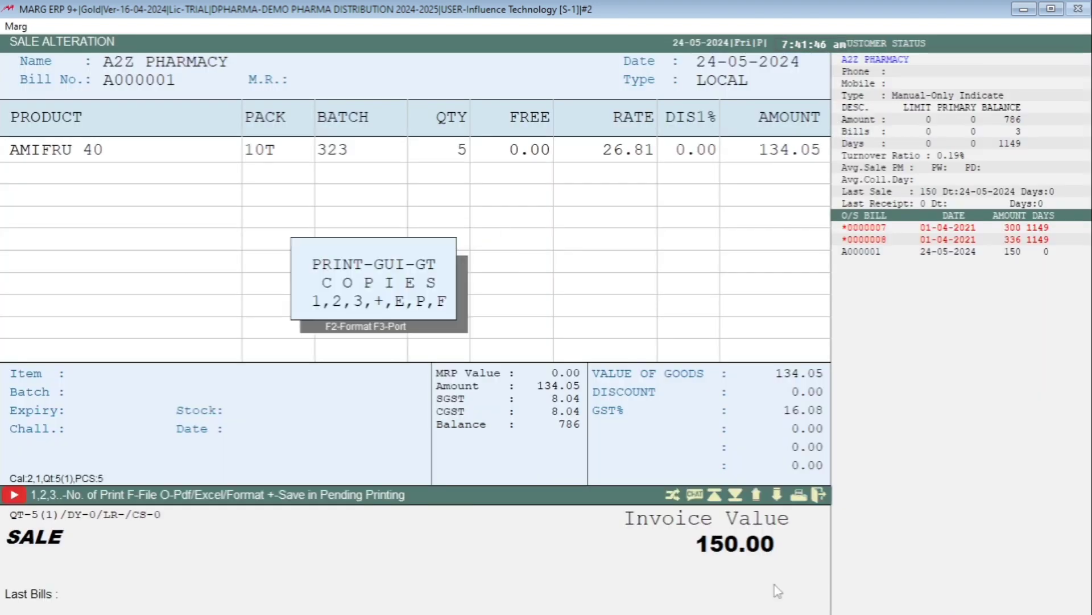
Close the bill, reopen the GT header and set the first coordinate of the signature DRAWPICTURE line to 895
{"action": "key", "text": "Escape"}
{"action": "key", "text": "Escape"}
{"action": "key", "text": "Return"}
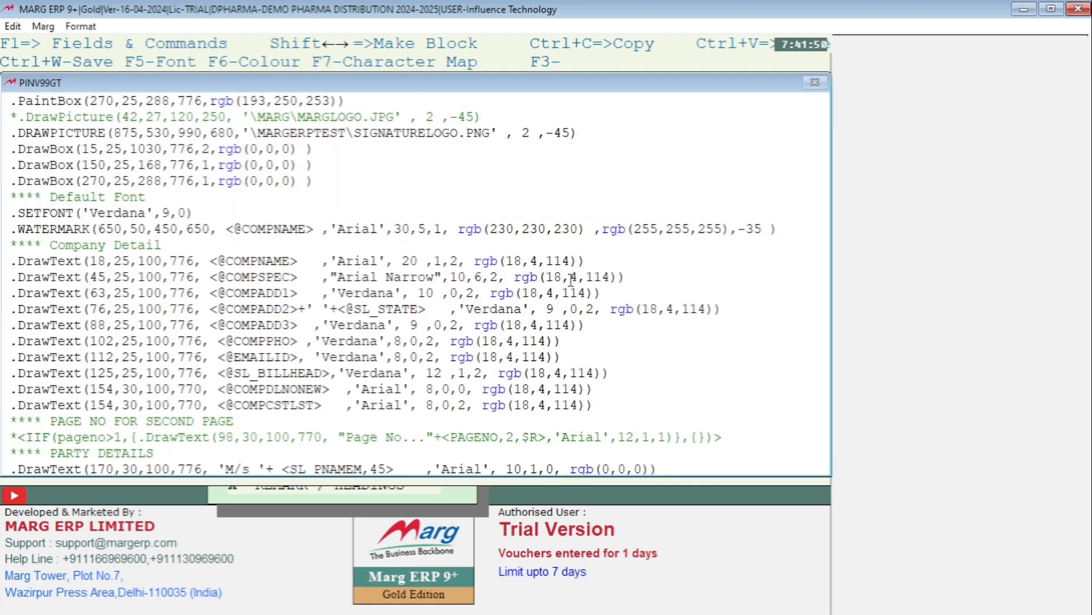
{"action": "left_click", "coordinate": [140, 136]}
{"action": "key", "text": "BackSpace"}
{"action": "key", "text": "BackSpace"}
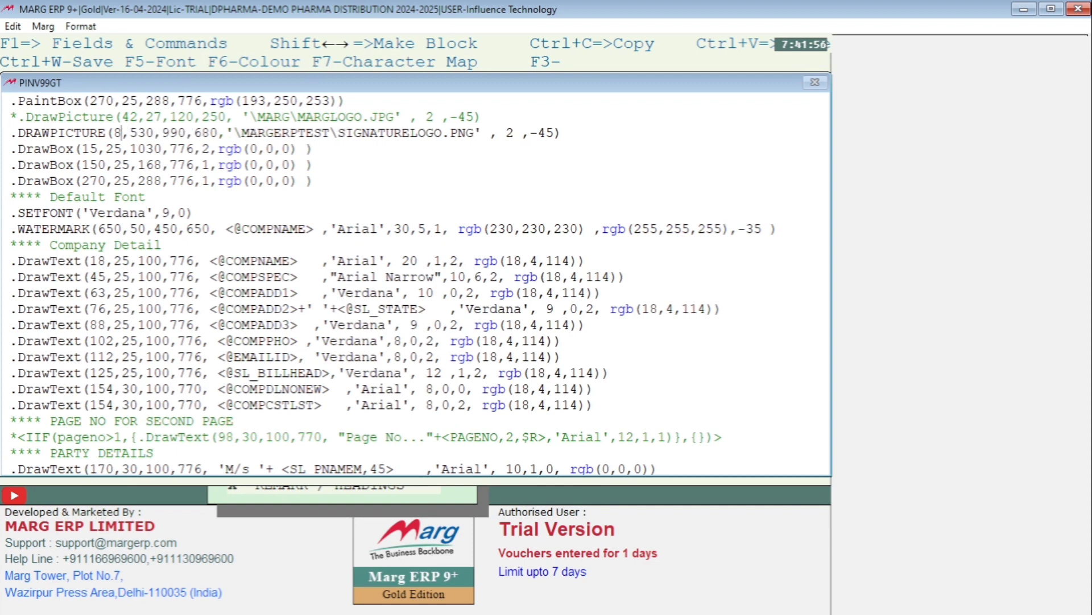
{"action": "type", "text": "95"}
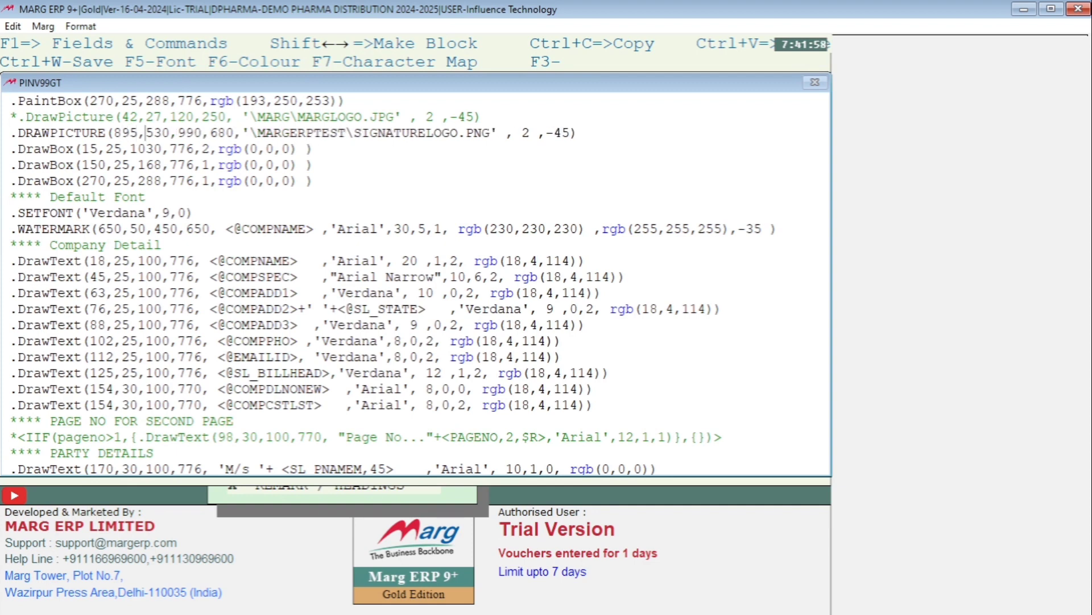
Set the third coordinate of the signature DRAWPICTURE line to 980 and save the header
{"action": "key", "text": "Right"}
{"action": "key", "text": "Right"}
{"action": "key", "text": "Right"}
{"action": "key", "text": "Right"}
{"action": "key", "text": "Right"}
{"action": "key", "text": "Right"}
{"action": "key", "text": "Right"}
{"action": "key", "text": "Delete"}
{"action": "key", "text": "BackSpace"}
{"action": "type", "text": "80"}
{"action": "key", "text": "ctrl+w"}
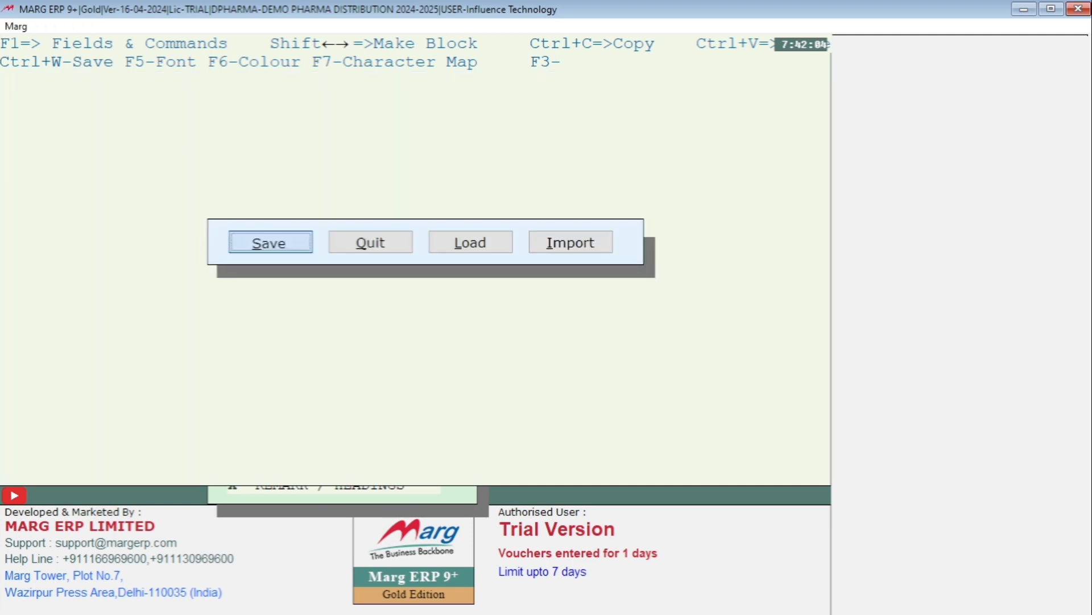
{"action": "key", "text": "Return"}
Preview the A2Z PHARMACY bill in GT Full Page Local format, check the signature against Authorised signatory, and close the bill
{"action": "key", "text": "alt+m"}
{"action": "key", "text": "Return"}
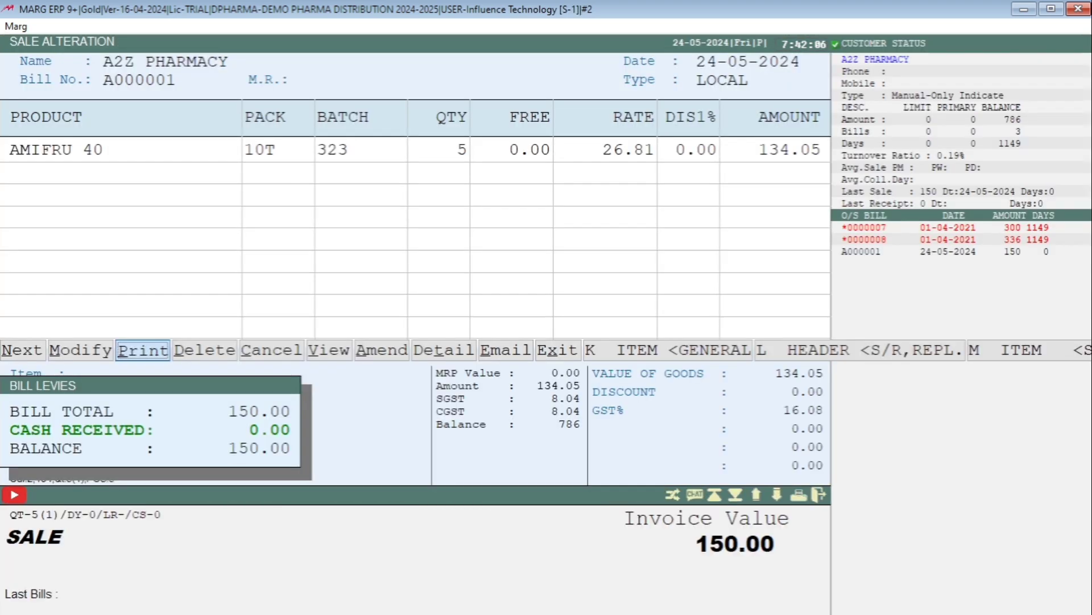
{"action": "key", "text": "Return"}
{"action": "key", "text": "F2"}
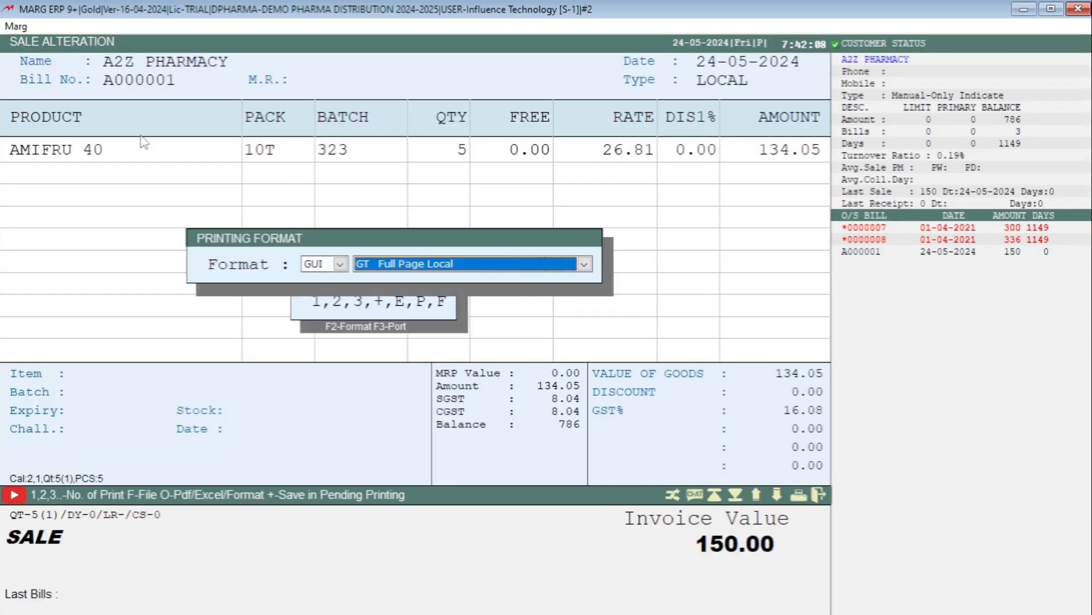
{"action": "key", "text": "Return"}
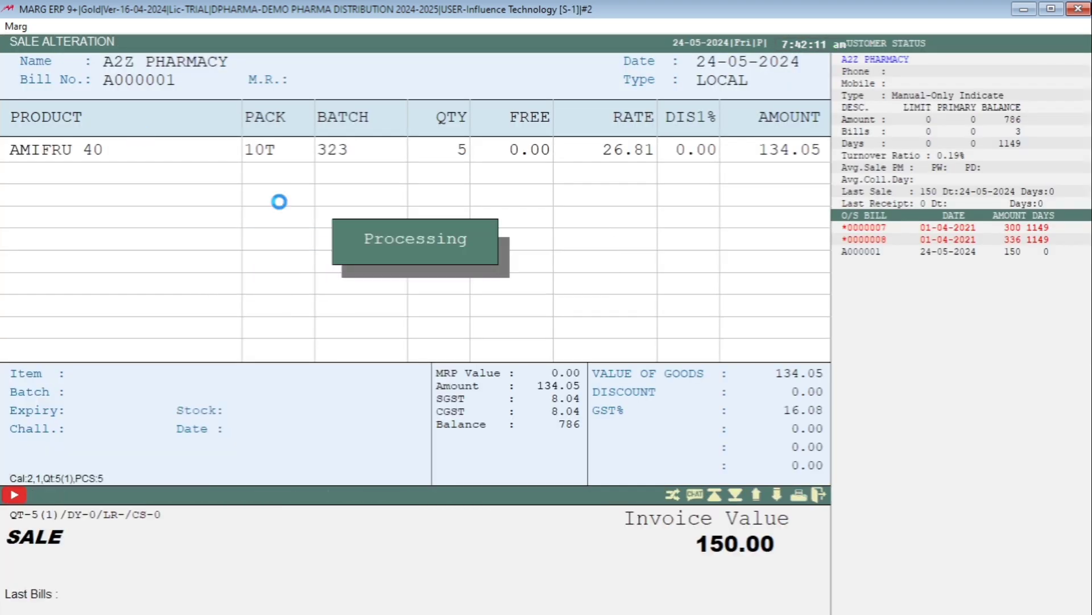
{"action": "scroll", "coordinate": [402, 369], "scroll_direction": "down", "scroll_amount": 2}
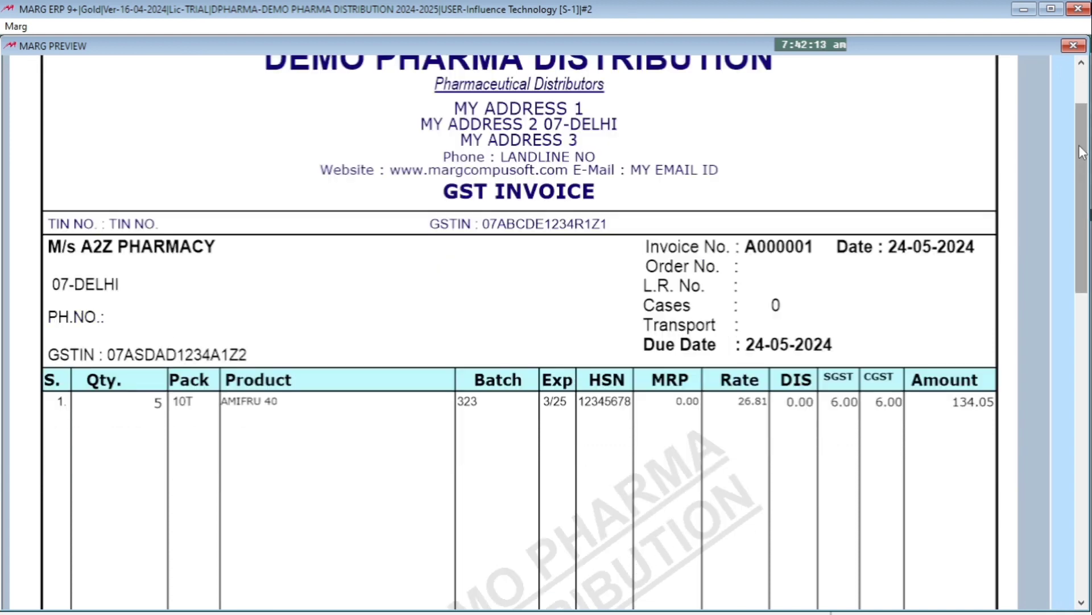
{"action": "left_click_drag", "start_coordinate": [1082, 148], "coordinate": [1081, 327]}
{"action": "scroll", "coordinate": [519, 330], "scroll_direction": "down", "scroll_amount": 3}
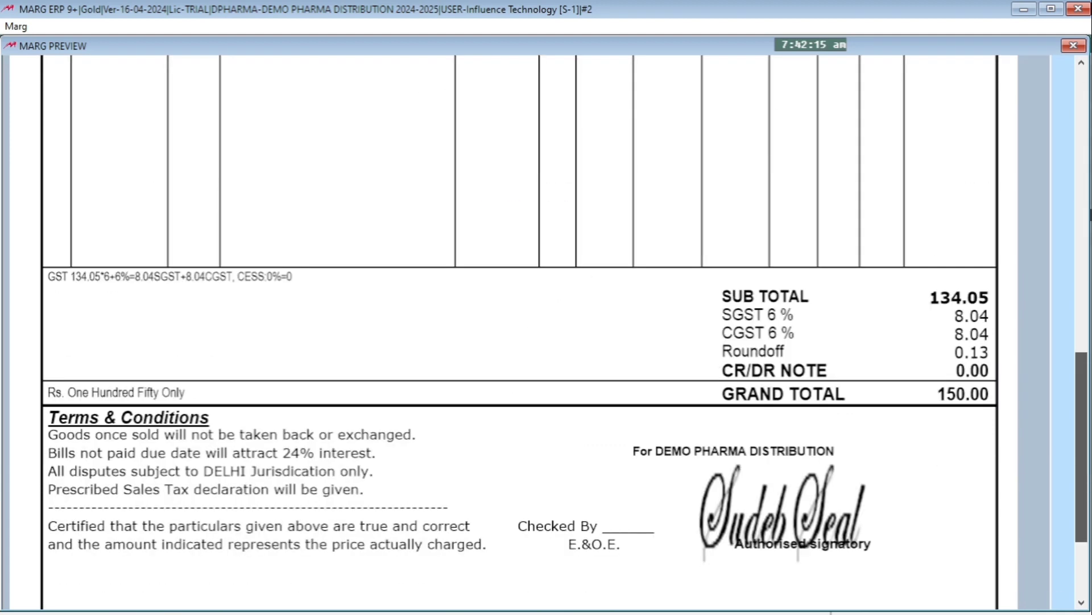
{"action": "scroll", "coordinate": [973, 425], "scroll_direction": "down", "scroll_amount": 1}
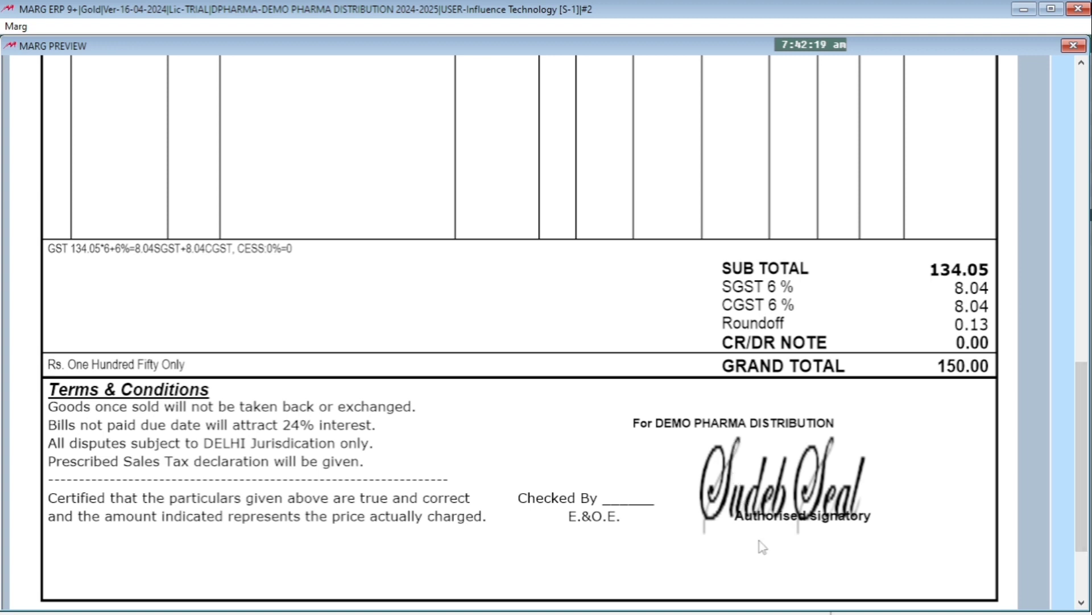
{"action": "key", "text": "Escape"}
{"action": "key", "text": "Escape"}
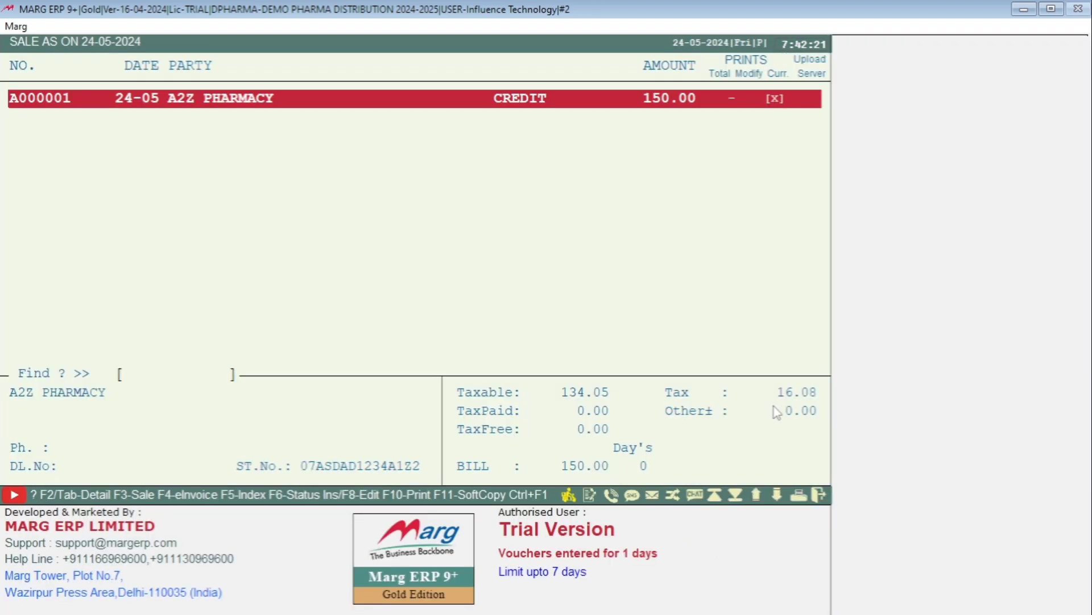
Reopen the GT header, set the third coordinate of the signature DRAWPICTURE line to 950 and save
{"action": "key", "text": "alt+Tab"}
{"action": "key", "text": "Return"}
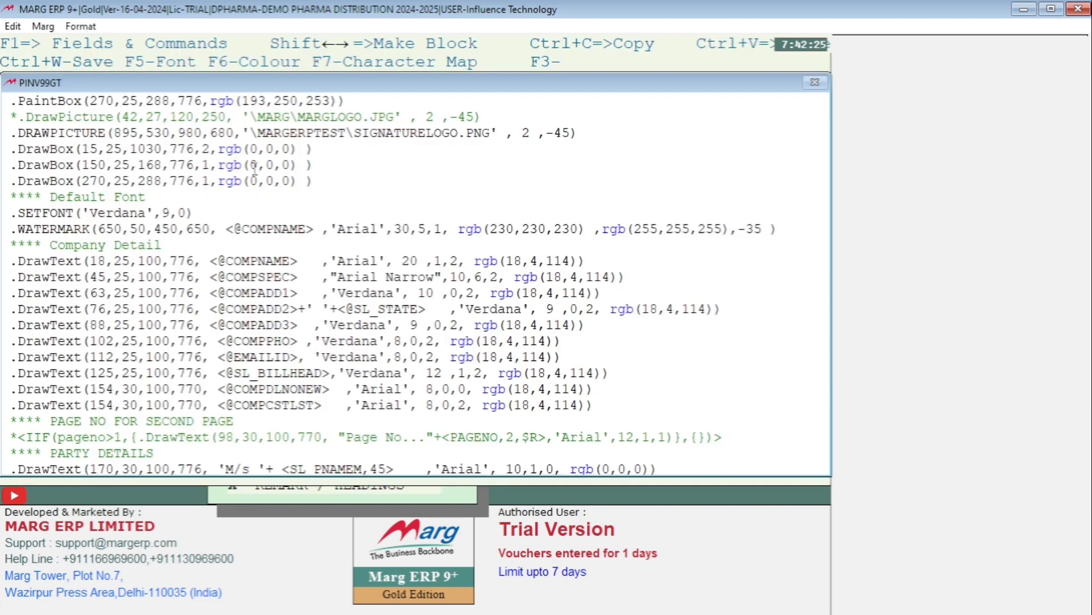
{"action": "key", "text": "BackSpace"}
{"action": "key", "text": "BackSpace"}
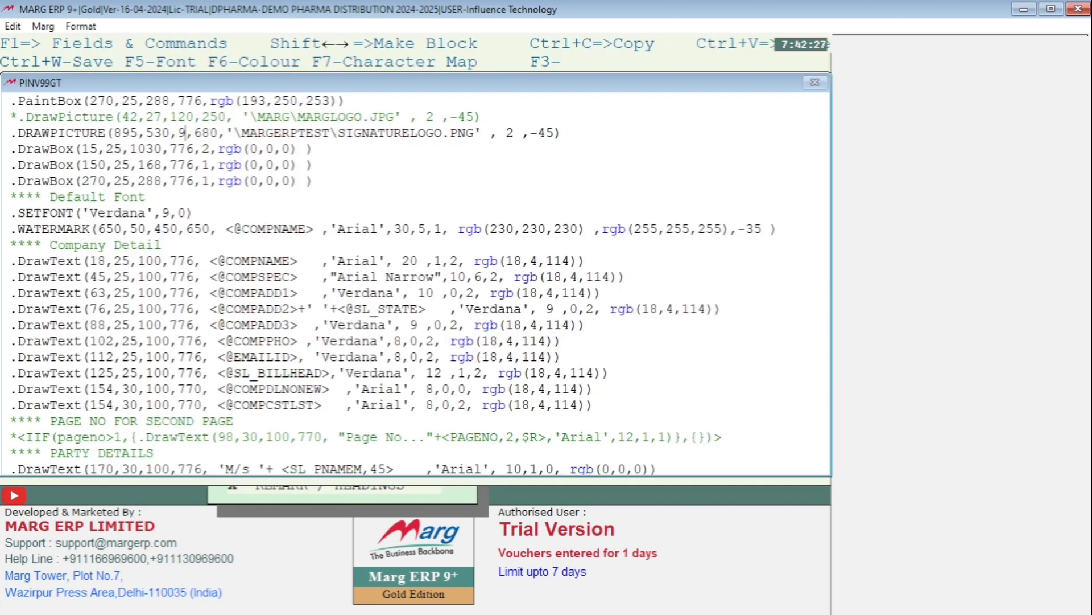
{"action": "type", "text": "50"}
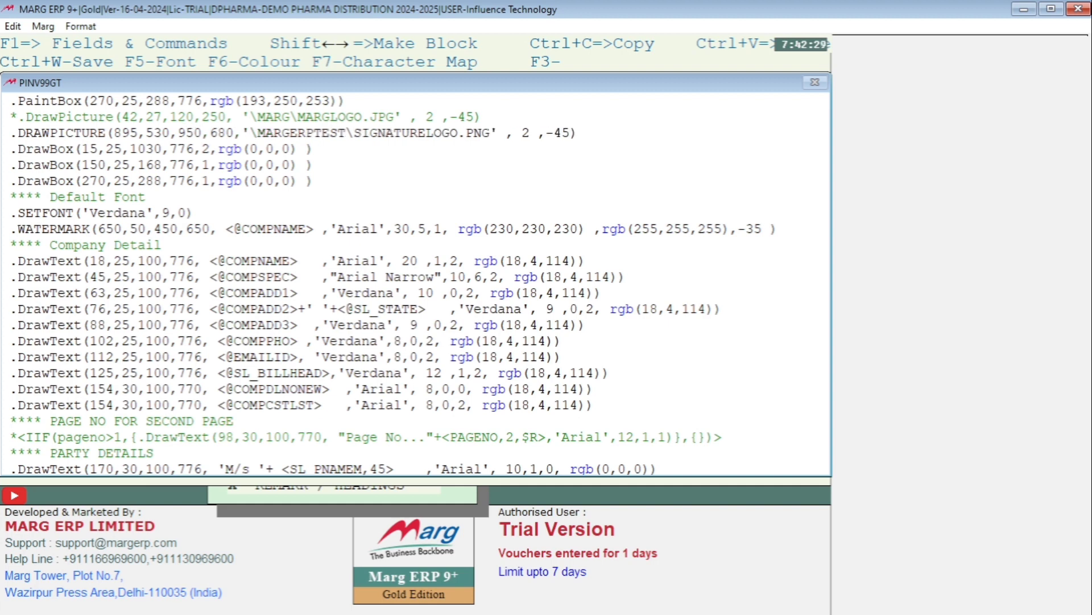
{"action": "key", "text": "Escape"}
{"action": "key", "text": "Return"}
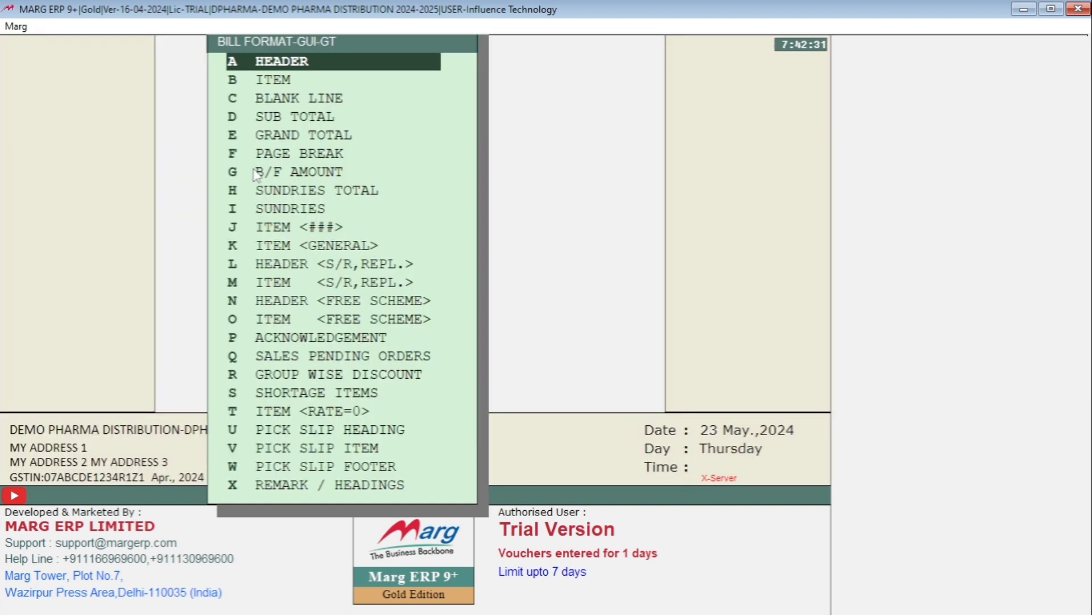
Preview the A2Z PHARMACY bill in GT format, check the signature against Authorised signatory, and close the bill
{"action": "key", "text": "alt+m"}
{"action": "key", "text": "Return"}
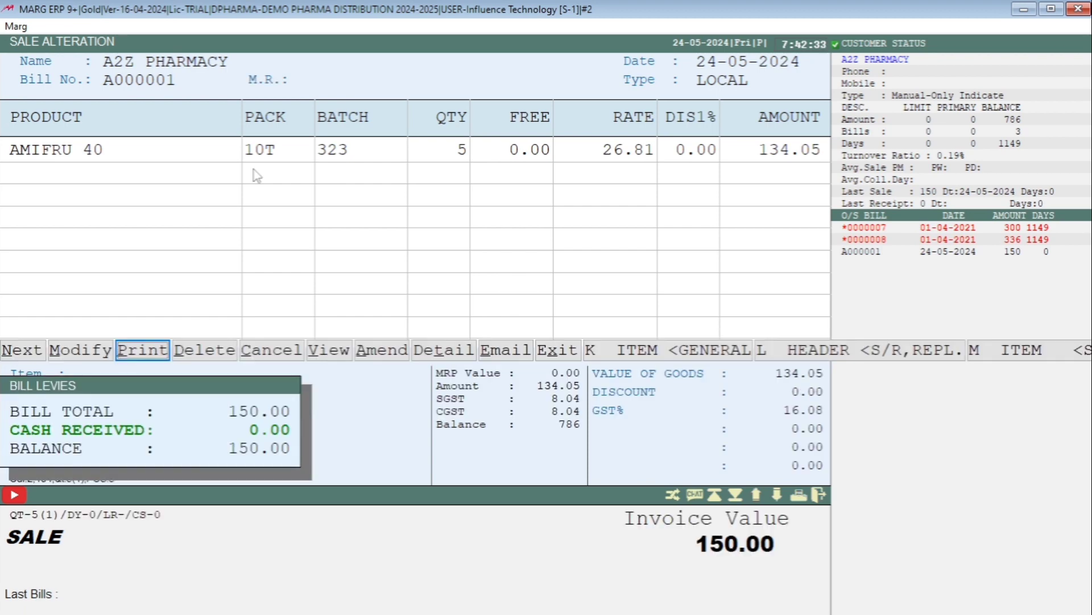
{"action": "key", "text": "Return"}
{"action": "key", "text": "Return"}
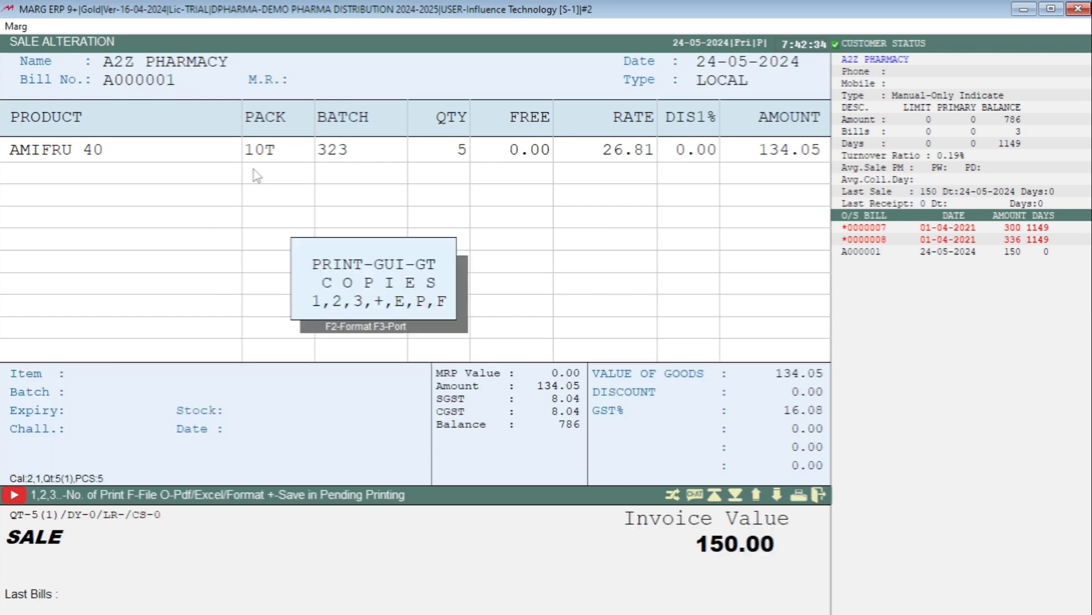
{"action": "key", "text": "Return"}
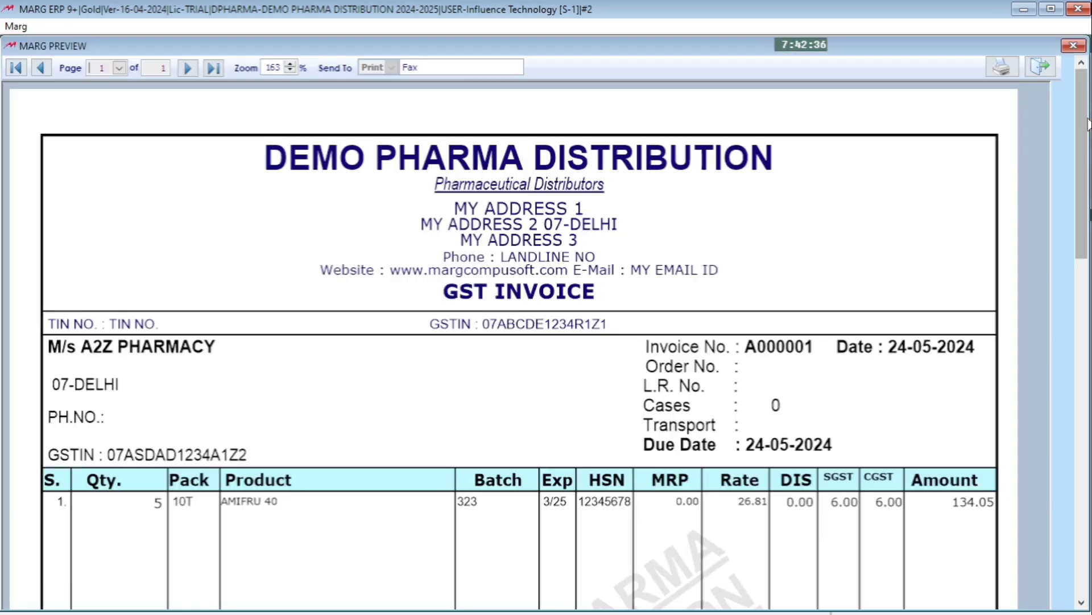
{"action": "left_click_drag", "start_coordinate": [1086, 109], "coordinate": [1088, 410]}
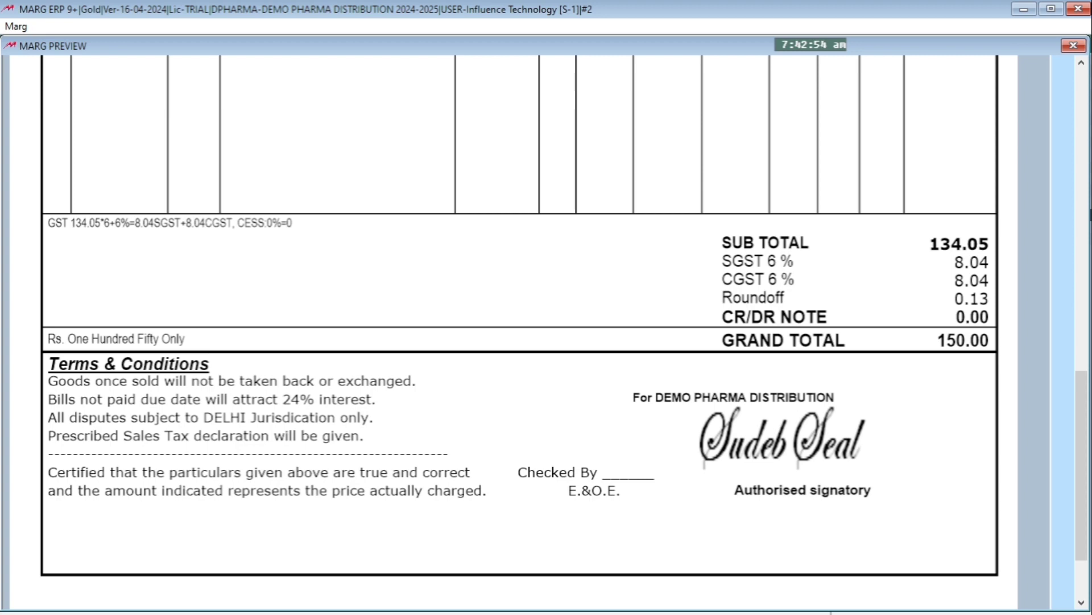
{"action": "key", "text": "Escape"}
Reopen the GT header, set the first coordinate of the signature DRAWPICTURE line to 905 and save
{"action": "key", "text": "Escape"}
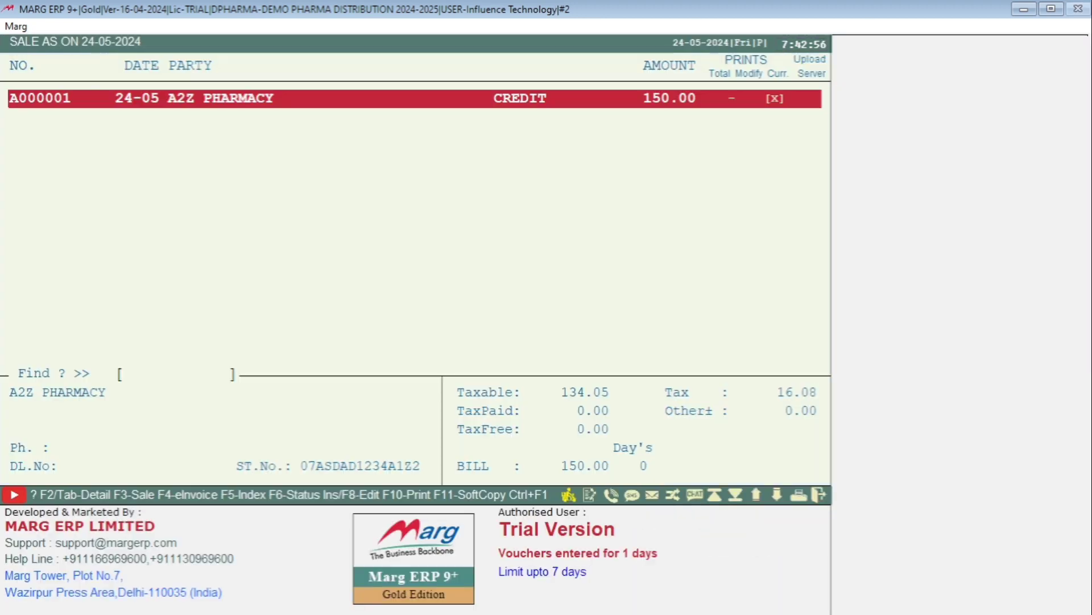
{"action": "key", "text": "Escape"}
{"action": "key", "text": "Return"}
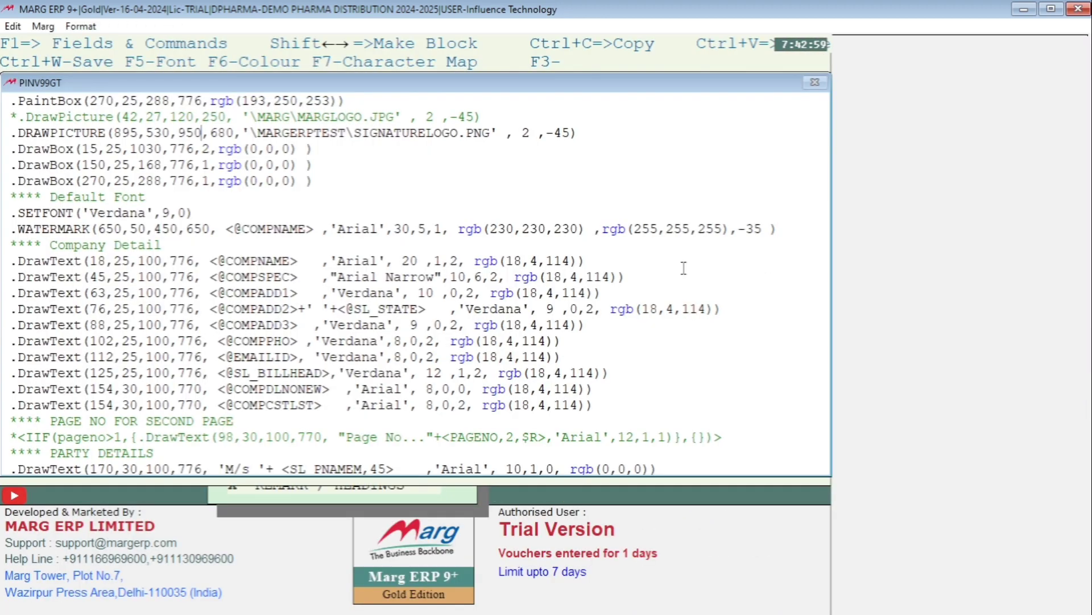
{"action": "left_click", "coordinate": [137, 133]}
{"action": "key", "text": "BackSpace"}
{"action": "key", "text": "BackSpace"}
{"action": "key", "text": "BackSpace"}
{"action": "type", "text": "905"}
{"action": "key", "text": "ctrl+w"}
{"action": "key", "text": "Return"}
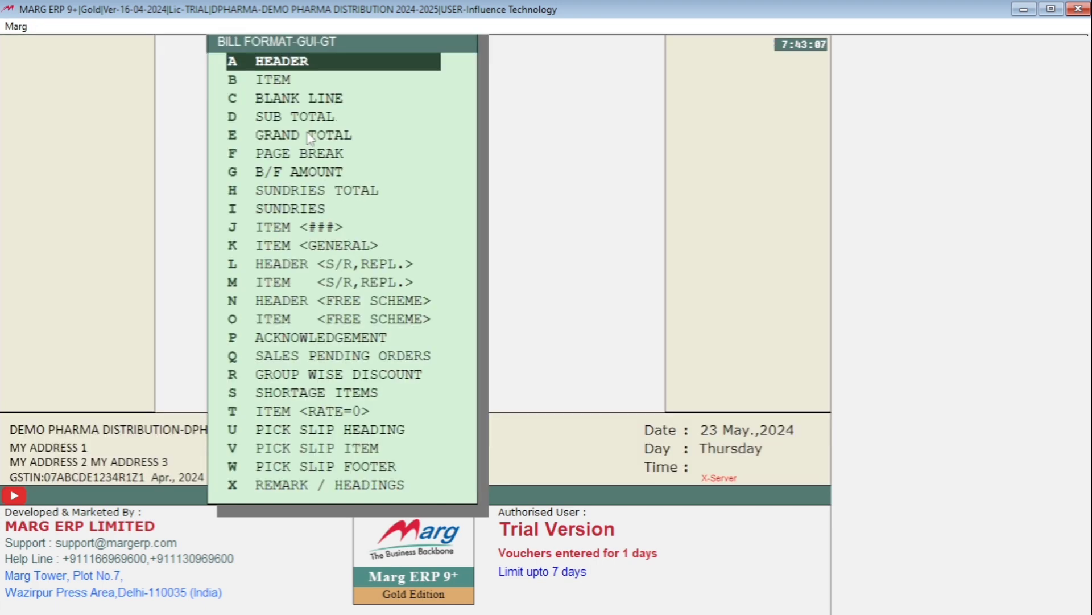
Preview the A2Z PHARMACY bill in the GT print format, inspect the signature block's spacing, and close the bill
{"action": "key", "text": "alt+m"}
{"action": "key", "text": "Page_Up"}
{"action": "key", "text": "Return"}
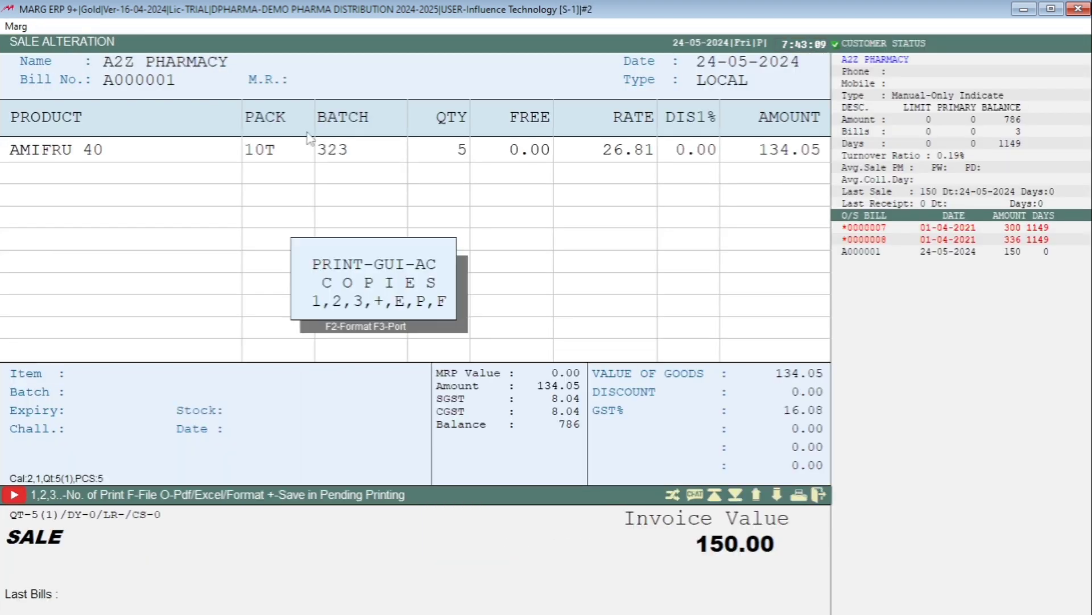
{"action": "key", "text": "F2"}
{"action": "key", "text": "Return"}
{"action": "key", "text": "p"}
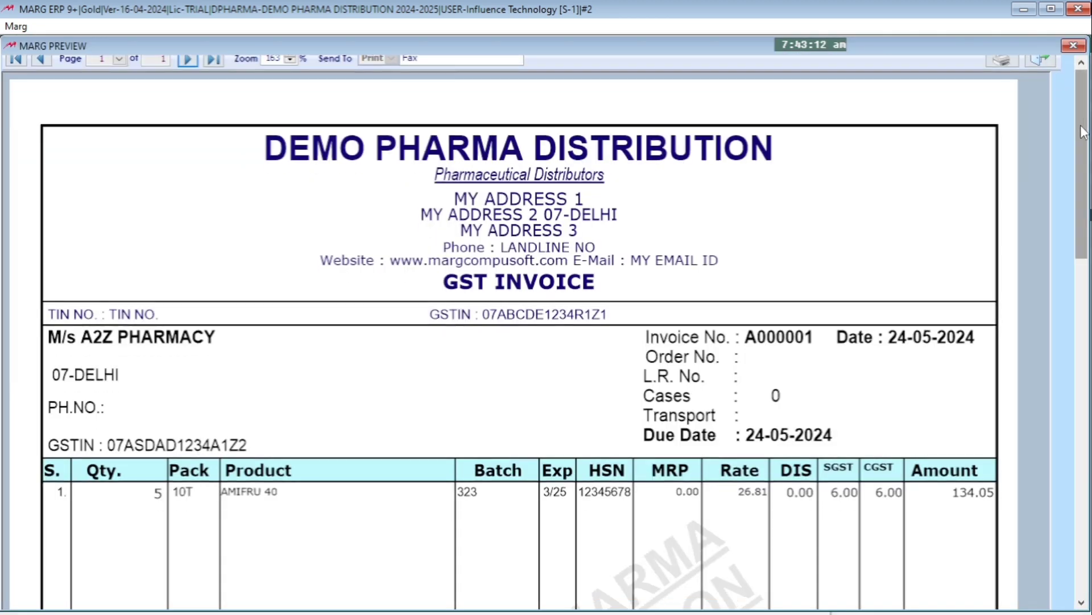
{"action": "left_click_drag", "start_coordinate": [1082, 132], "coordinate": [1082, 415]}
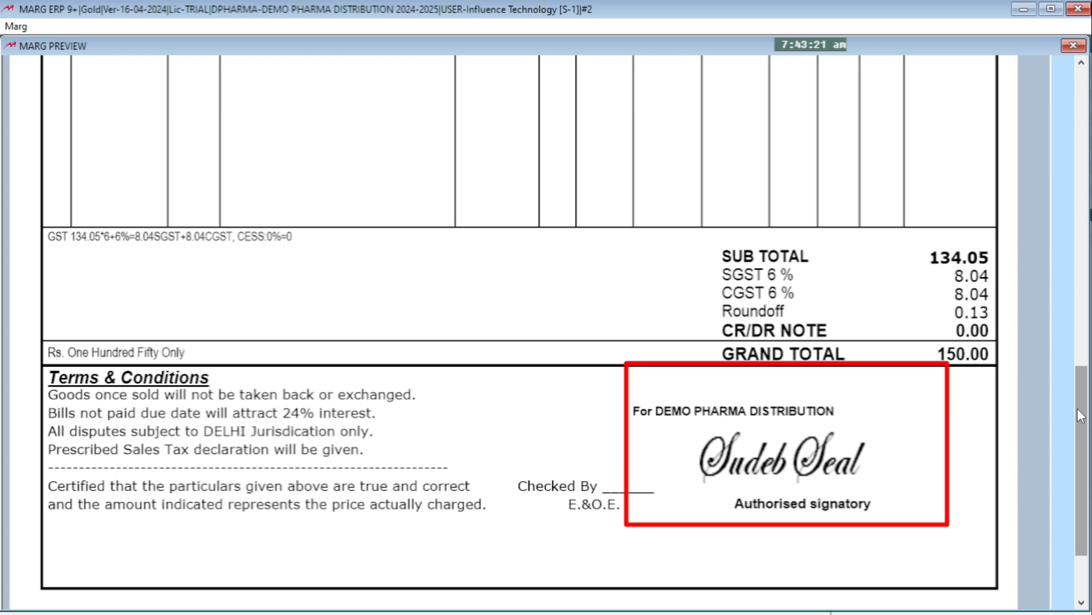
{"action": "key", "text": "Escape"}
{"action": "key", "text": "Escape"}
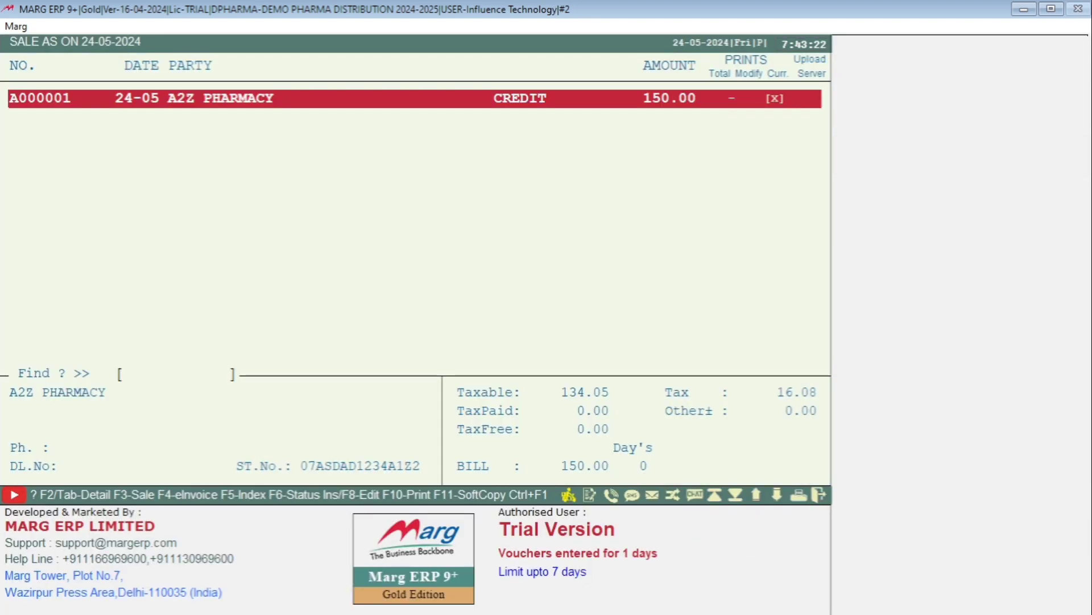
Reopen the GT header and set the first coordinate of the signature DRAWPICTURE line to 910
{"action": "key", "text": "alt+Tab"}
{"action": "key", "text": "Return"}
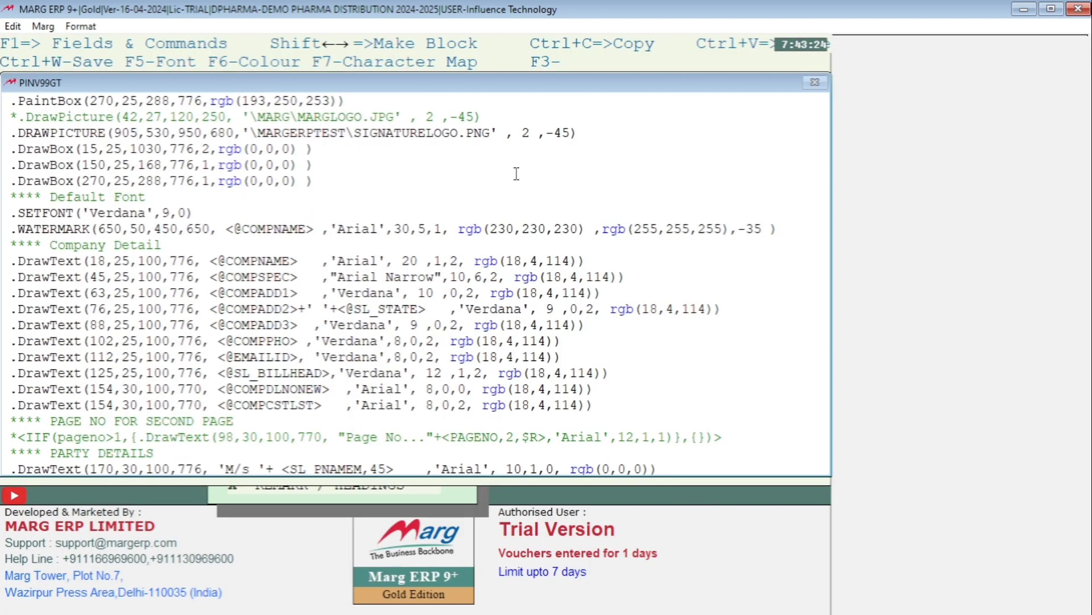
{"action": "key", "text": "BackSpace"}
{"action": "key", "text": "BackSpace"}
{"action": "type", "text": "100"}
{"action": "key", "text": "Right"}
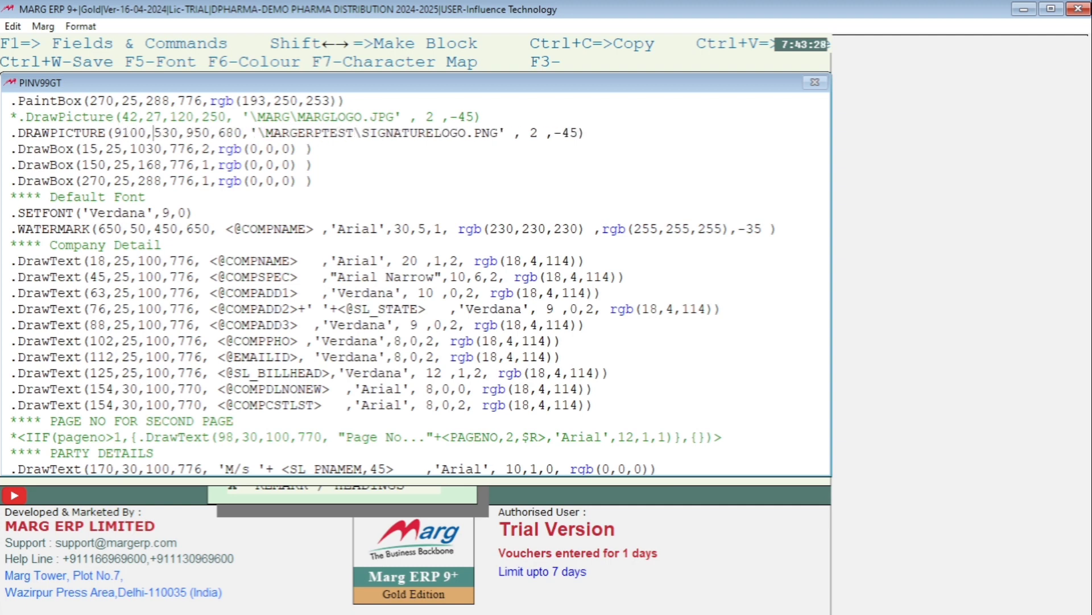
{"action": "key", "text": "Left"}
{"action": "key", "text": "BackSpace"}
Set the third coordinate of the signature DRAWPICTURE line to 940 and save the header
{"action": "key", "text": "Right"}
{"action": "key", "text": "Right"}
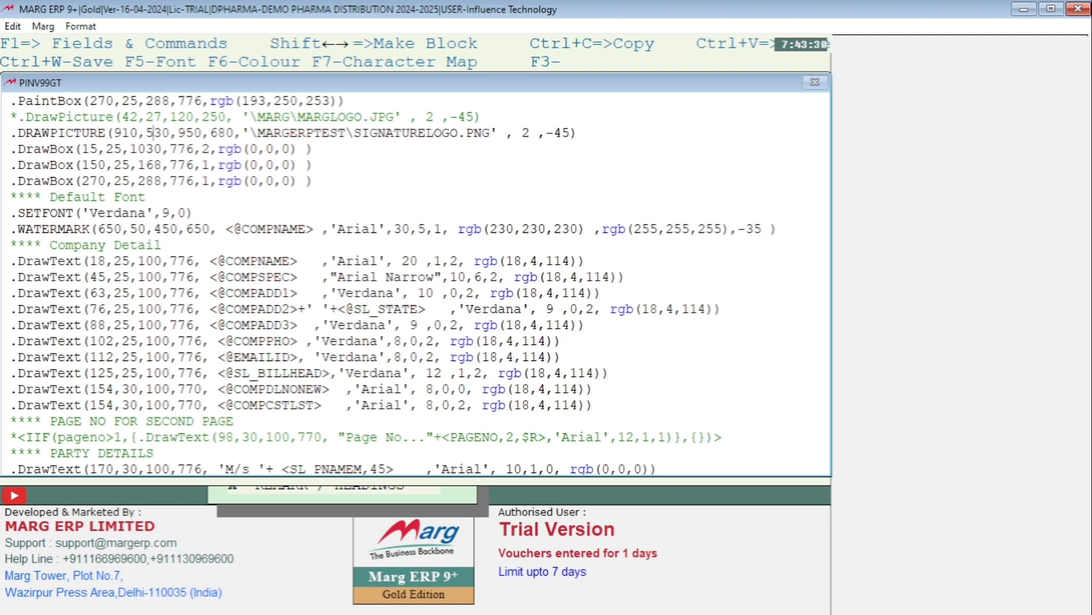
{"action": "key", "text": "Right"}
{"action": "key", "text": "Right"}
{"action": "key", "text": "Right"}
{"action": "key", "text": "Right"}
{"action": "key", "text": "Right"}
{"action": "key", "text": "Right"}
{"action": "key", "text": "BackSpace"}
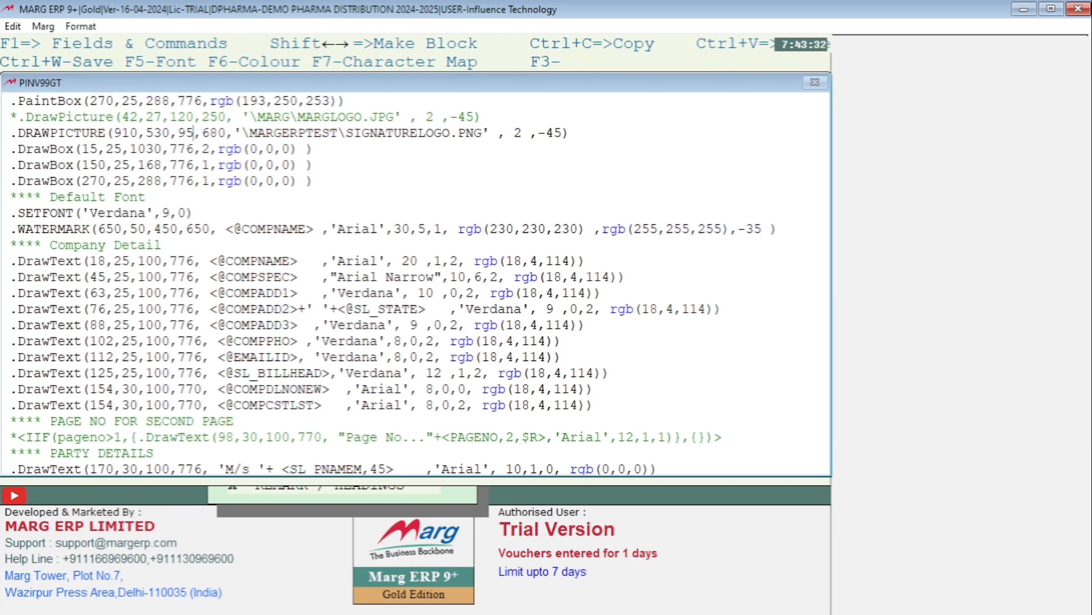
{"action": "key", "text": "BackSpace"}
{"action": "type", "text": "40"}
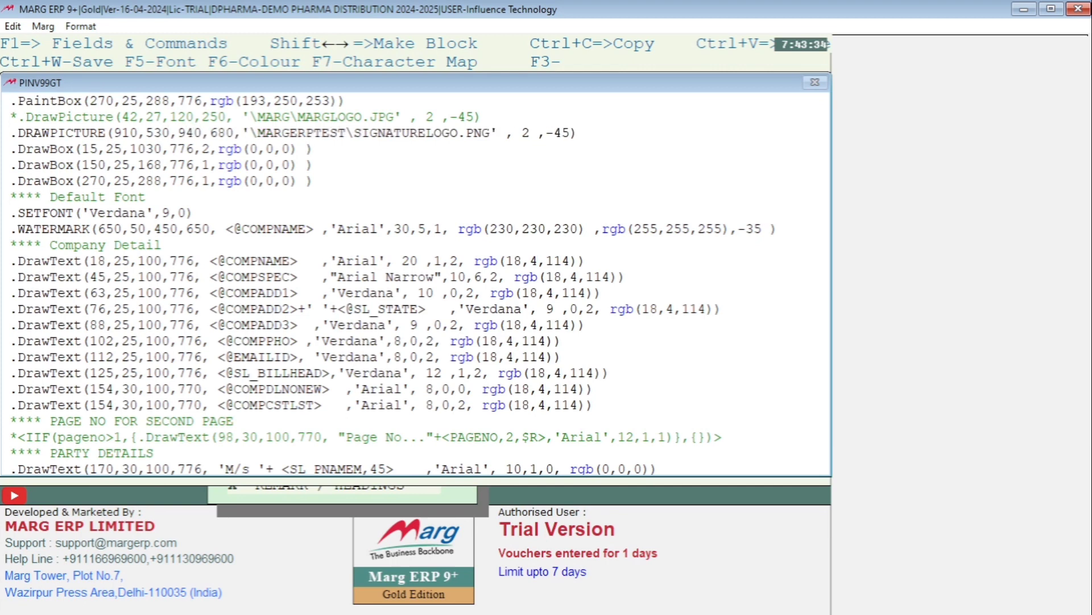
{"action": "key", "text": "ctrl+w"}
{"action": "key", "text": "Return"}
Preview the A2Z PHARMACY bill in GT Full Page Local format and check the signature's size and position above Authorised signatory
{"action": "key", "text": "alt+m"}
{"action": "key", "text": "Return"}
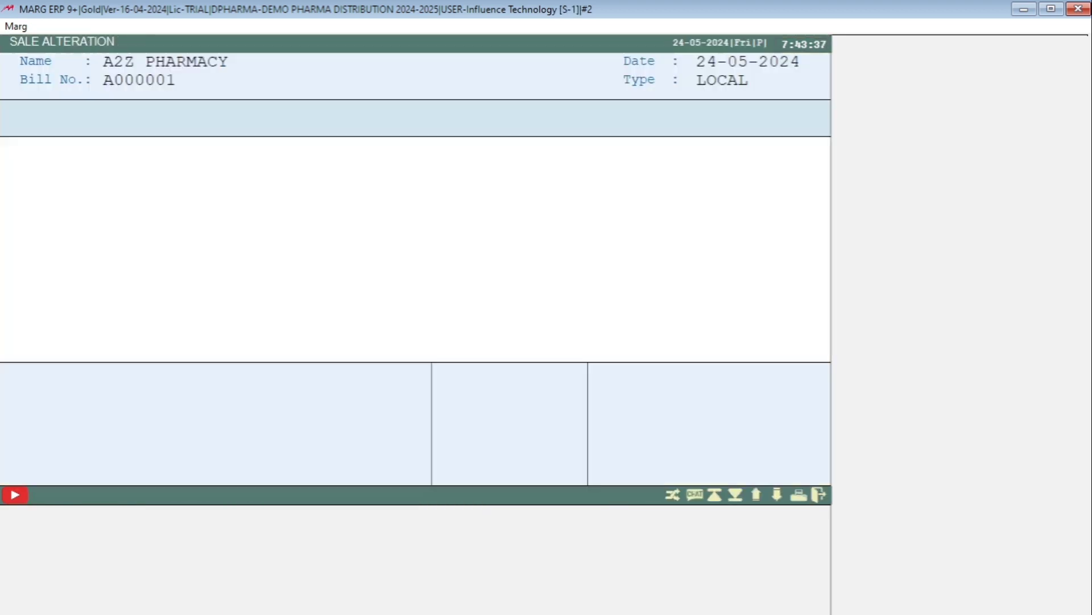
{"action": "key", "text": "p"}
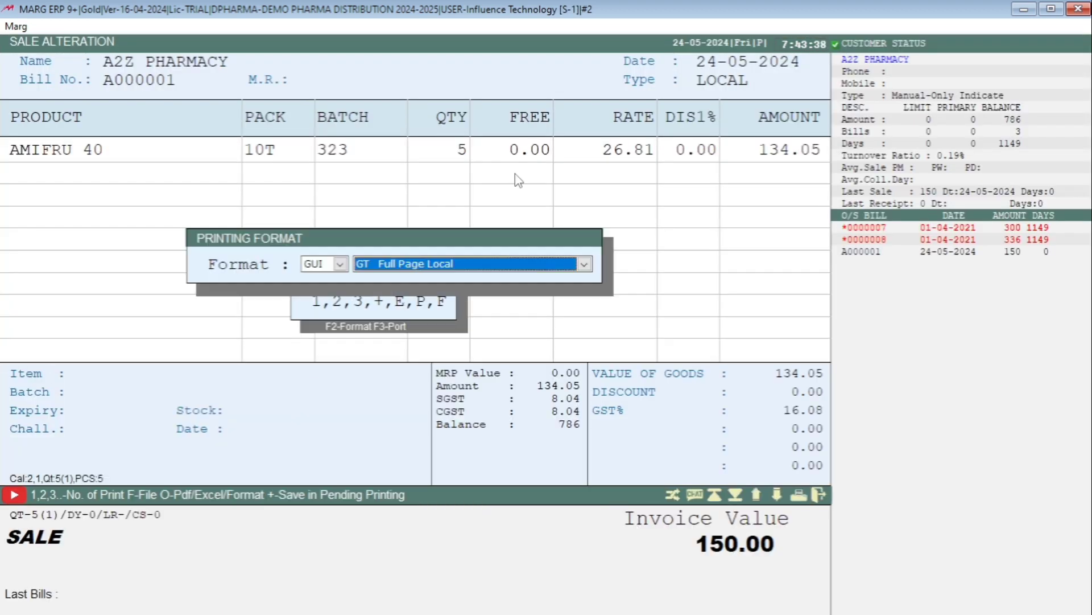
{"action": "key", "text": "Return"}
{"action": "key", "text": "p"}
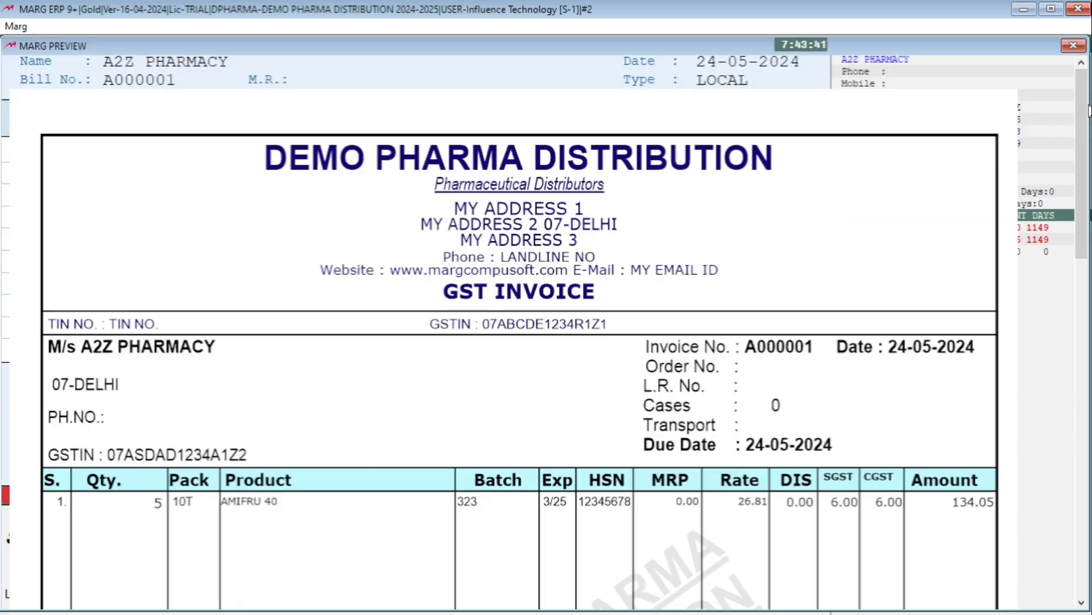
{"action": "left_click_drag", "start_coordinate": [1084, 111], "coordinate": [1083, 393]}
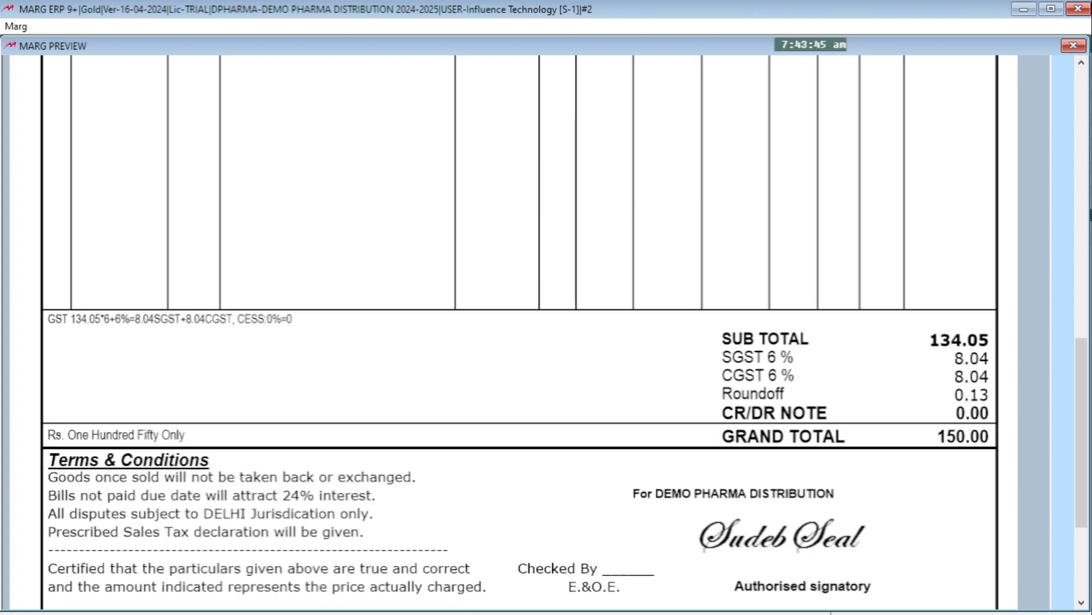
{"action": "scroll", "coordinate": [680, 477], "scroll_direction": "down", "scroll_amount": 1}
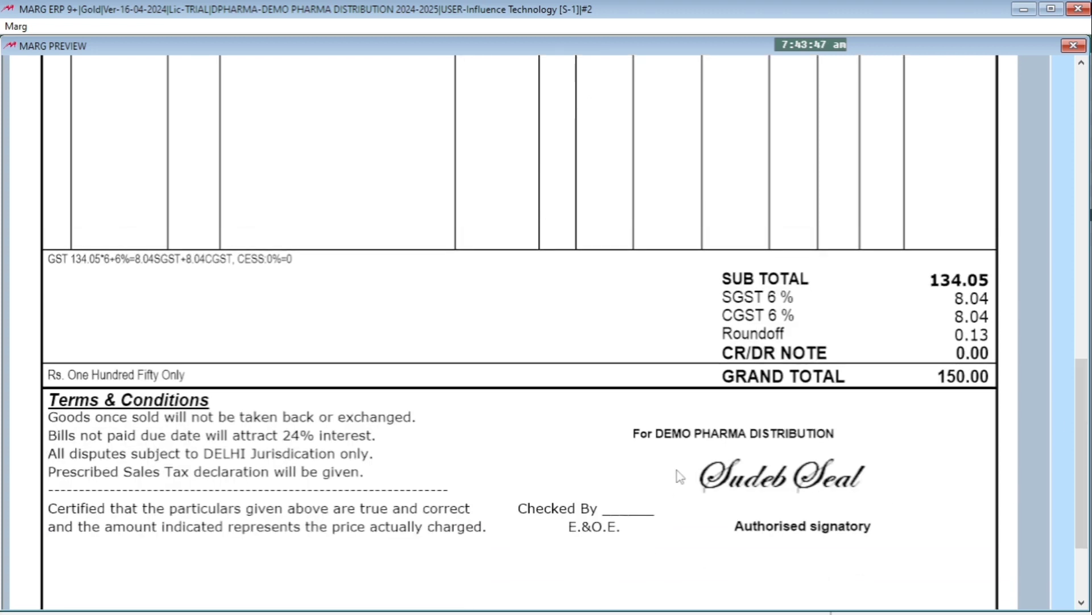
Examine the whole invoice preview, from the company heading and item table to the totals and signature block
{"action": "scroll", "coordinate": [680, 476], "scroll_direction": "up", "scroll_amount": 4}
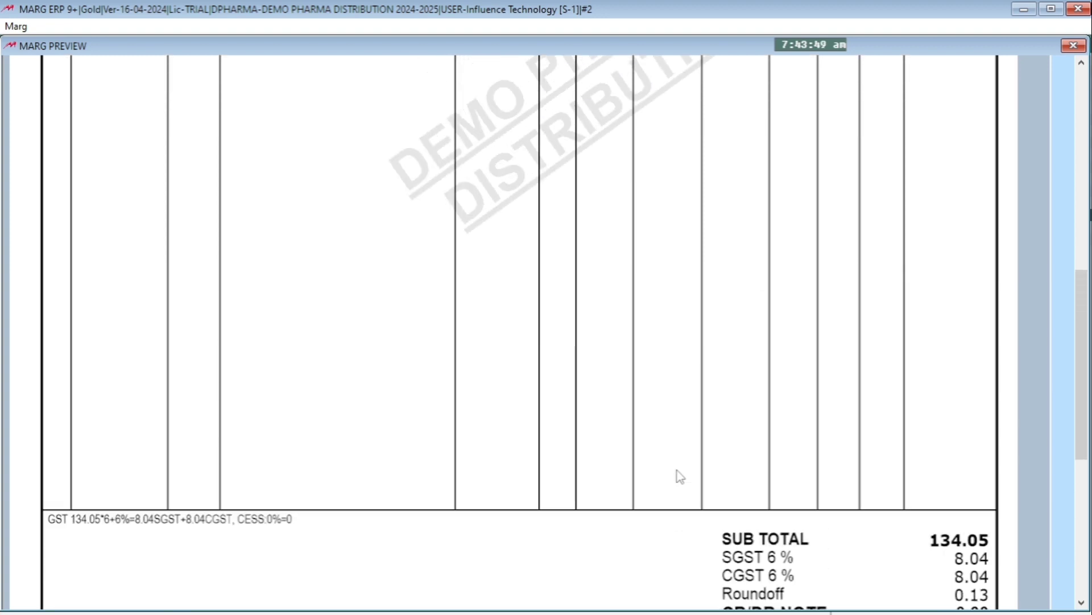
{"action": "scroll", "coordinate": [680, 477], "scroll_direction": "up", "scroll_amount": 5}
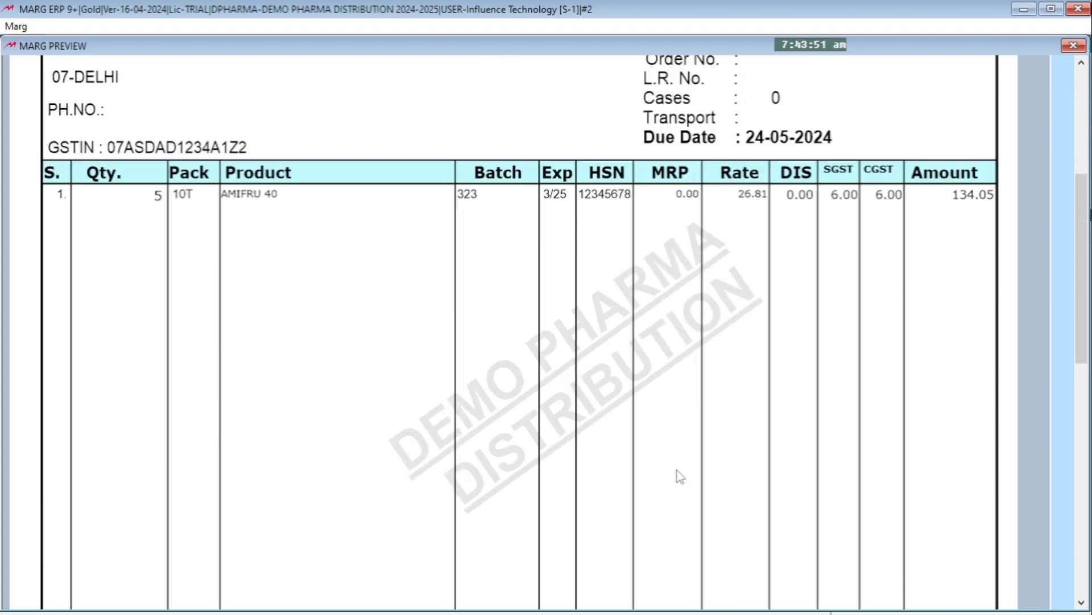
{"action": "scroll", "coordinate": [680, 477], "scroll_direction": "up", "scroll_amount": 3}
{"action": "scroll", "coordinate": [538, 255], "scroll_direction": "up", "scroll_amount": 2}
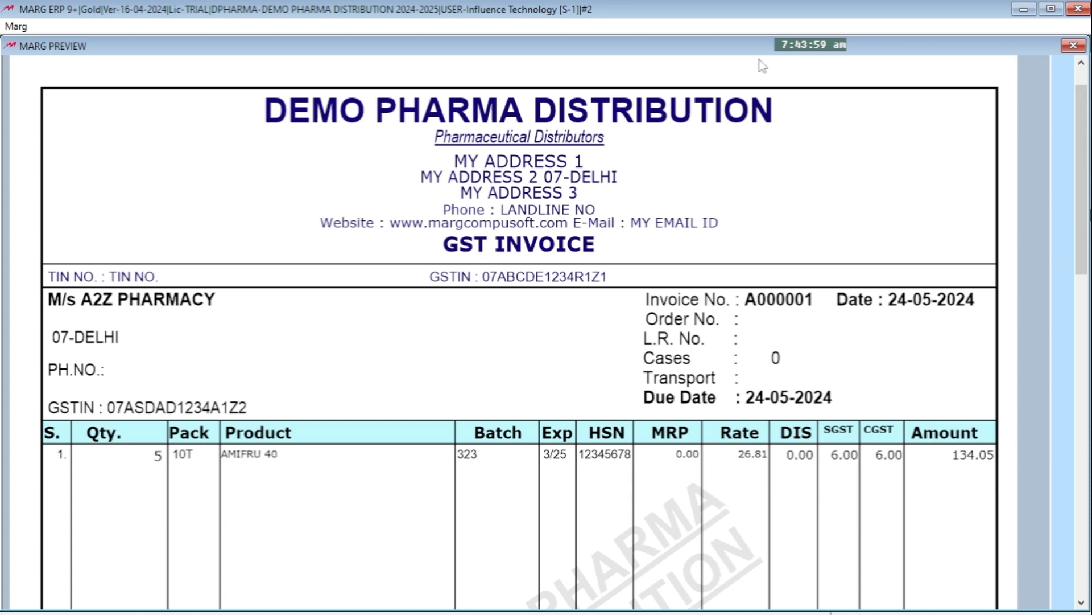
{"action": "scroll", "coordinate": [596, 561], "scroll_direction": "down", "scroll_amount": 2}
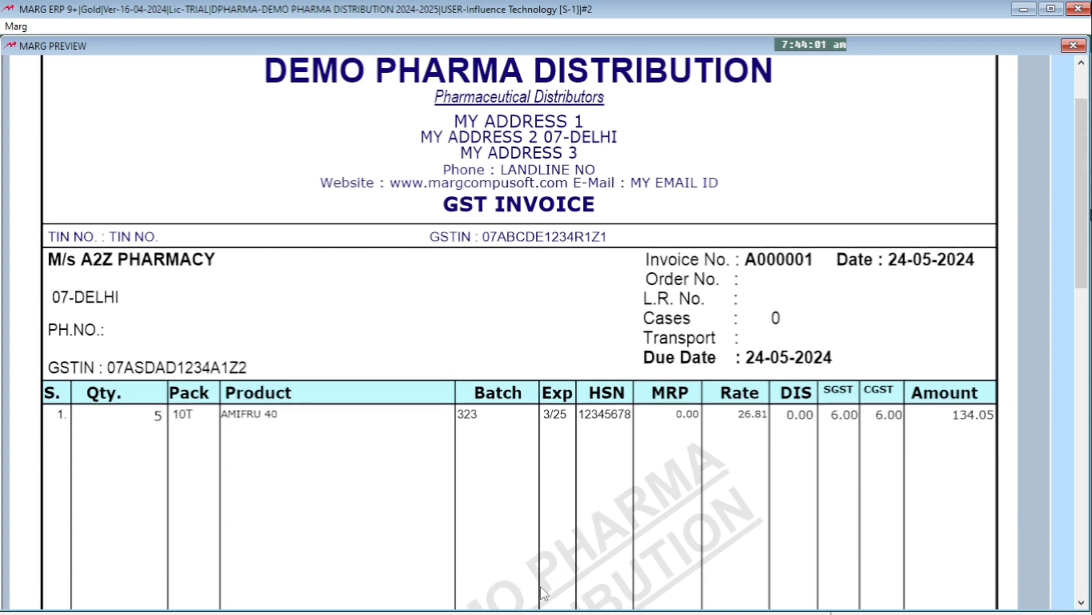
{"action": "scroll", "coordinate": [558, 566], "scroll_direction": "down", "scroll_amount": 4}
{"action": "scroll", "coordinate": [559, 560], "scroll_direction": "down", "scroll_amount": 1}
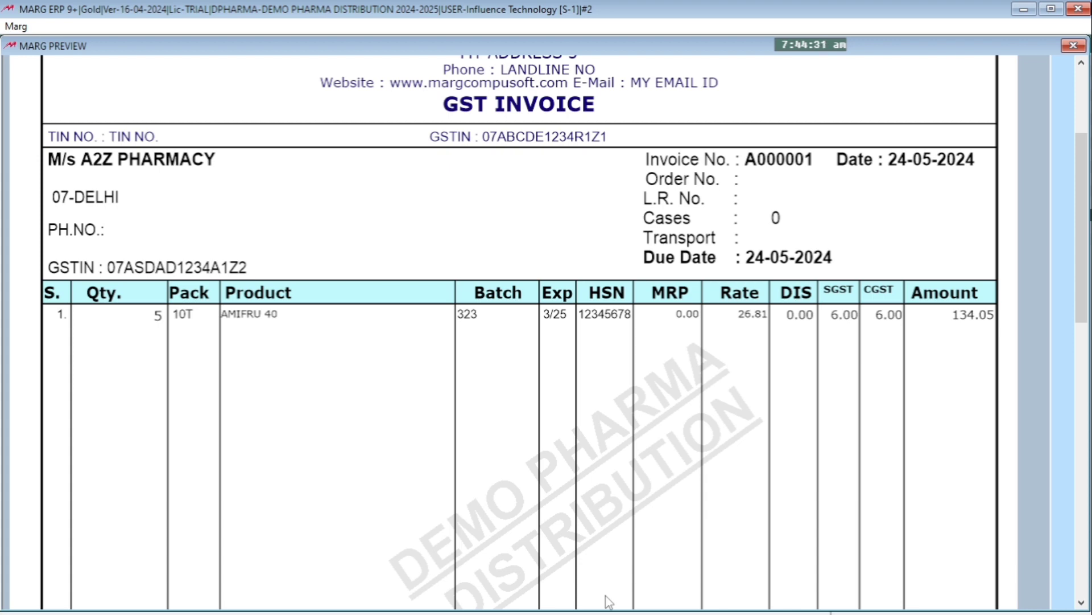
{"action": "scroll", "coordinate": [712, 519], "scroll_direction": "down", "scroll_amount": 1}
{"action": "left_click_drag", "start_coordinate": [1079, 188], "coordinate": [1078, 435]}
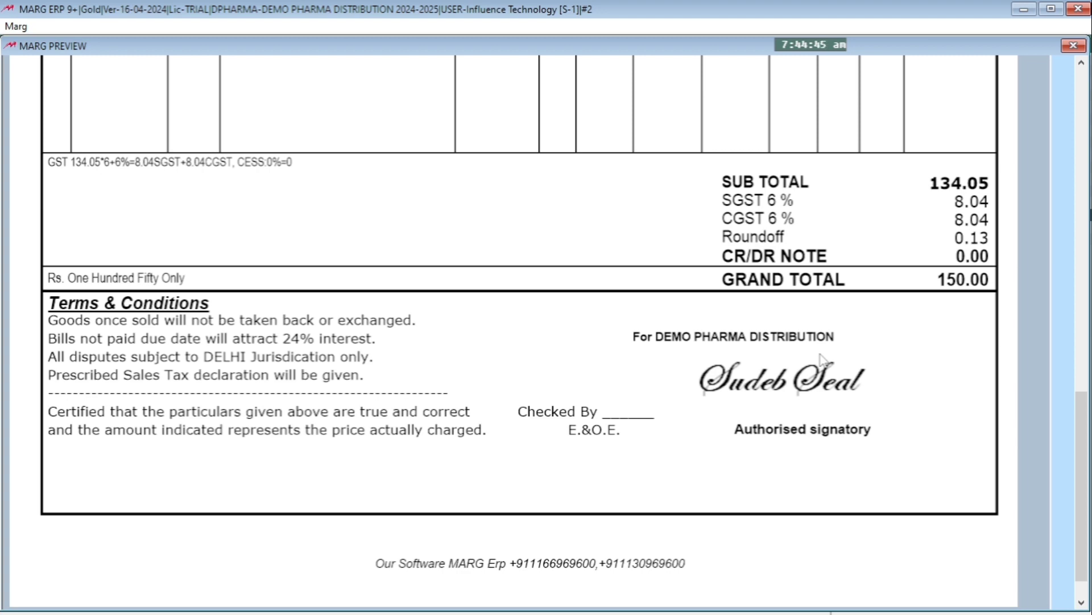
{"action": "scroll", "coordinate": [822, 358], "scroll_direction": "up", "scroll_amount": 3}
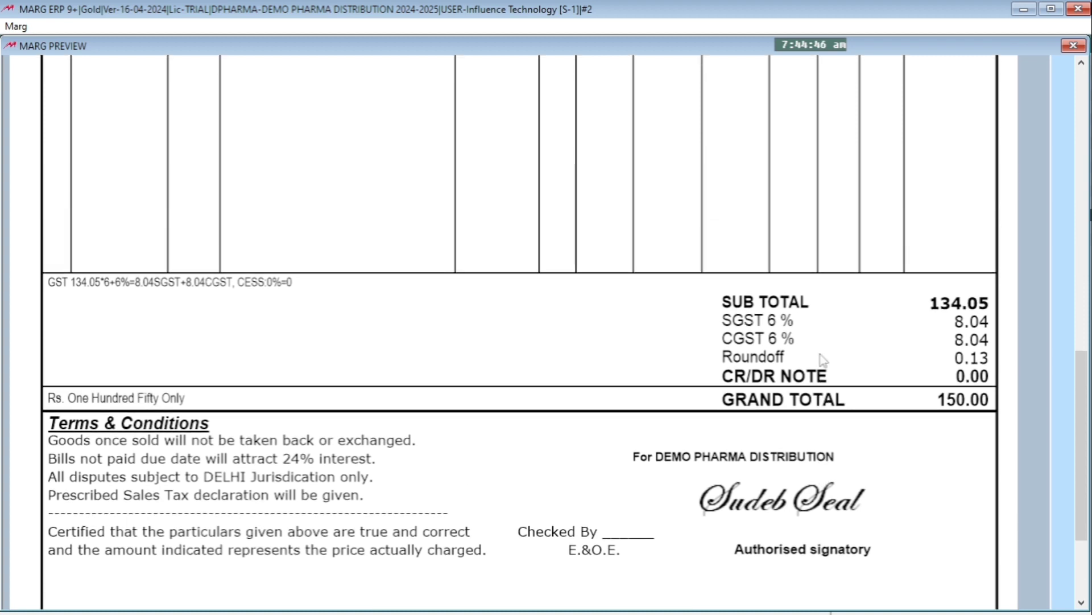
{"action": "scroll", "coordinate": [824, 359], "scroll_direction": "up", "scroll_amount": 1}
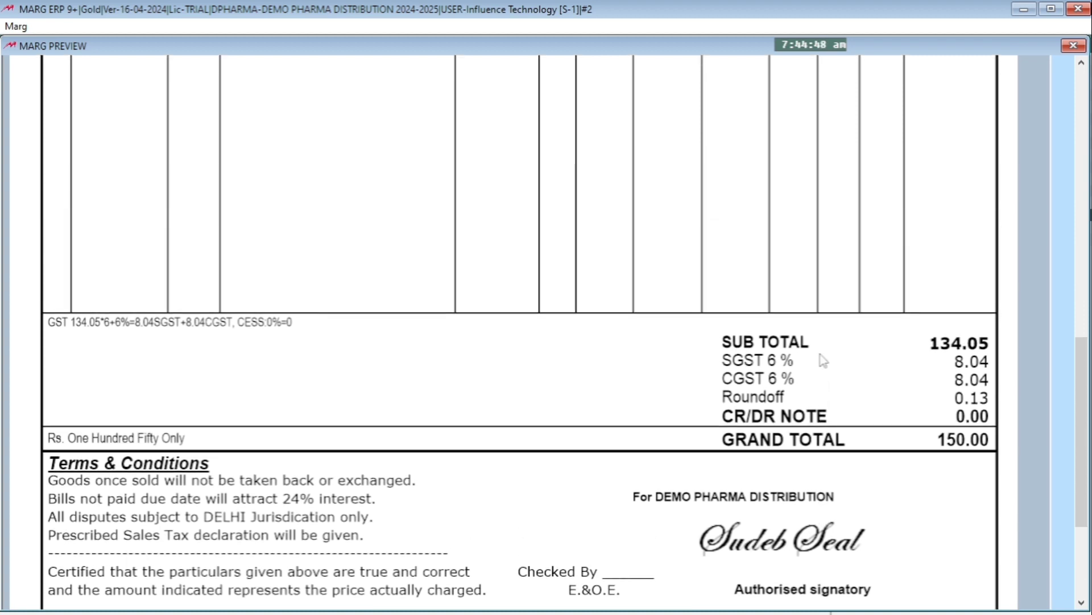